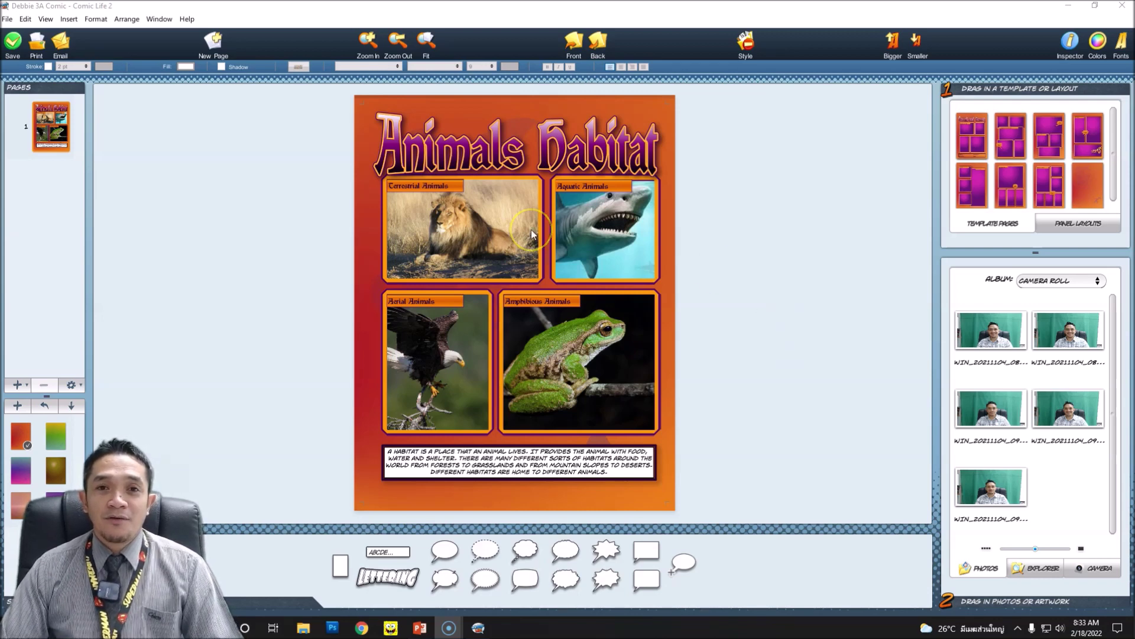
Look over the finished Animals Habitat comic page, including its title, animal panels and bottom caption
click(389, 126)
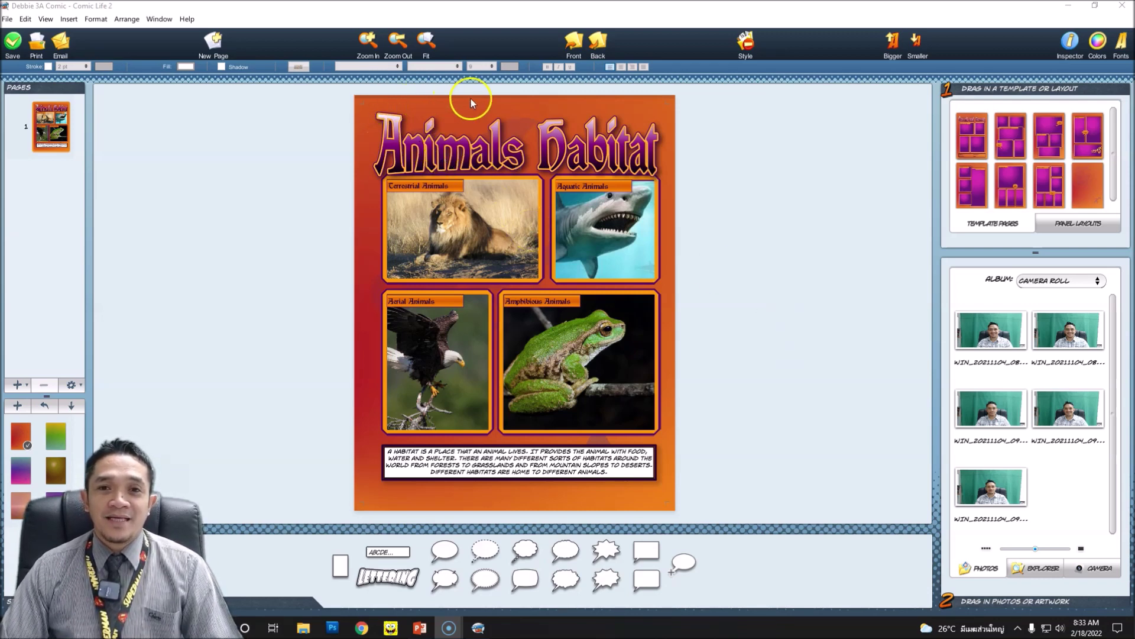
click(431, 488)
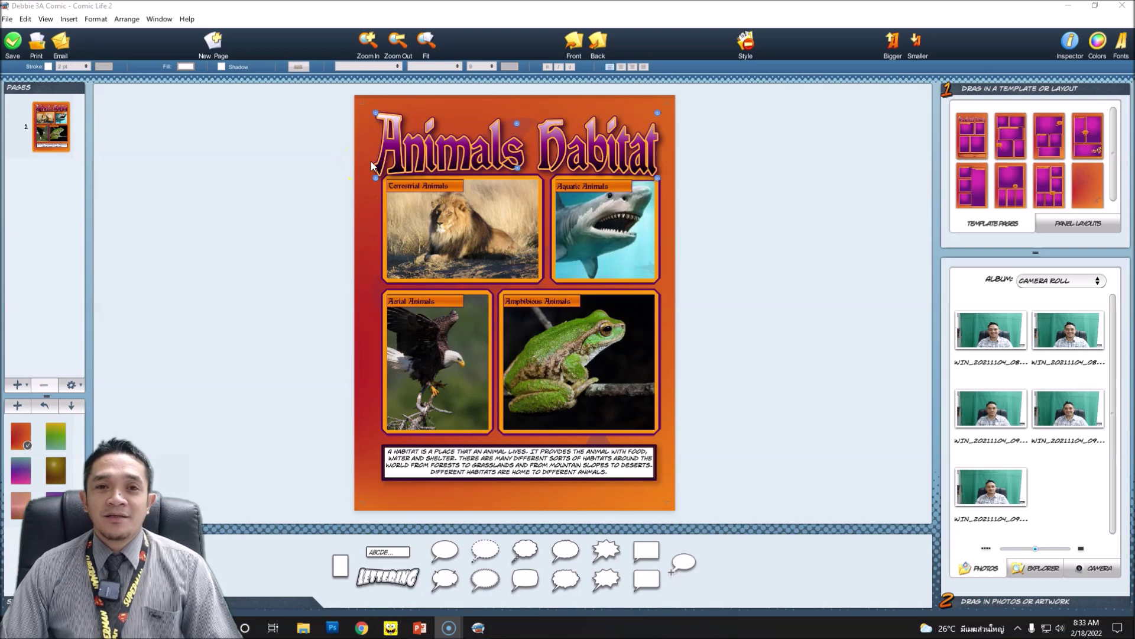
click(629, 157)
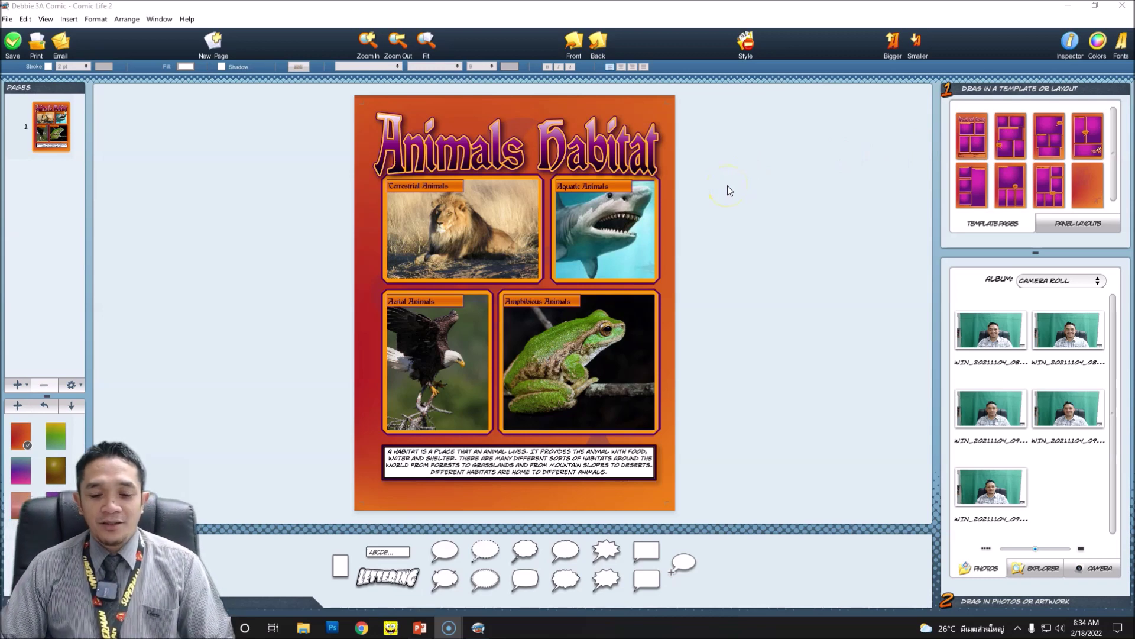
click(501, 157)
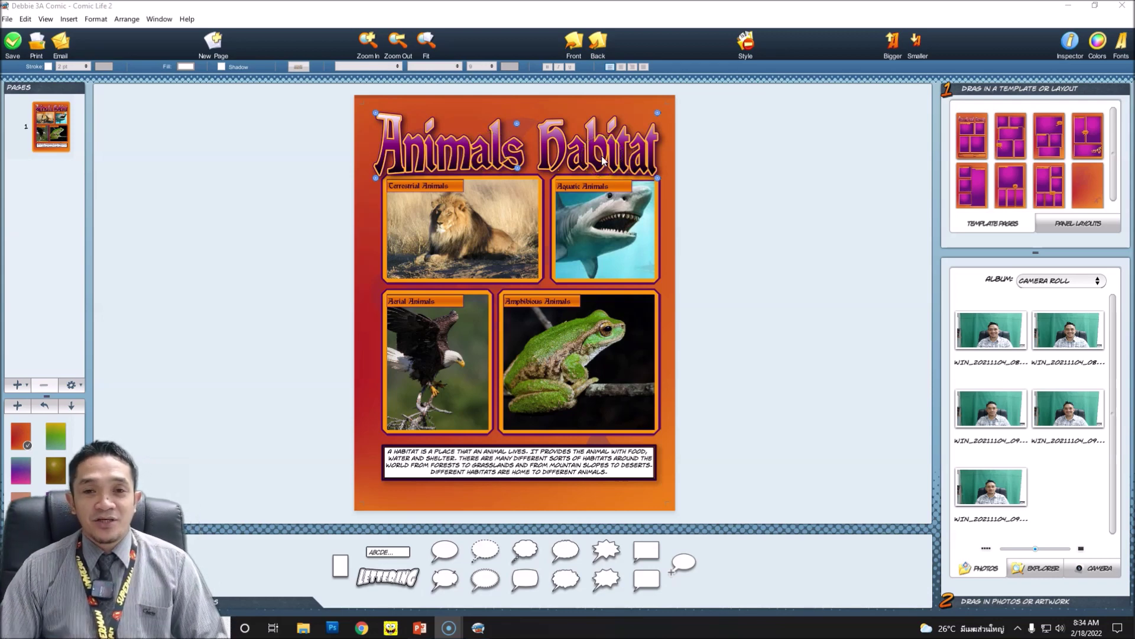
click(1058, 406)
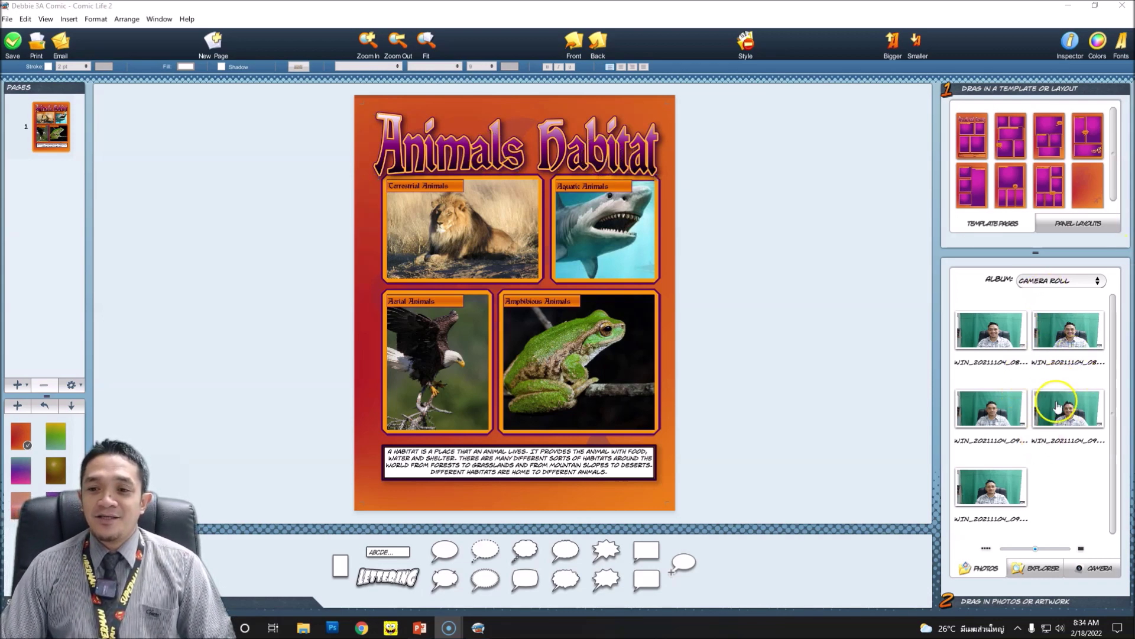
click(1022, 362)
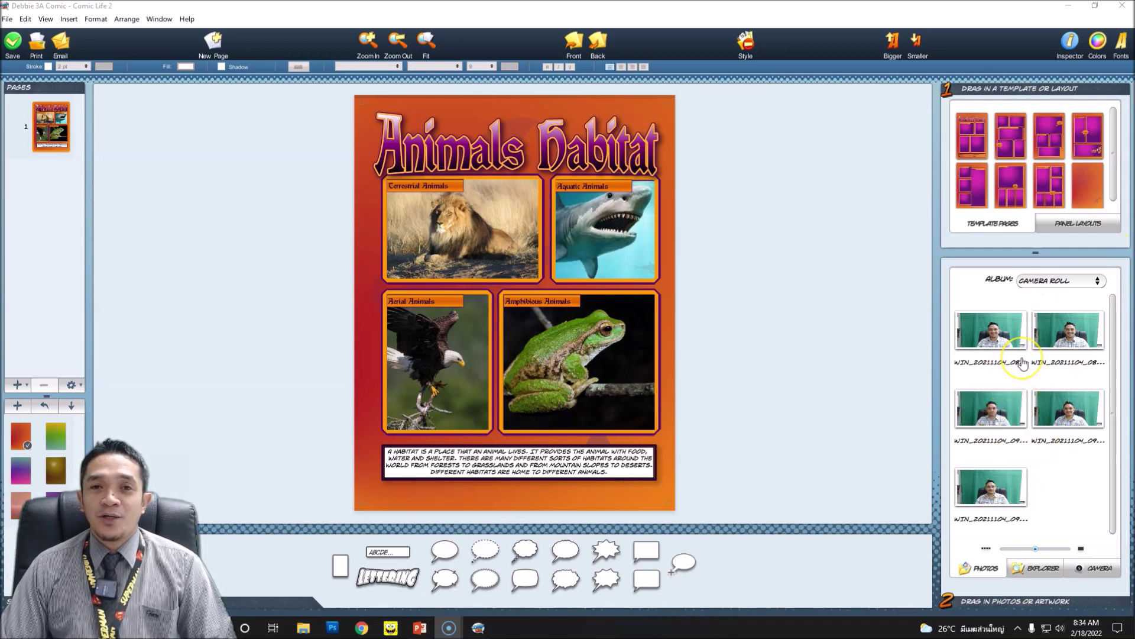
mouse_move(1007, 443)
mouse_down()
mouse_move(895, 376)
mouse_move(752, 325)
mouse_up()
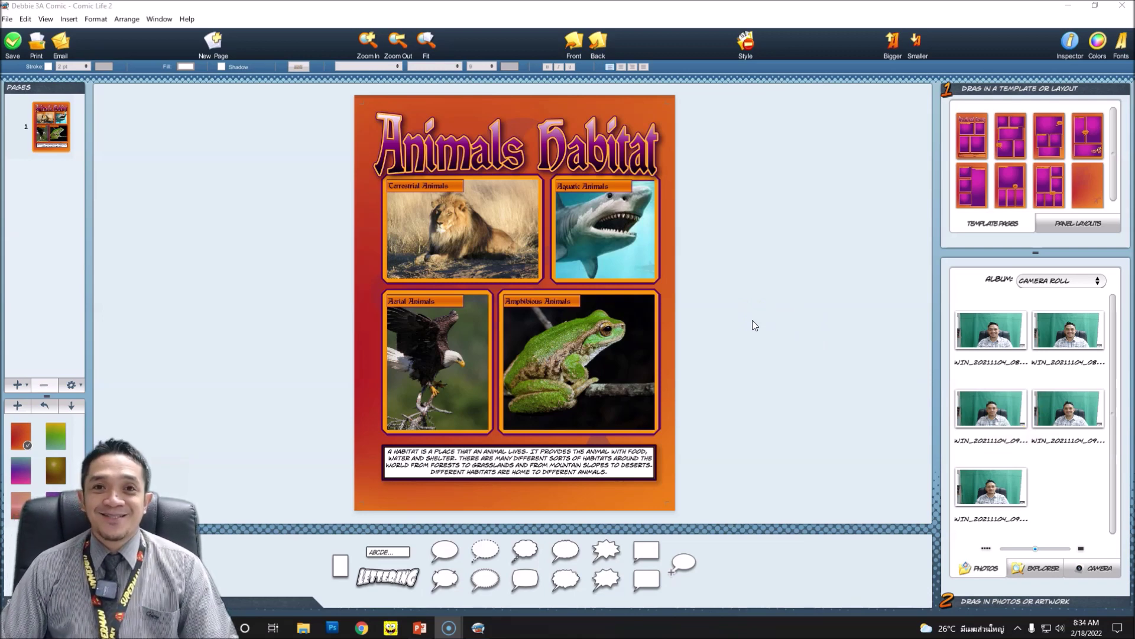
click(439, 230)
click(7, 19)
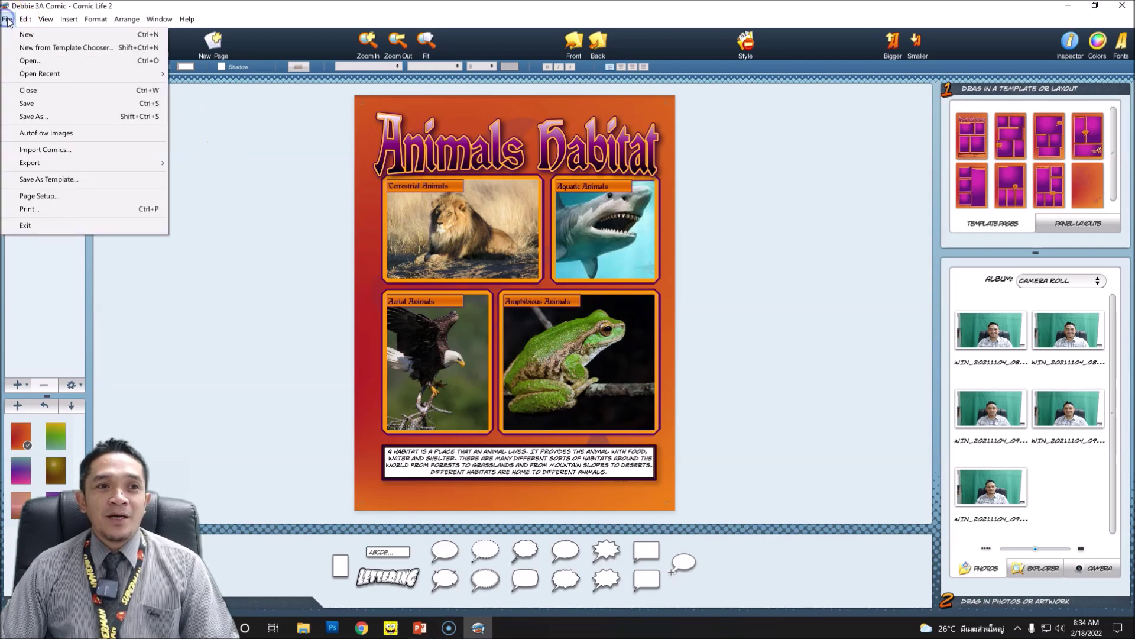
click(26, 35)
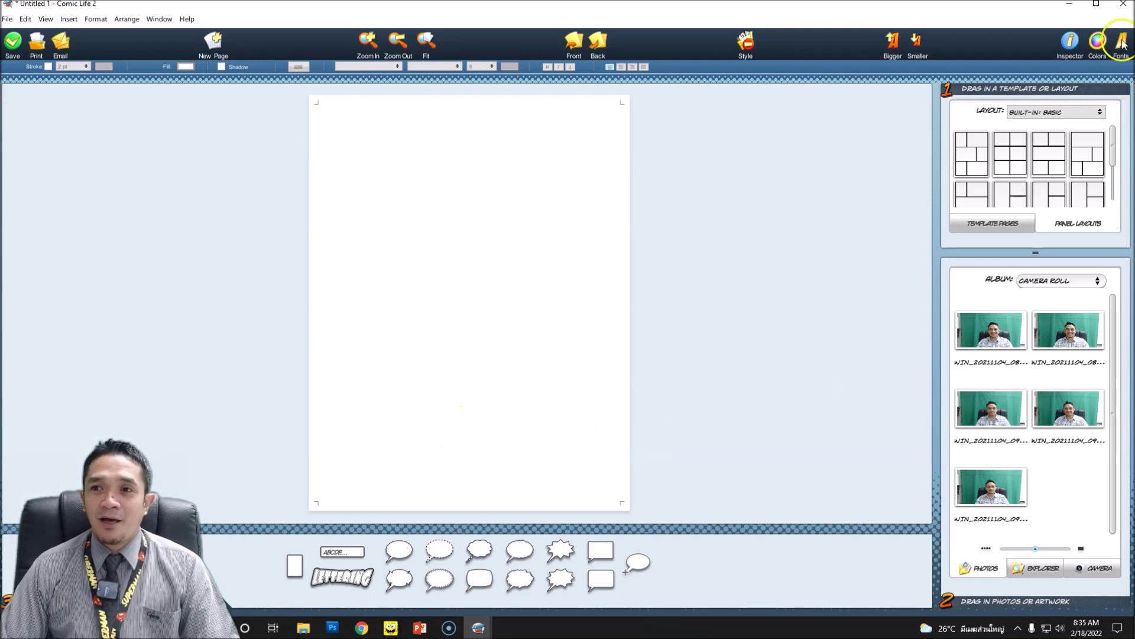
click(1125, 6)
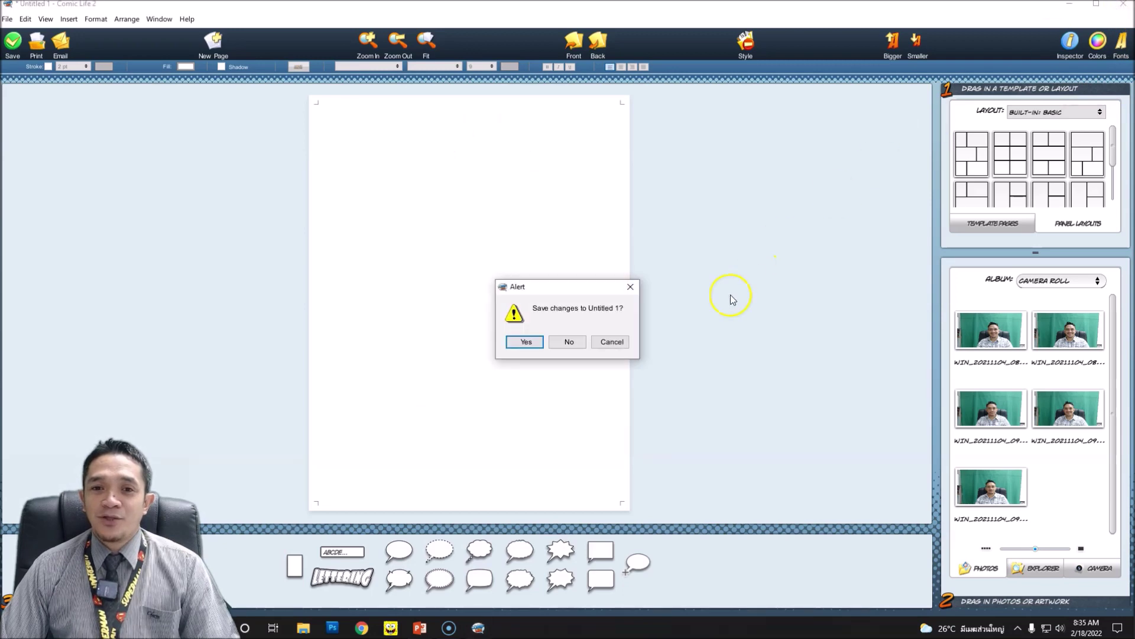
click(568, 343)
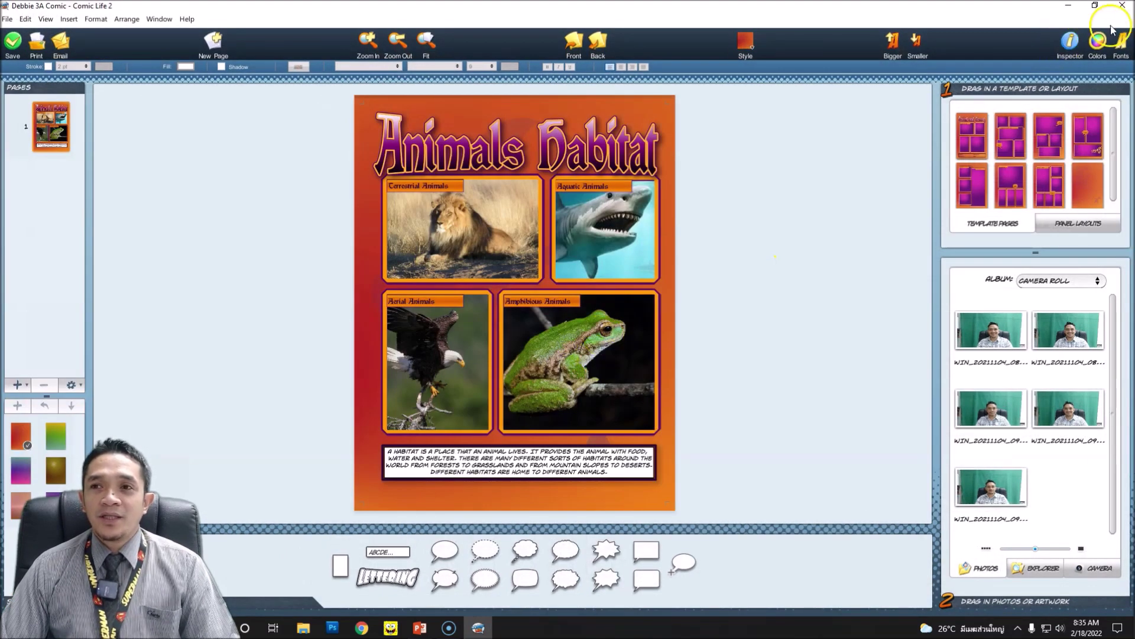
Close the finished comic, relaunch Comic Life 2, and dismiss the registration and mailing list dialogs
click(1122, 6)
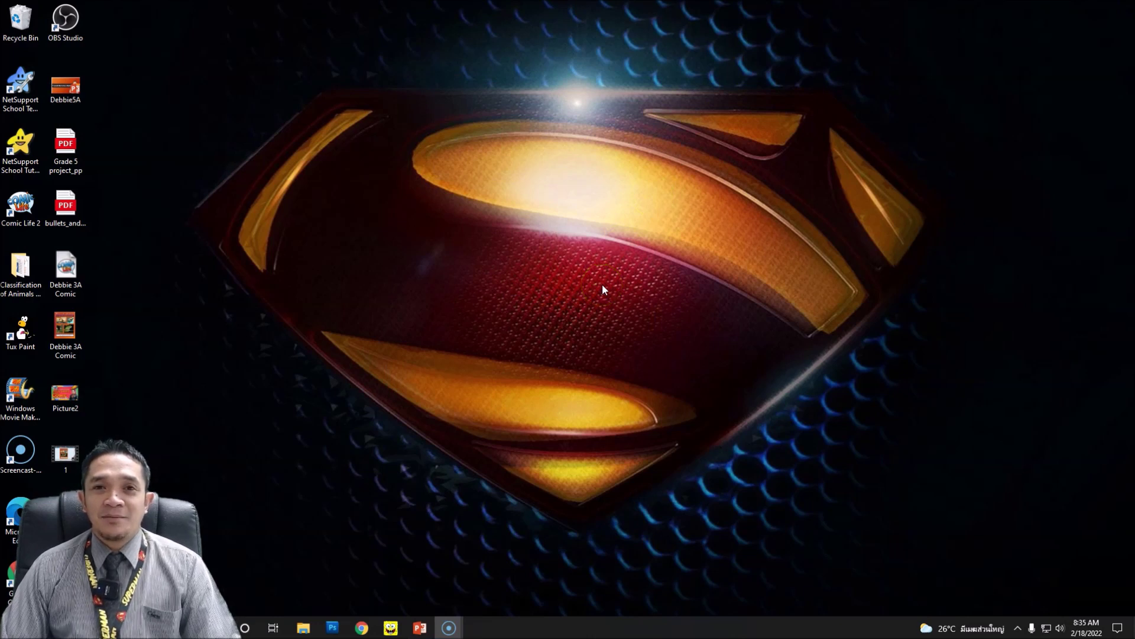
double_click(20, 207)
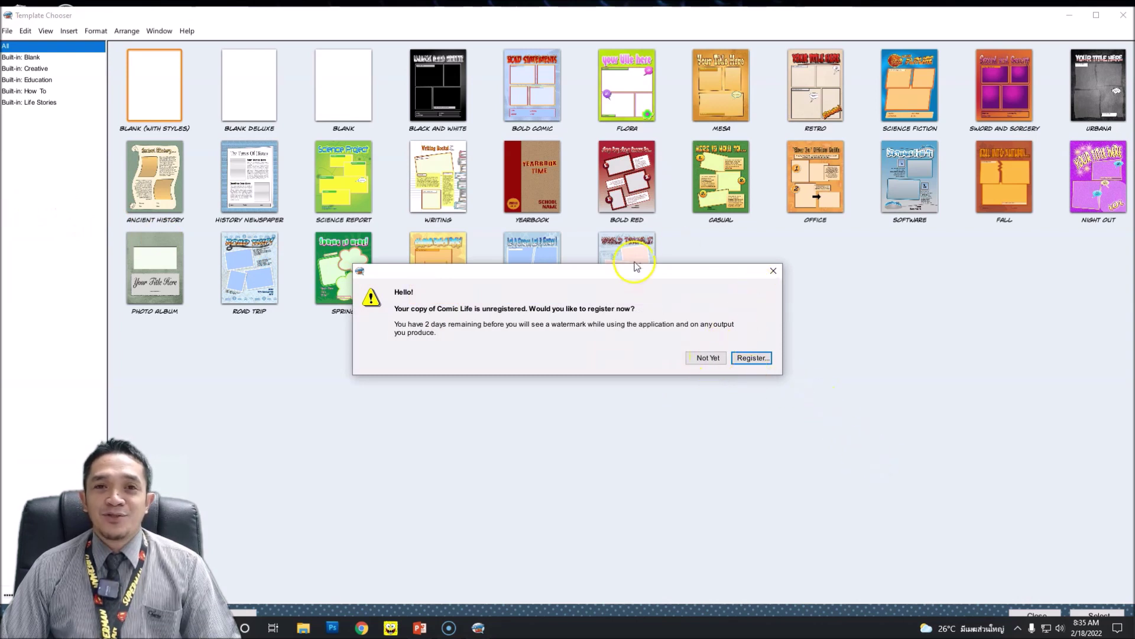
click(699, 359)
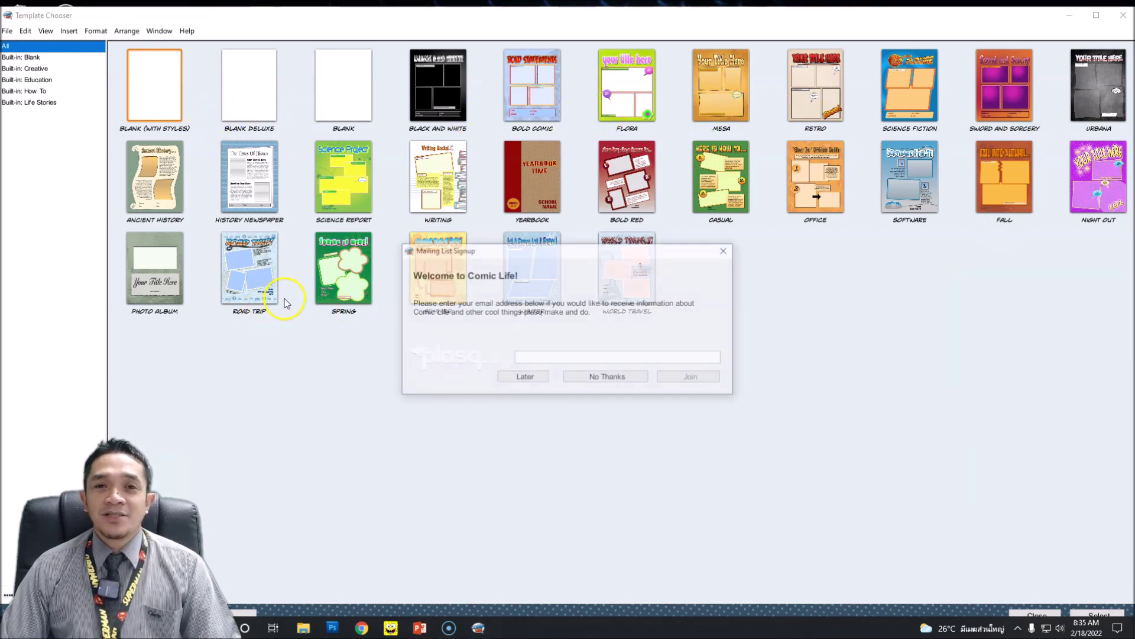
click(727, 250)
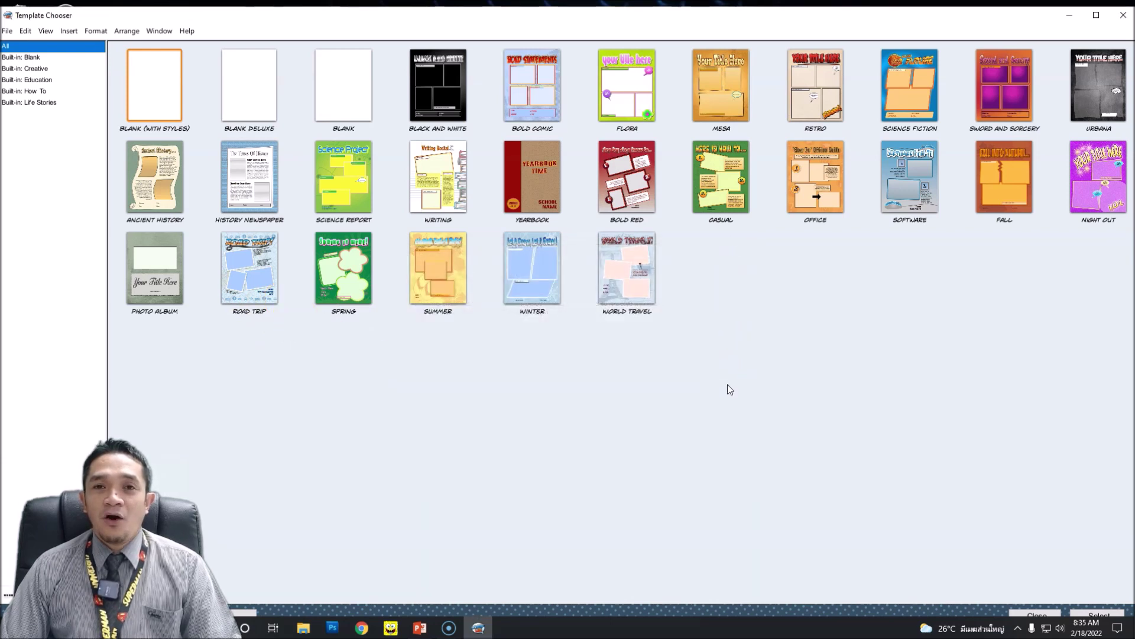
Create a new comic from the Sword and Sorcery template
click(729, 387)
click(995, 135)
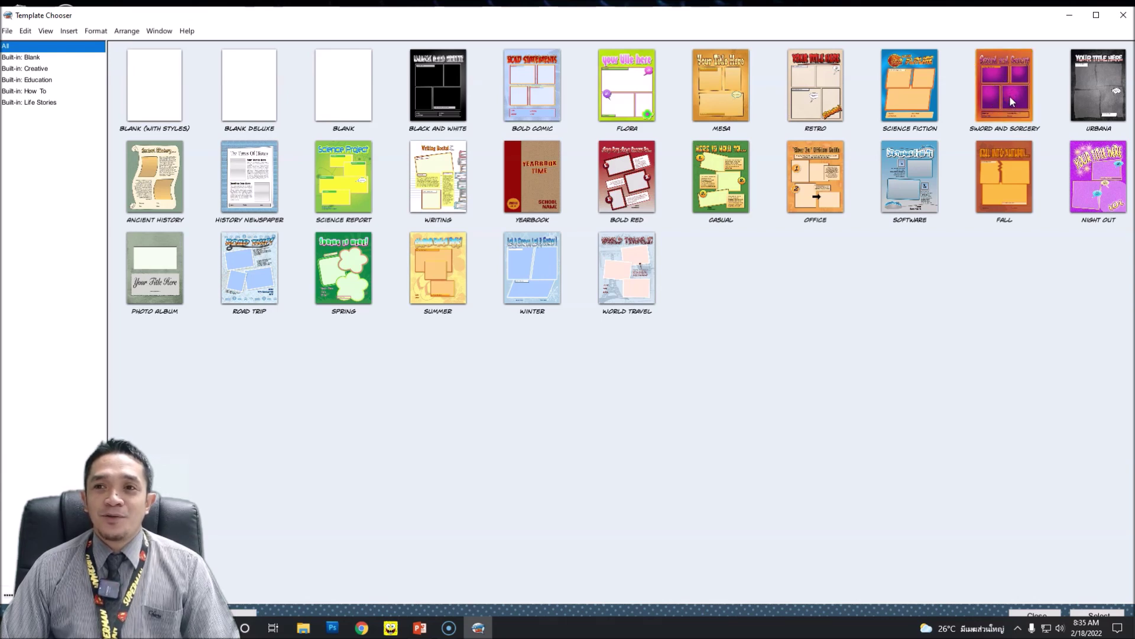
double_click(1010, 98)
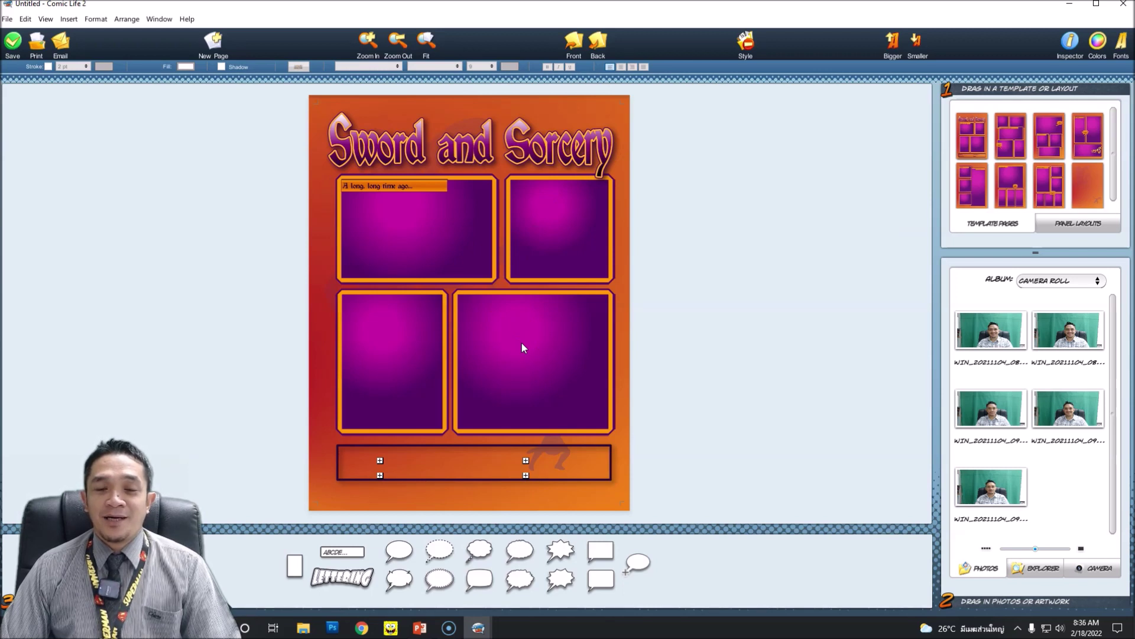
Replace the page's title lettering "Sword and Sorcery" with "Animals Habitat"
click(465, 156)
drag(469, 156, 472, 156)
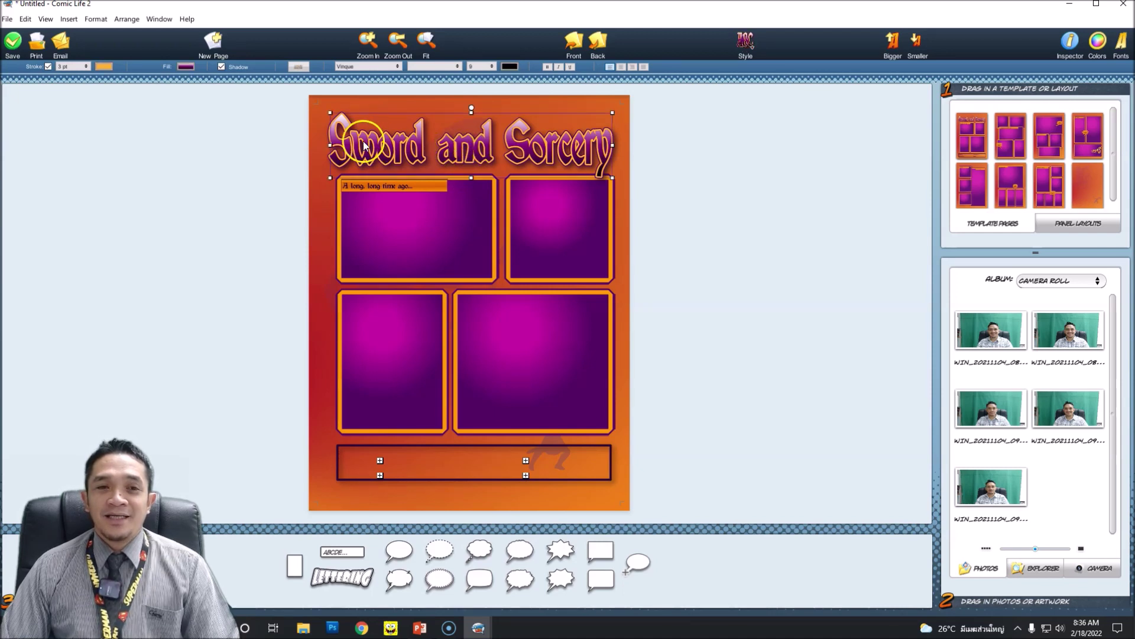
double_click(342, 139)
drag(342, 140, 617, 150)
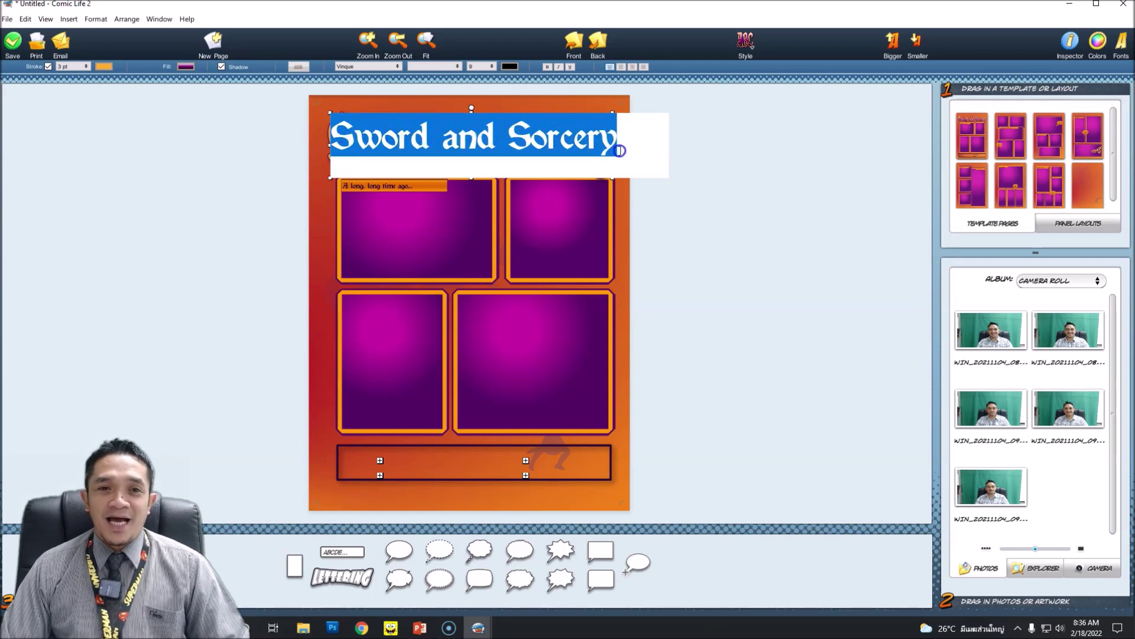
text(Am)
key(BackSpace)
text(n)
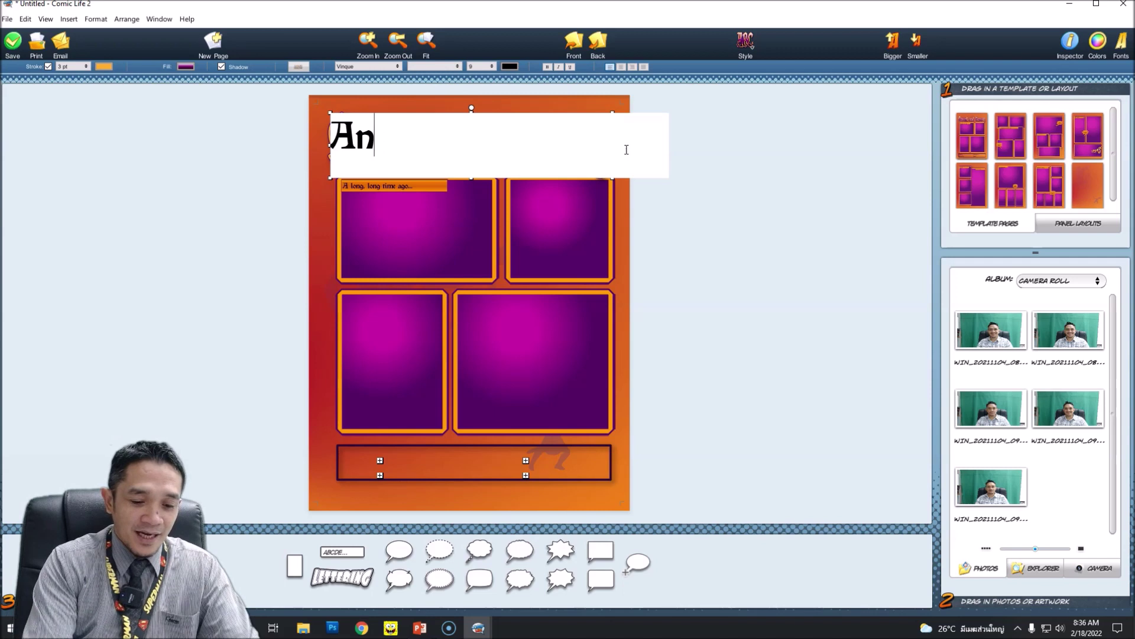
text(imals habita)
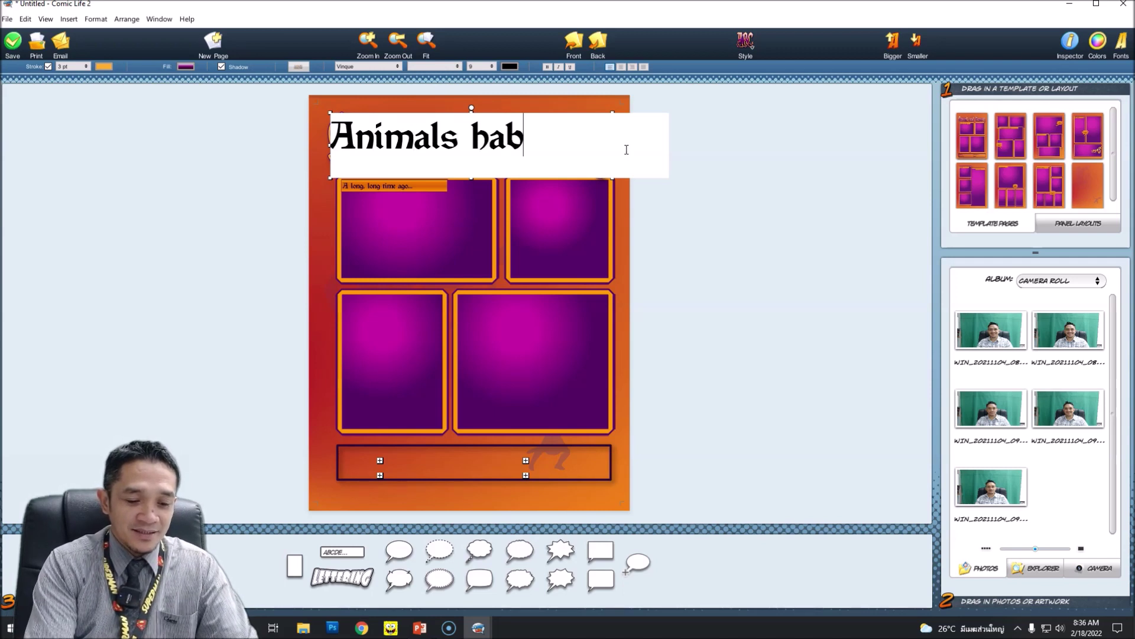
key(BackSpace)
key(BackSpace)
key(BackSpace)
key(BackSpace)
key(BackSpace)
key(BackSpace)
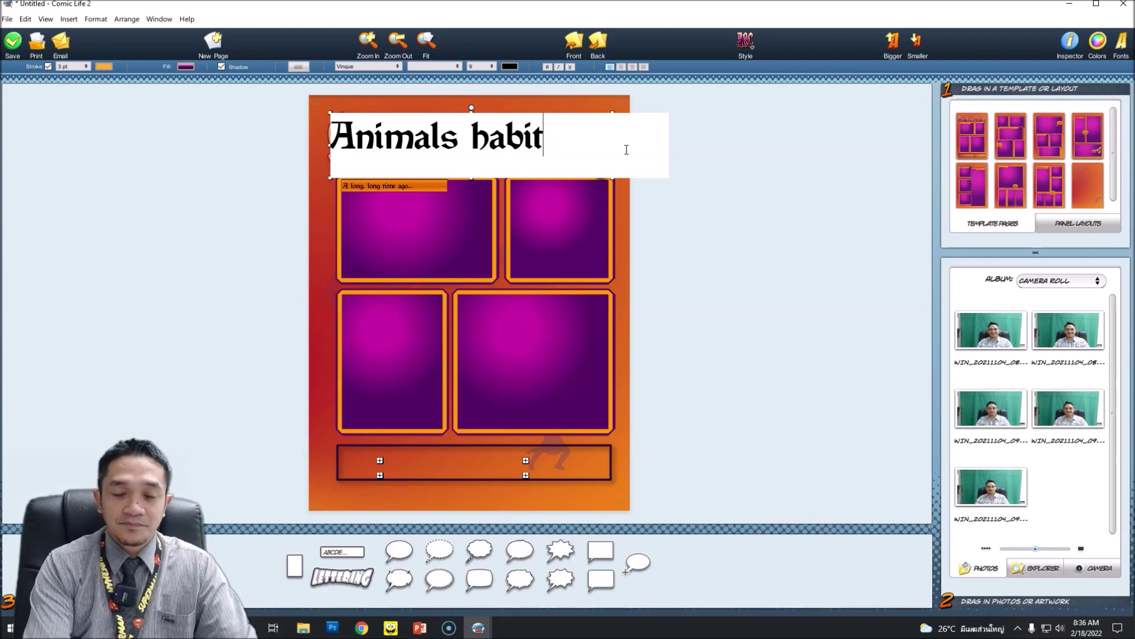
text(Habita)
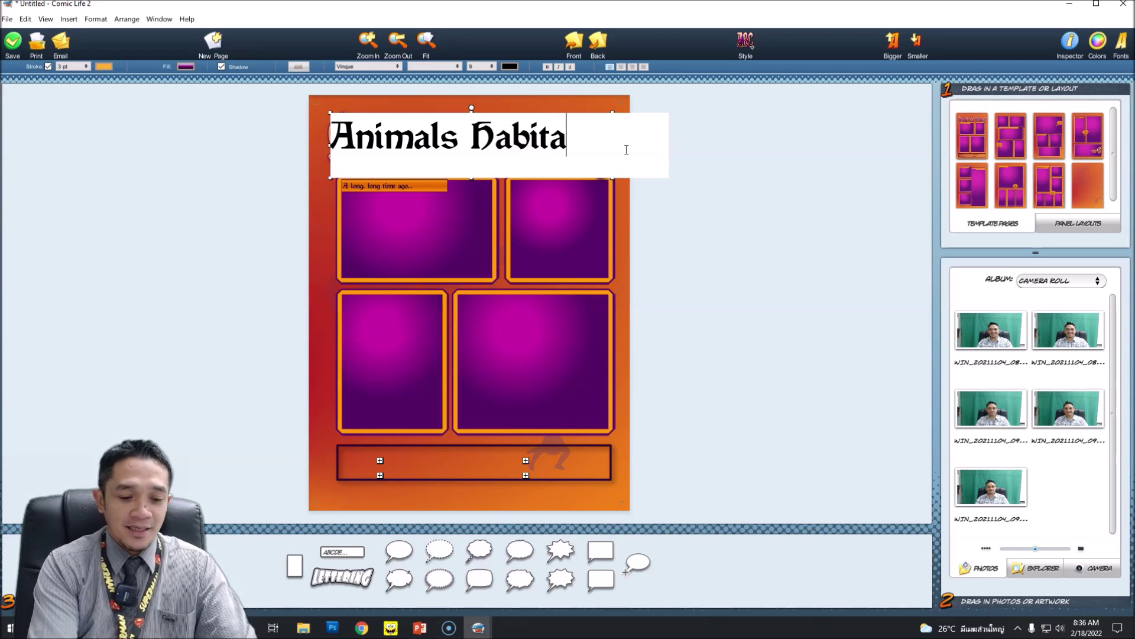
text(t)
click(692, 238)
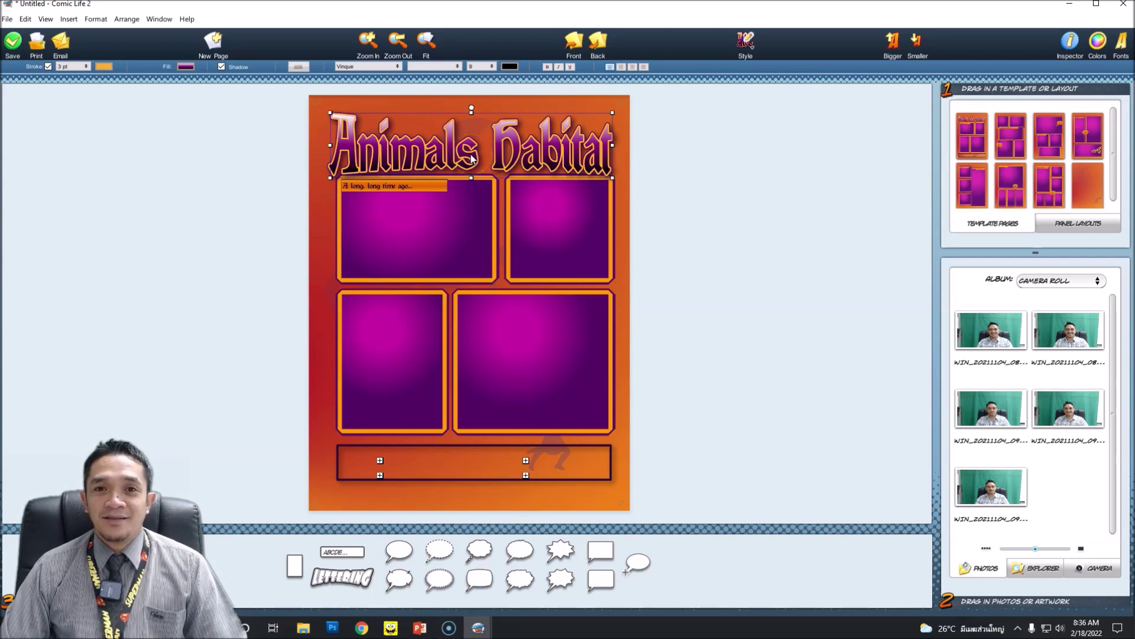
Examine the font family, size and style options available for the Animals Habitat title text
click(347, 142)
double_click(346, 142)
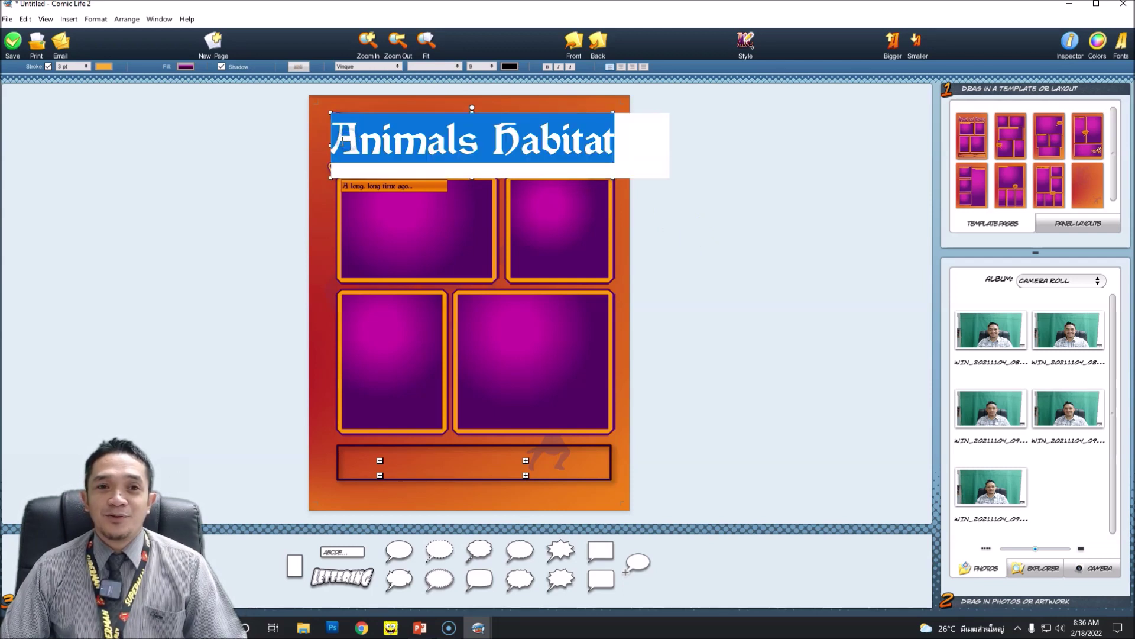
click(1121, 53)
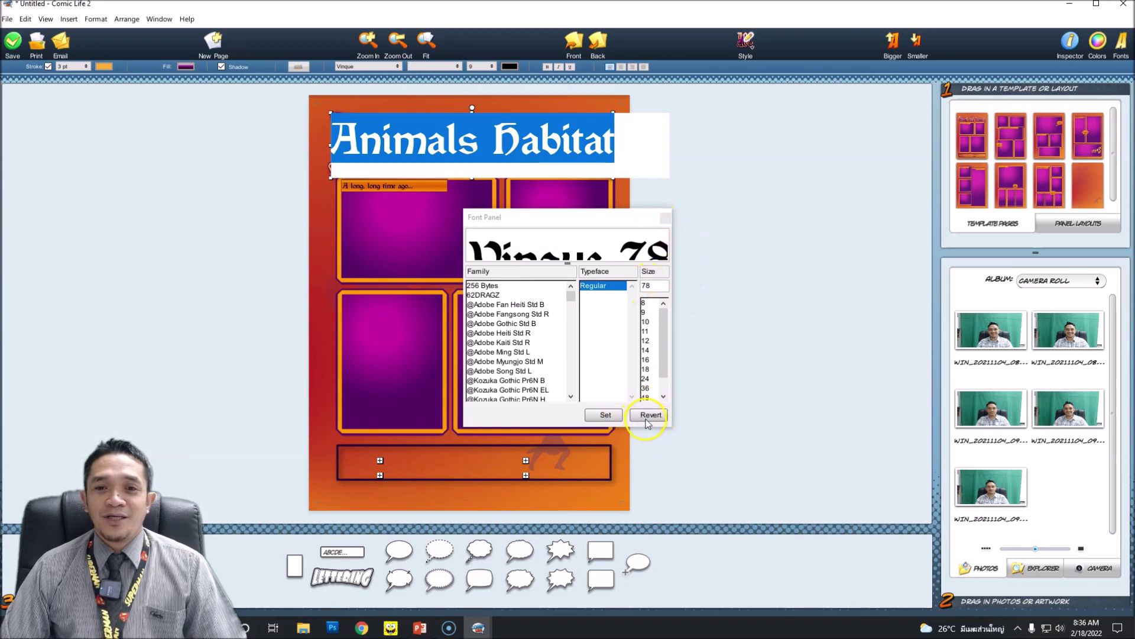
click(666, 218)
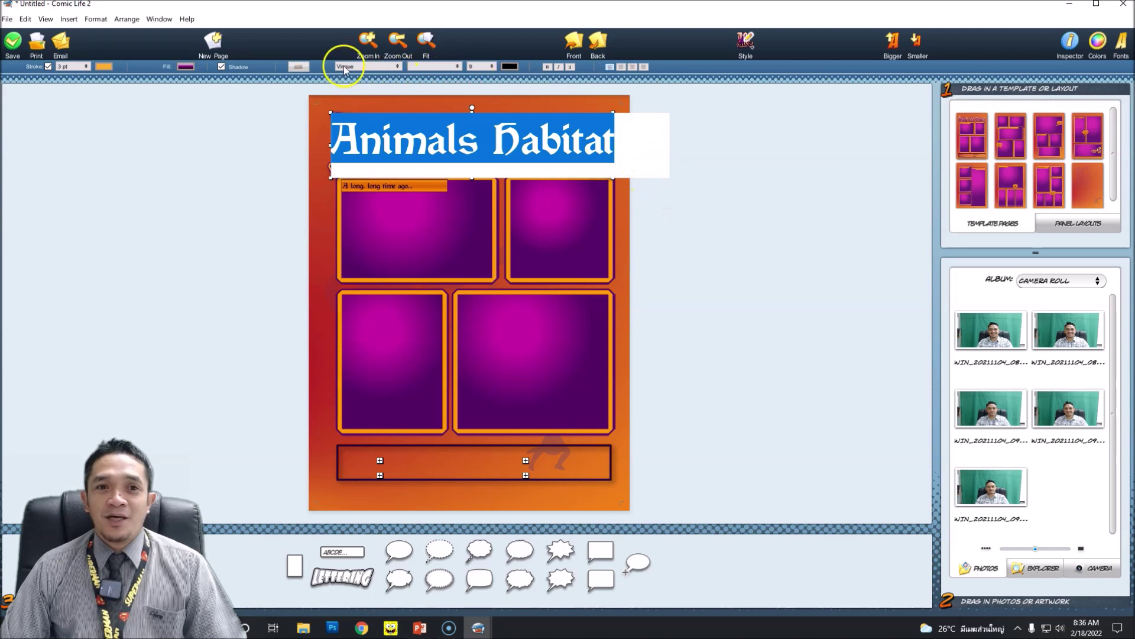
click(396, 66)
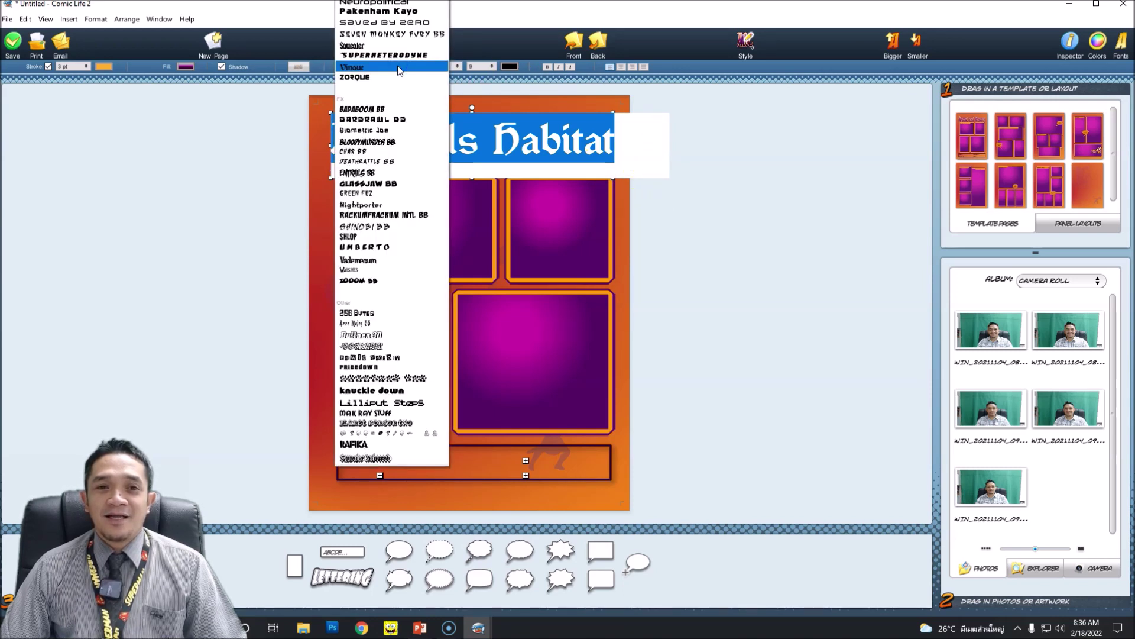
click(491, 67)
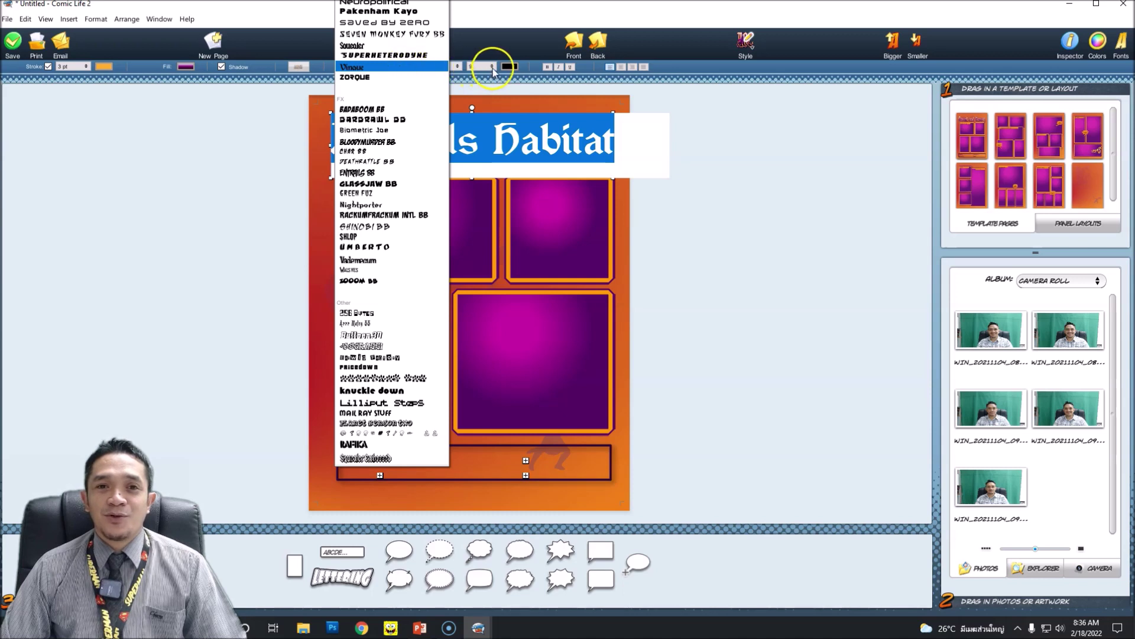
click(543, 76)
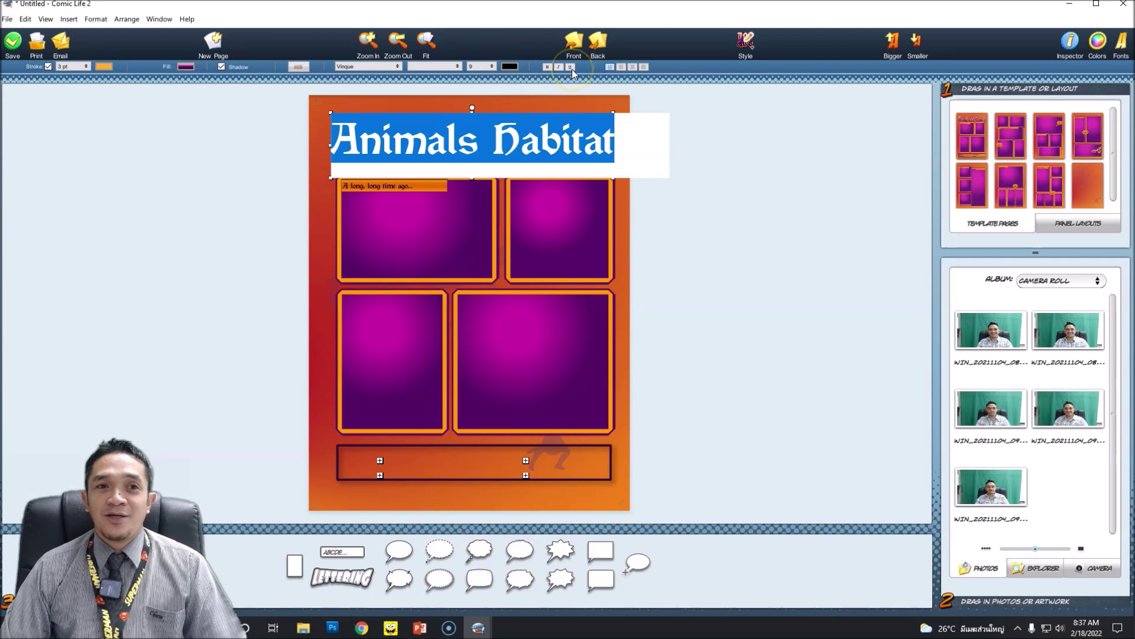
click(736, 201)
click(410, 158)
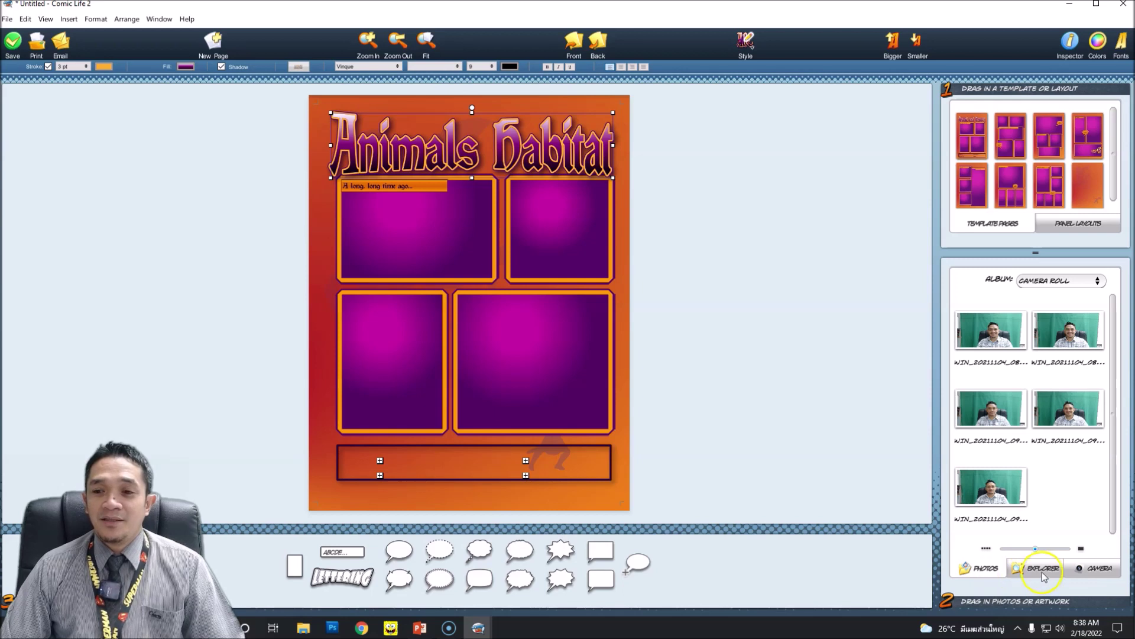
Browse the computer's files as the picture source and open the Classification of Animals folder on the desktop
click(1095, 570)
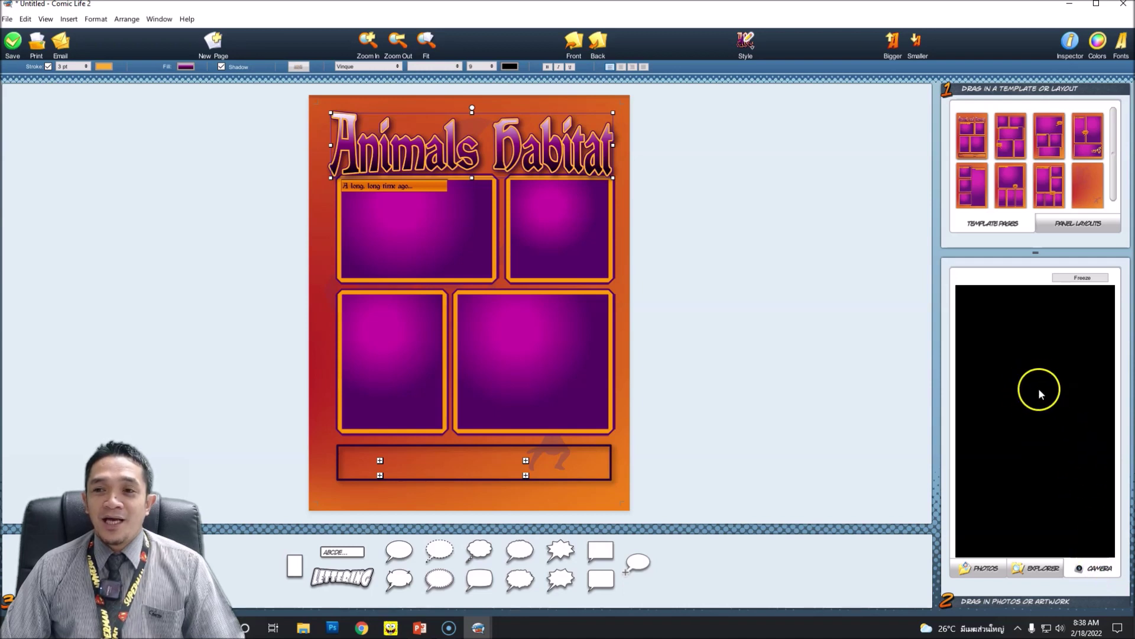
click(1041, 569)
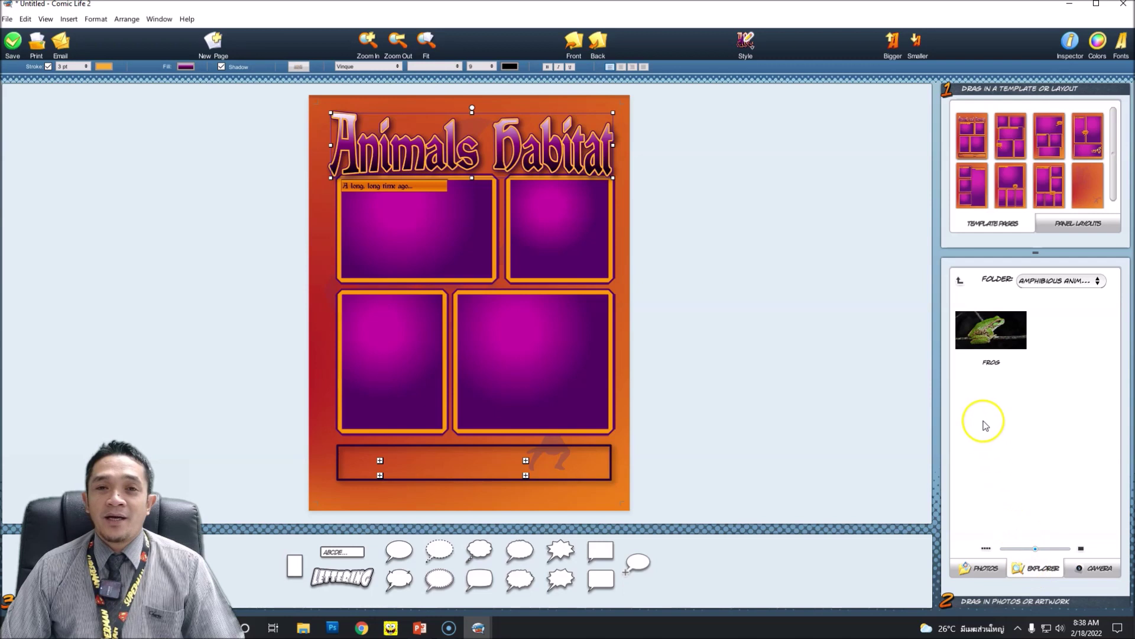
click(1098, 282)
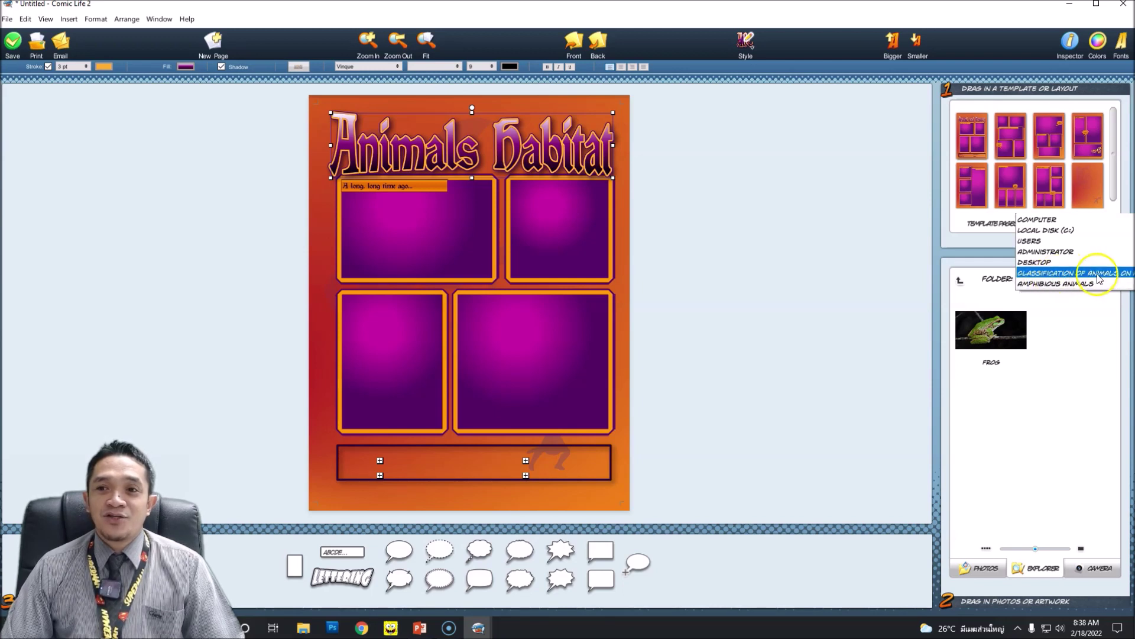
click(1081, 274)
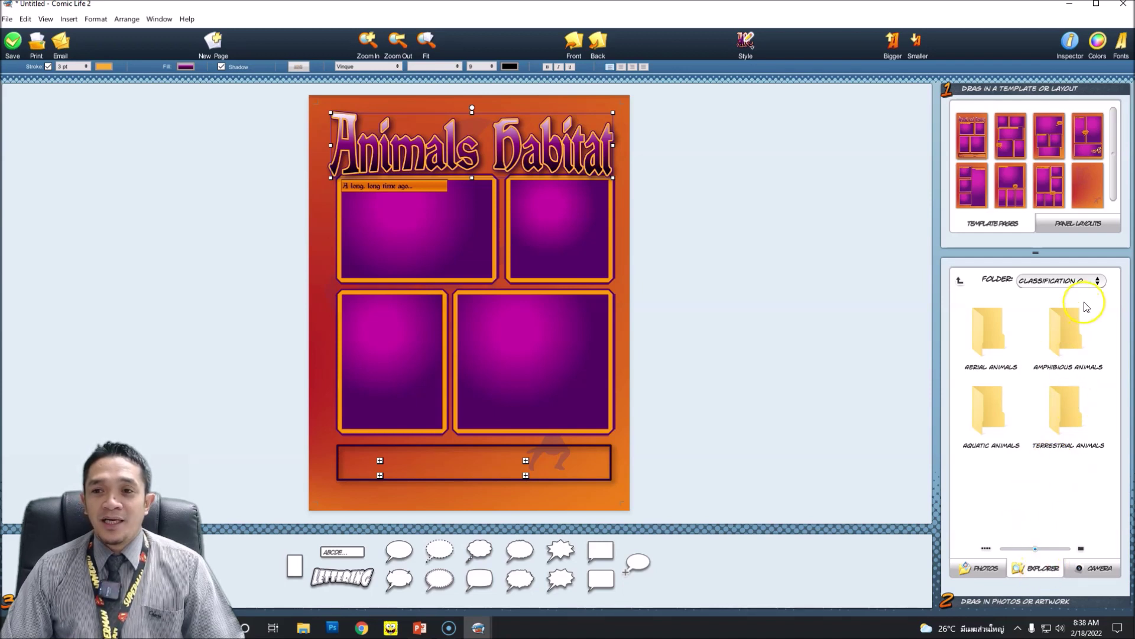
click(1097, 281)
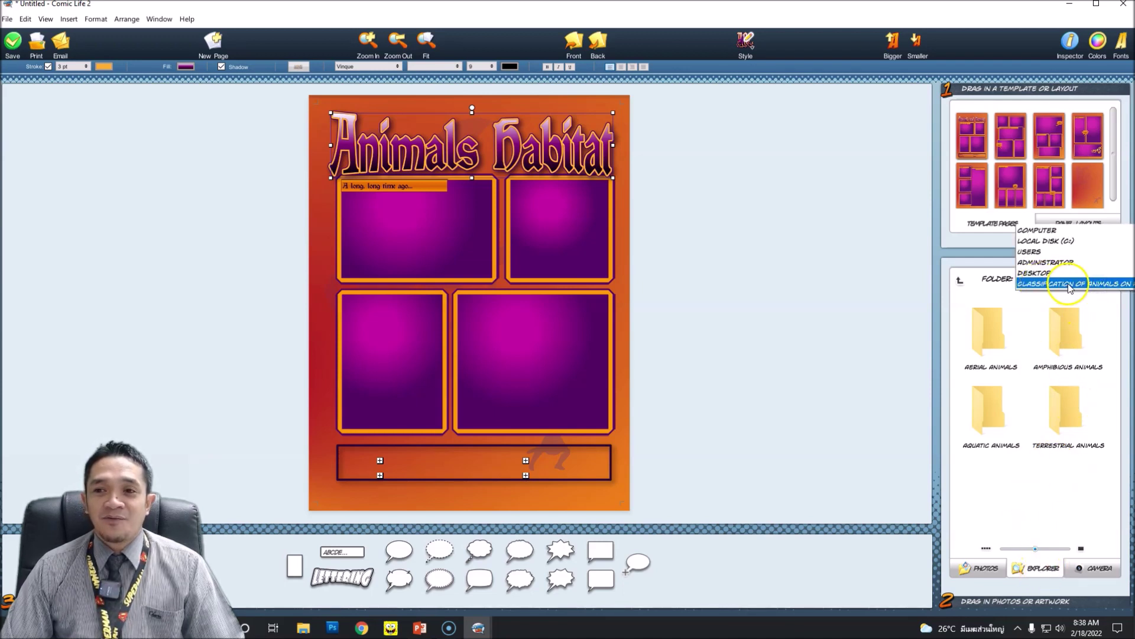
click(1072, 286)
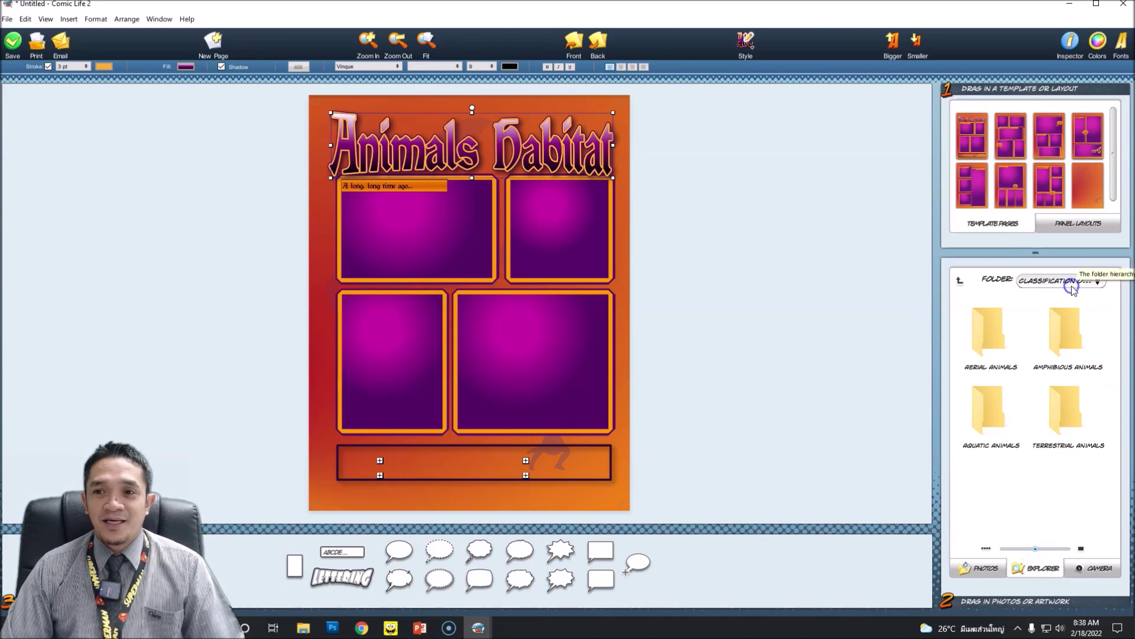
click(1092, 282)
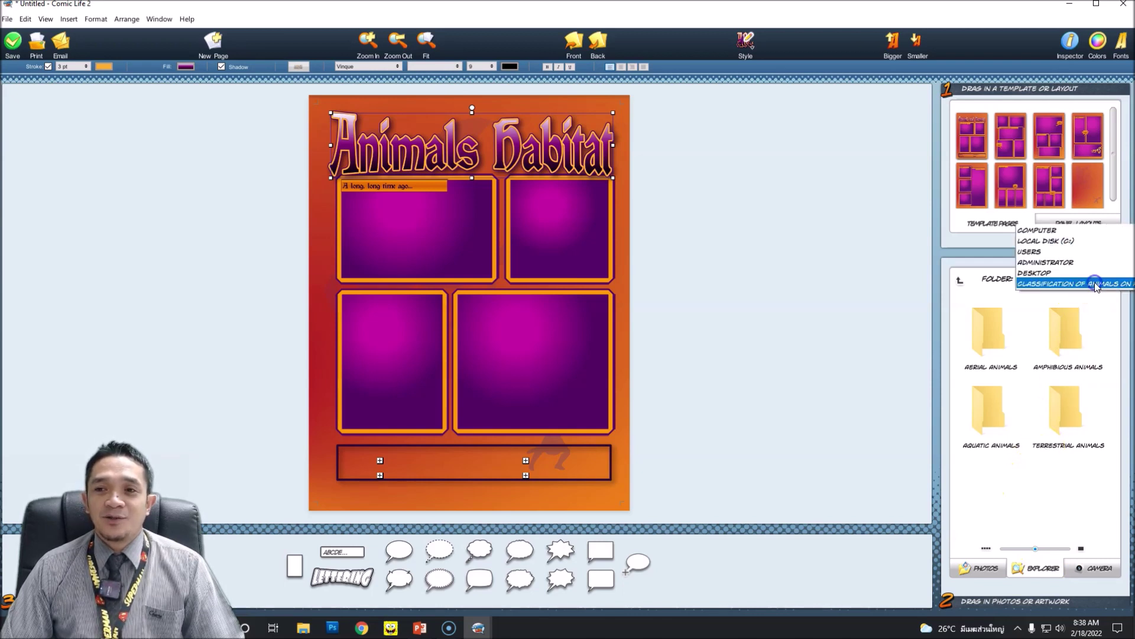
click(1053, 285)
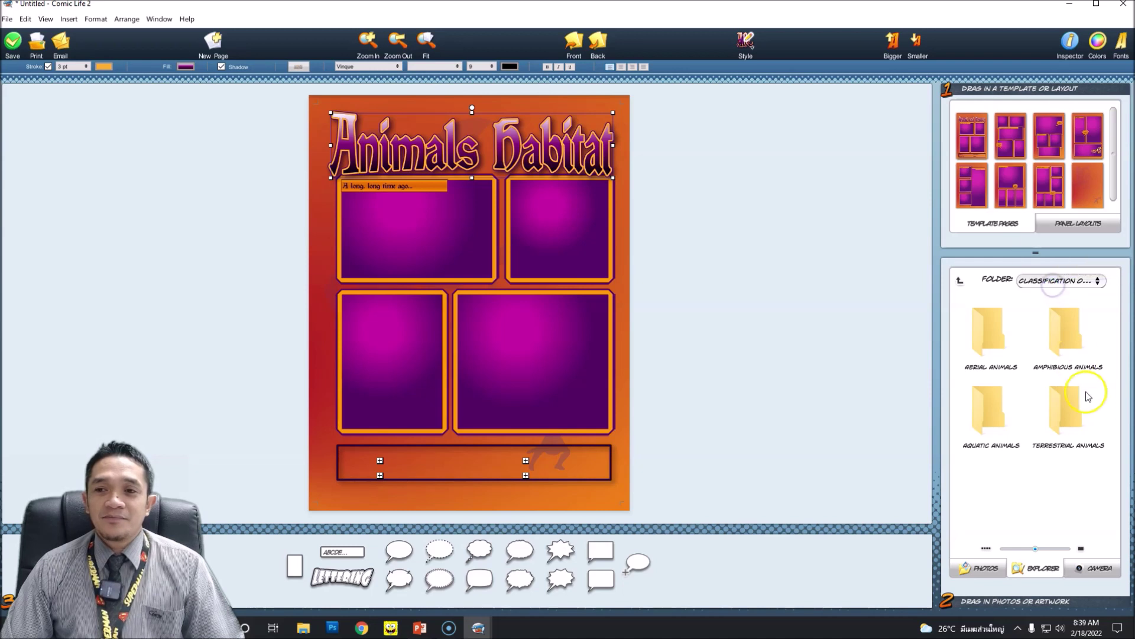
Place the reclining lion picture from the Terrestrial Animals folder in the upper-left comic panel
double_click(1065, 421)
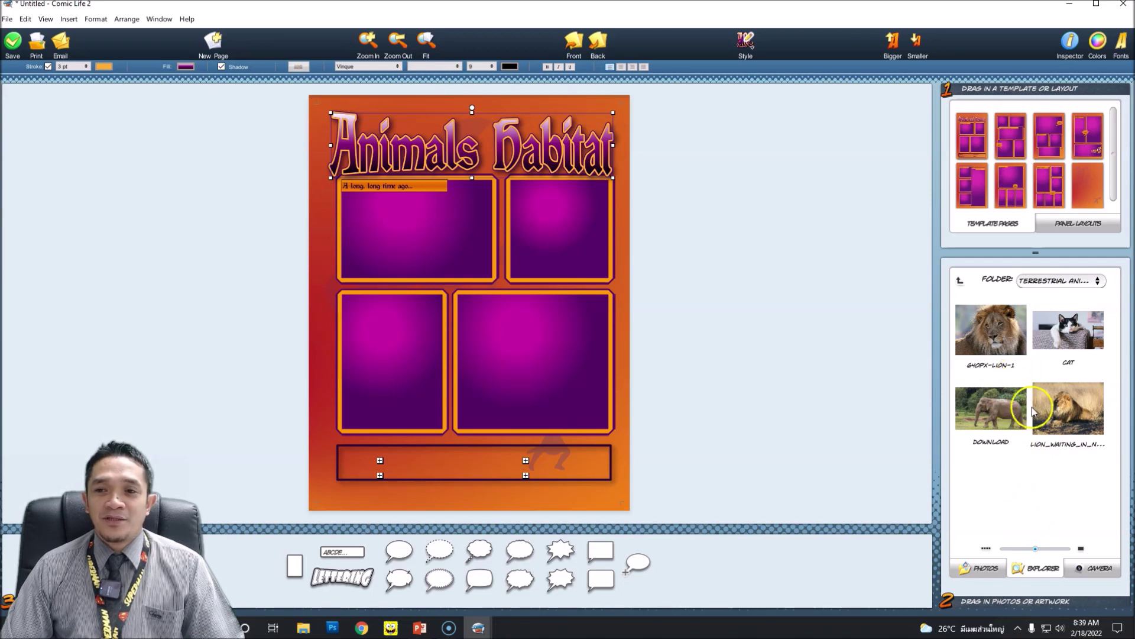
drag(1070, 423, 758, 334)
drag(574, 278, 416, 236)
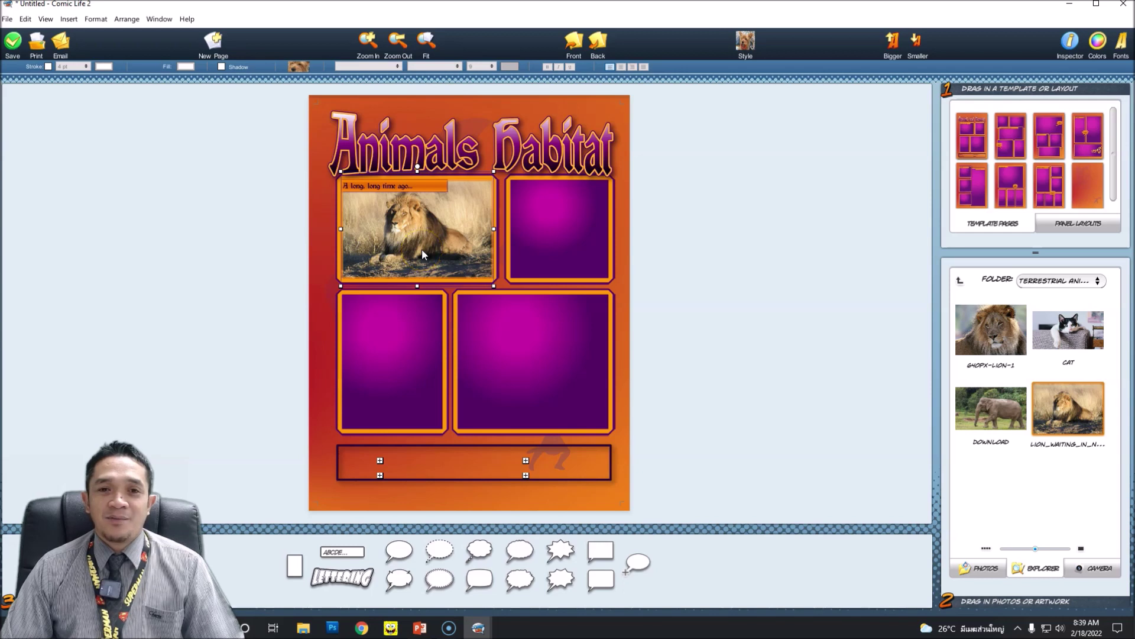
Place the shark picture from the Aquatic Animals folder in the upper-right comic panel
click(1091, 282)
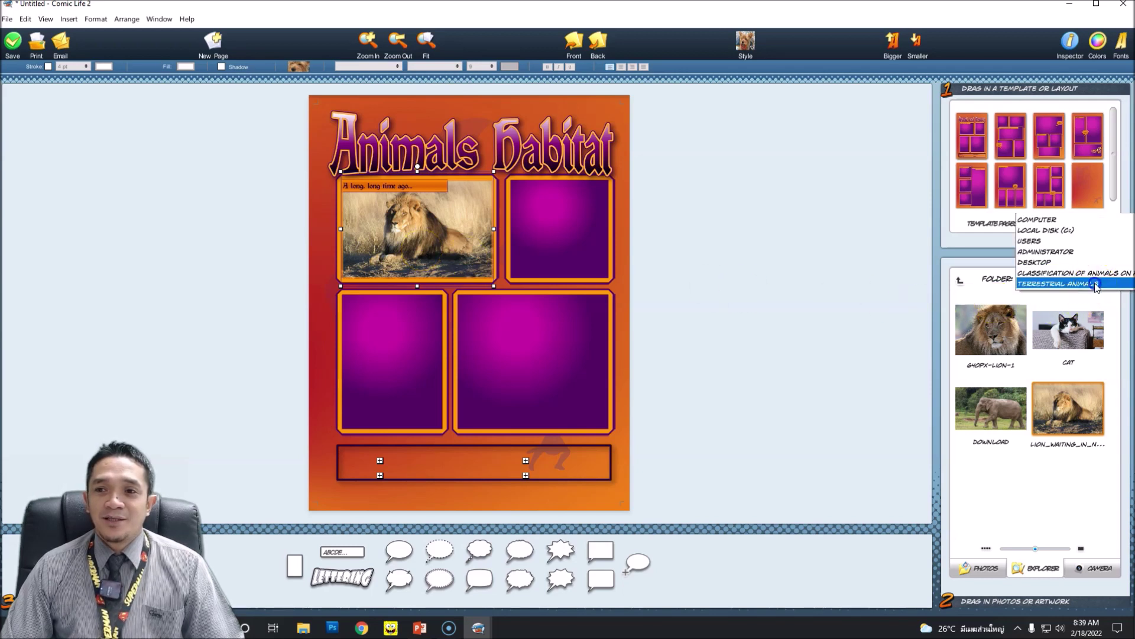
click(1061, 272)
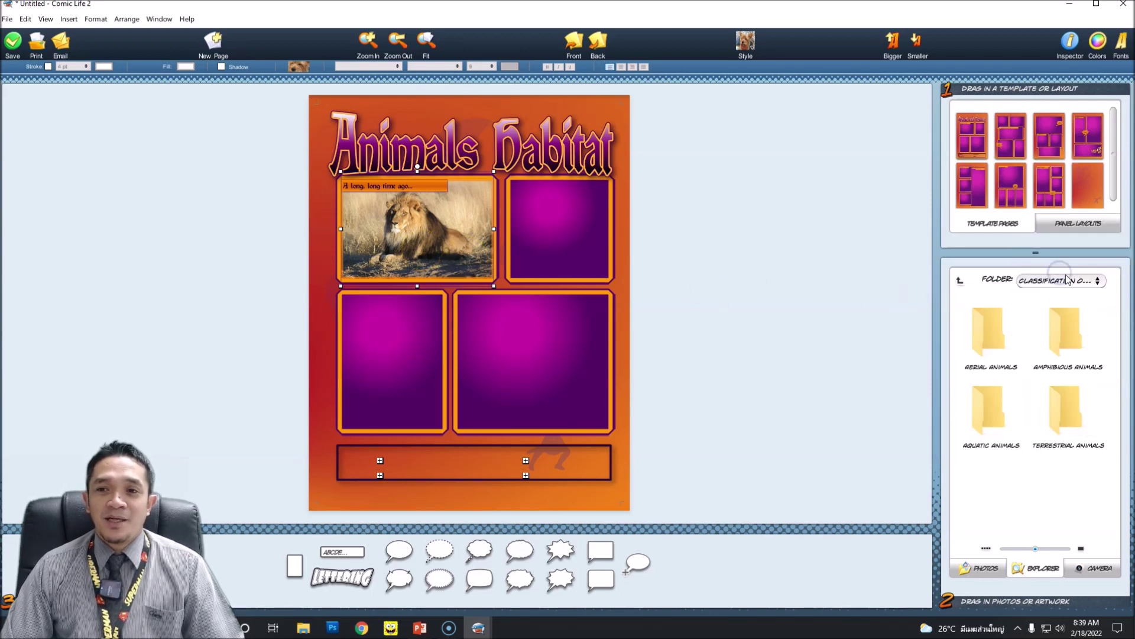
double_click(985, 426)
drag(994, 352, 564, 236)
click(561, 237)
click(726, 291)
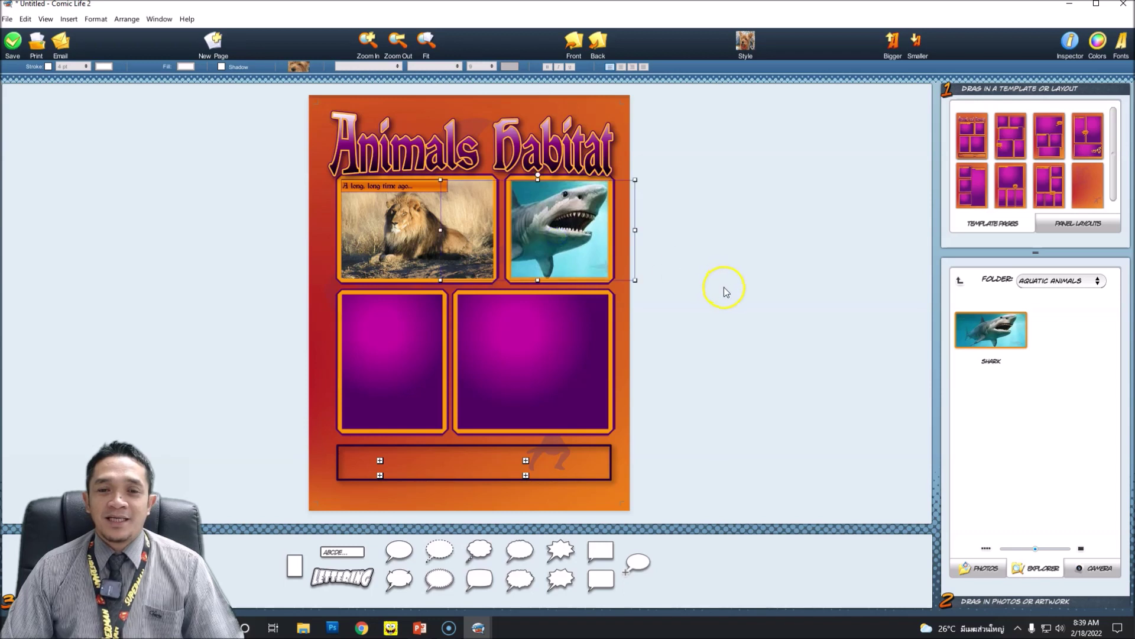
Place the eagle picture from the Aerial Animals folder in the lower-left comic panel
click(1097, 282)
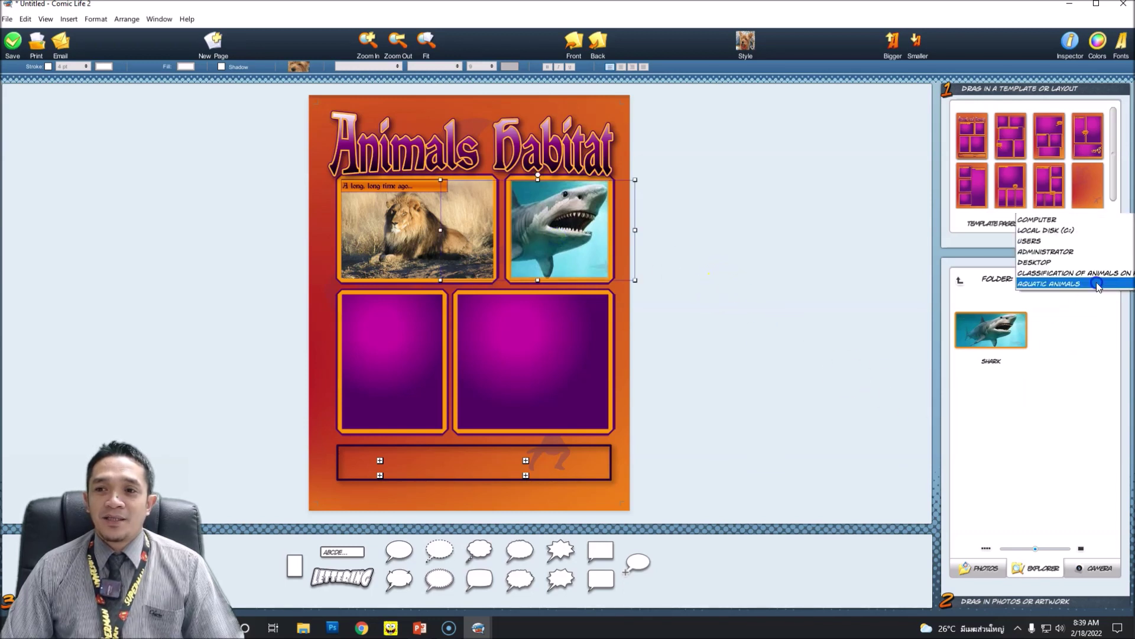
click(1065, 273)
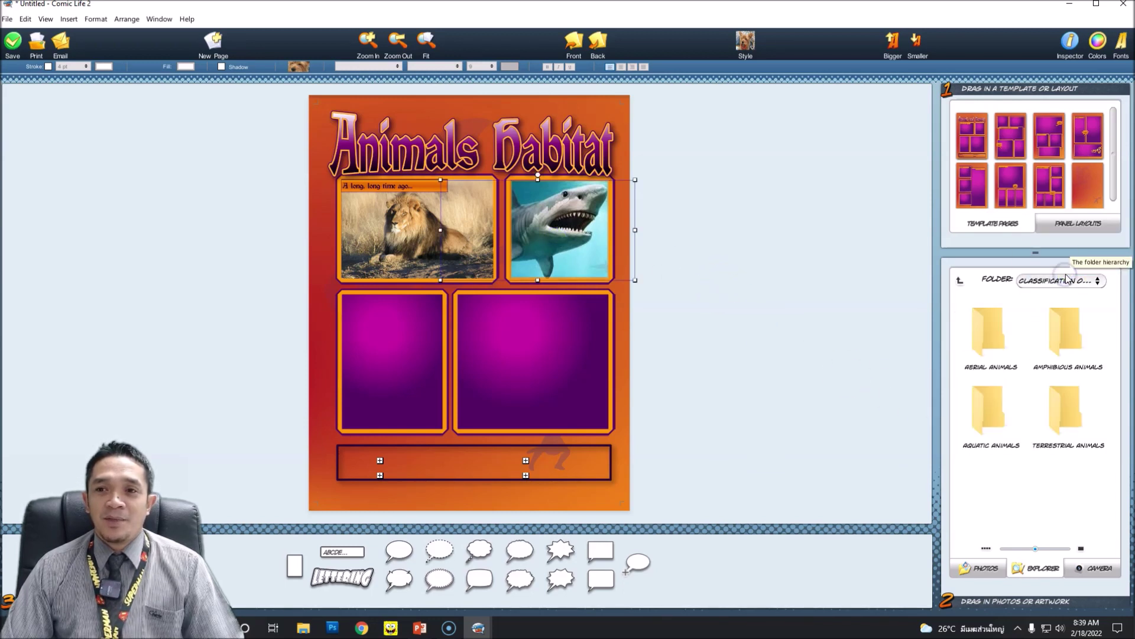
double_click(984, 342)
drag(984, 346, 408, 360)
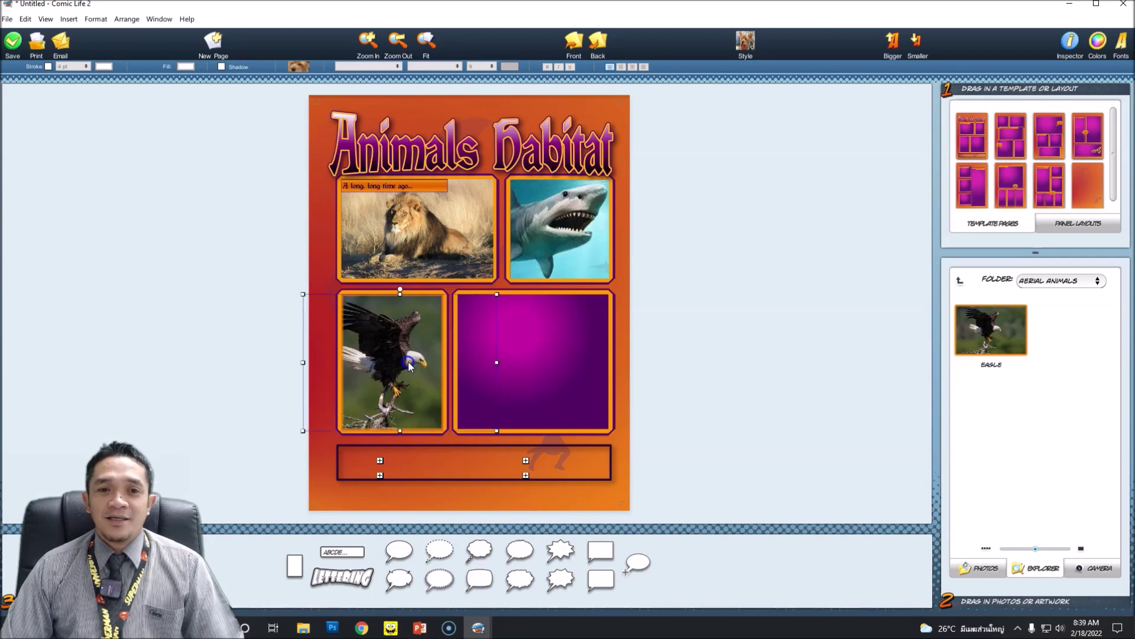
Place the frog picture from the Amphibious Animals folder in the lower-right comic panel
click(1097, 281)
click(1066, 276)
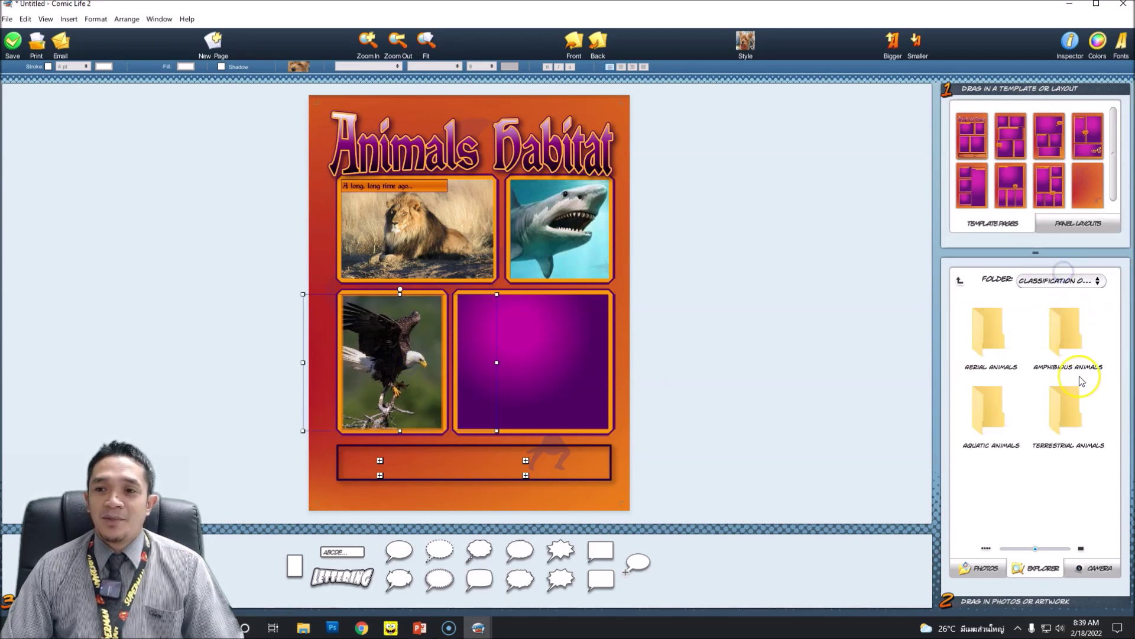
click(1054, 348)
double_click(1055, 348)
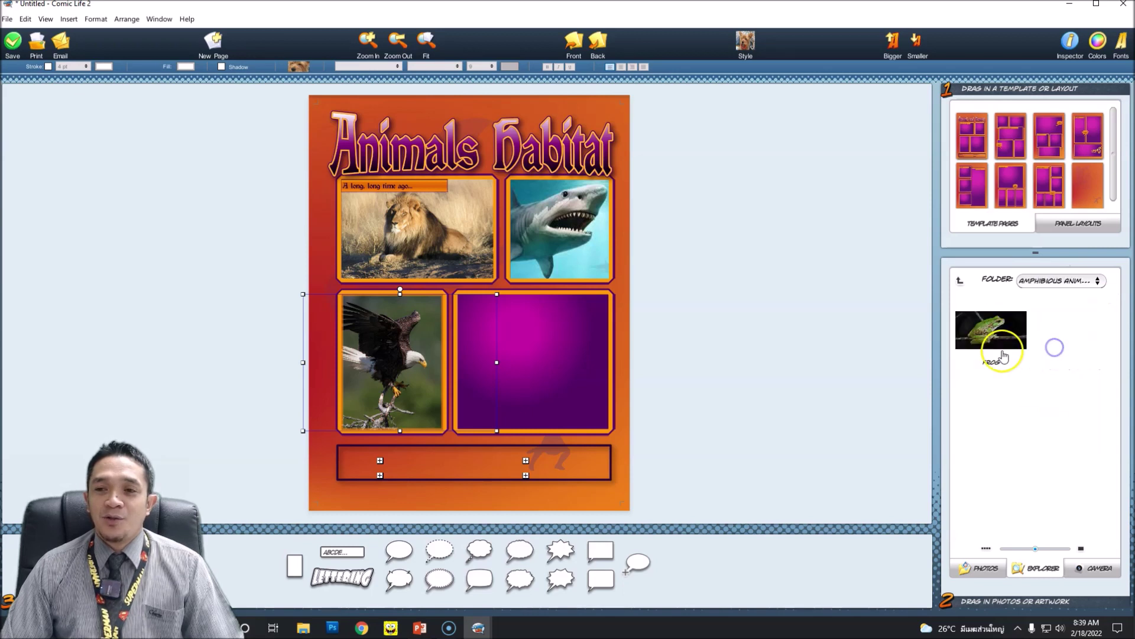
drag(1015, 343, 536, 376)
click(535, 374)
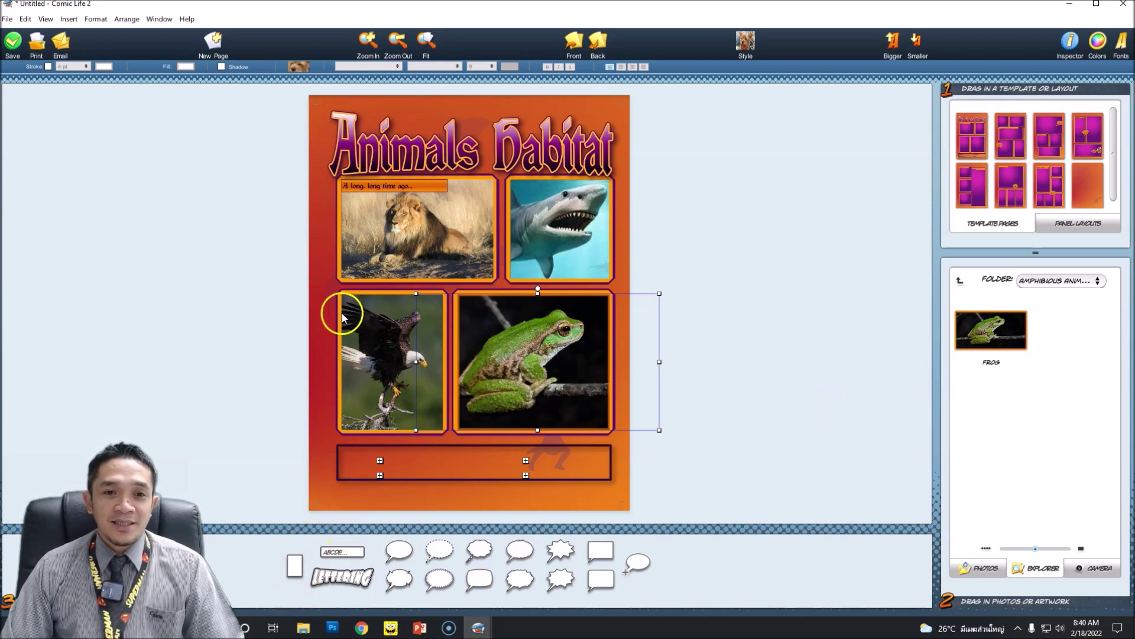
Add a caption reading "FROG" and position it in the upper-left corner of the frog panel
click(396, 186)
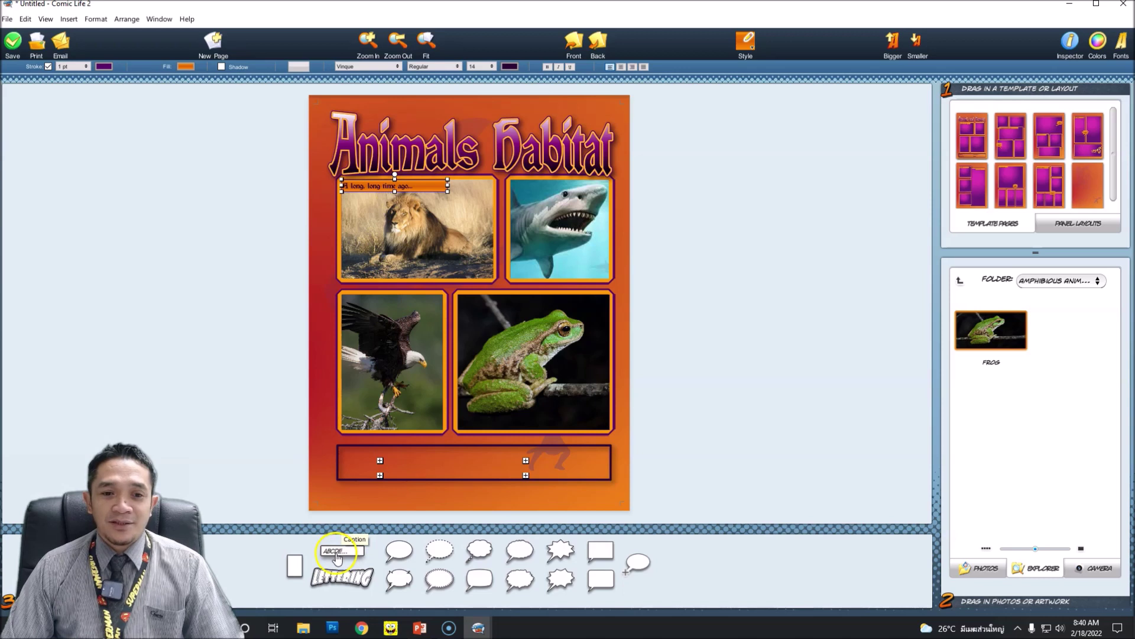
drag(335, 556, 483, 305)
click(487, 322)
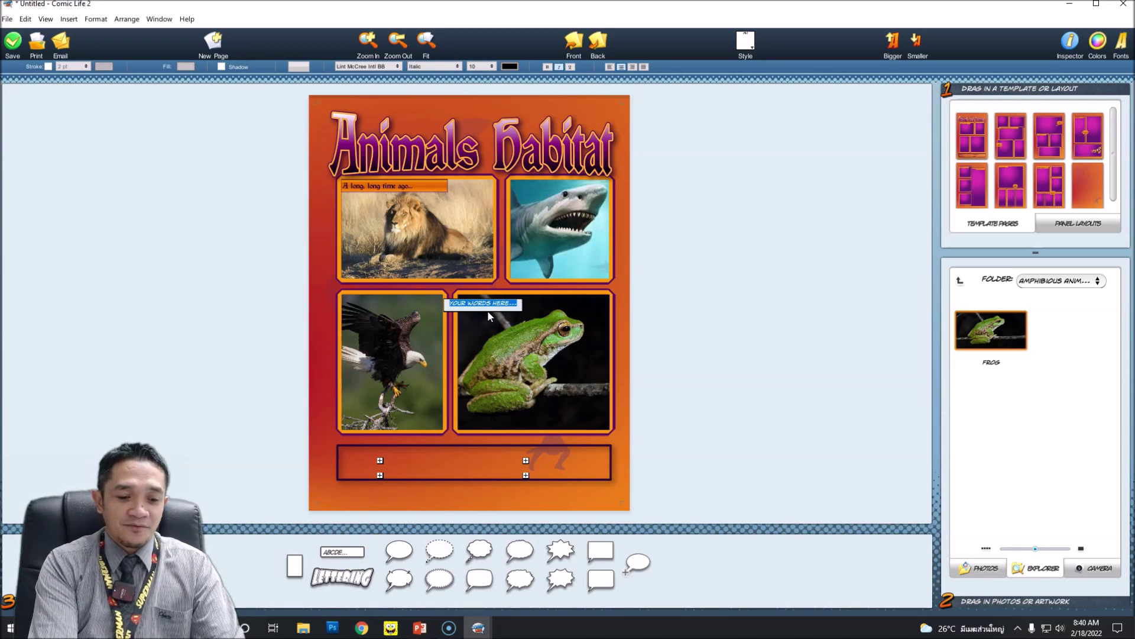
text(FROG)
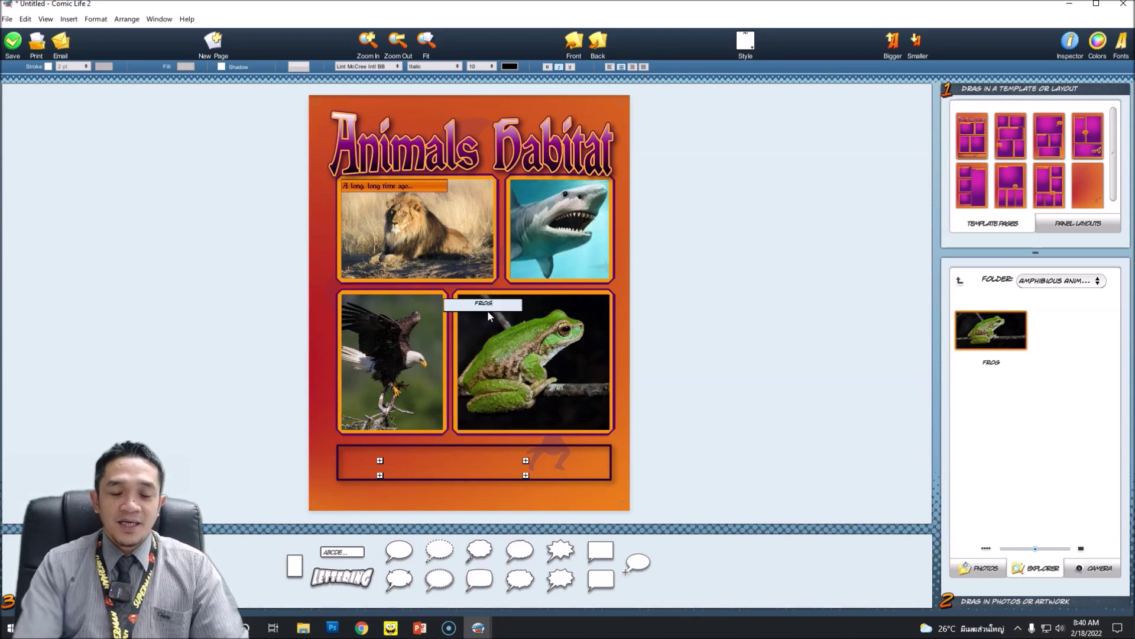
click(480, 349)
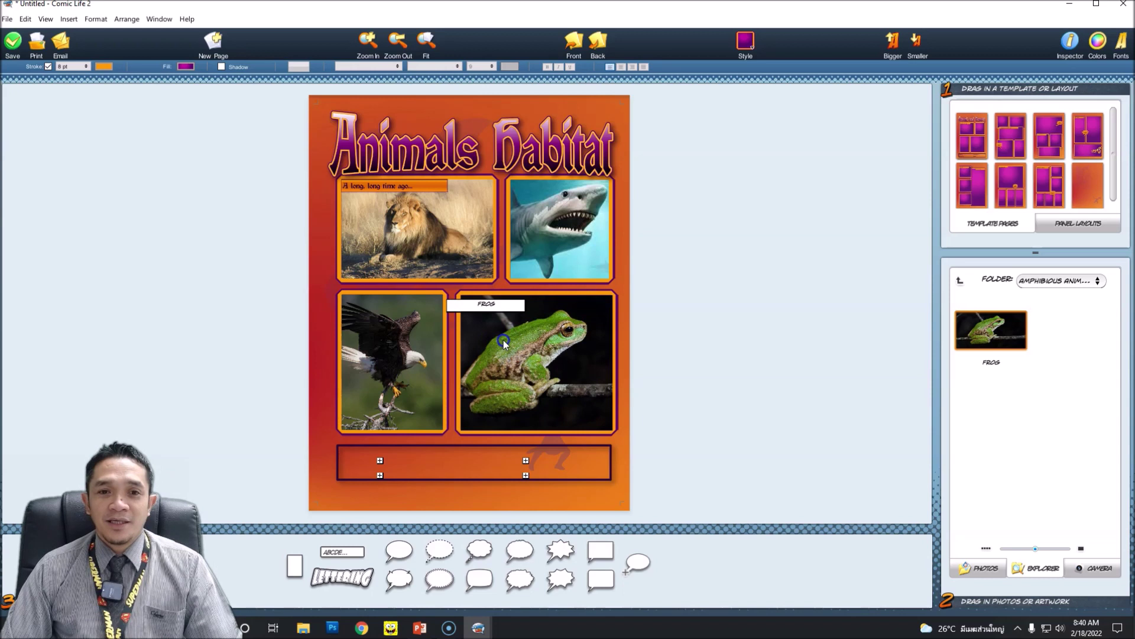
drag(489, 303, 512, 308)
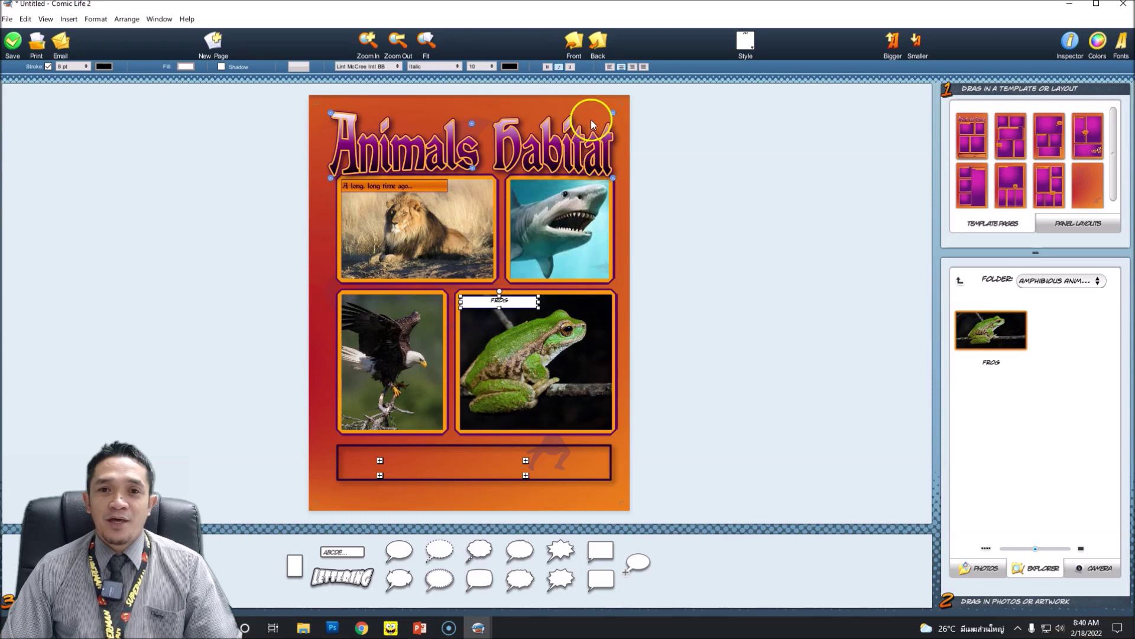
Try left, right and center text alignment on the FROG caption and delete the caption
click(610, 67)
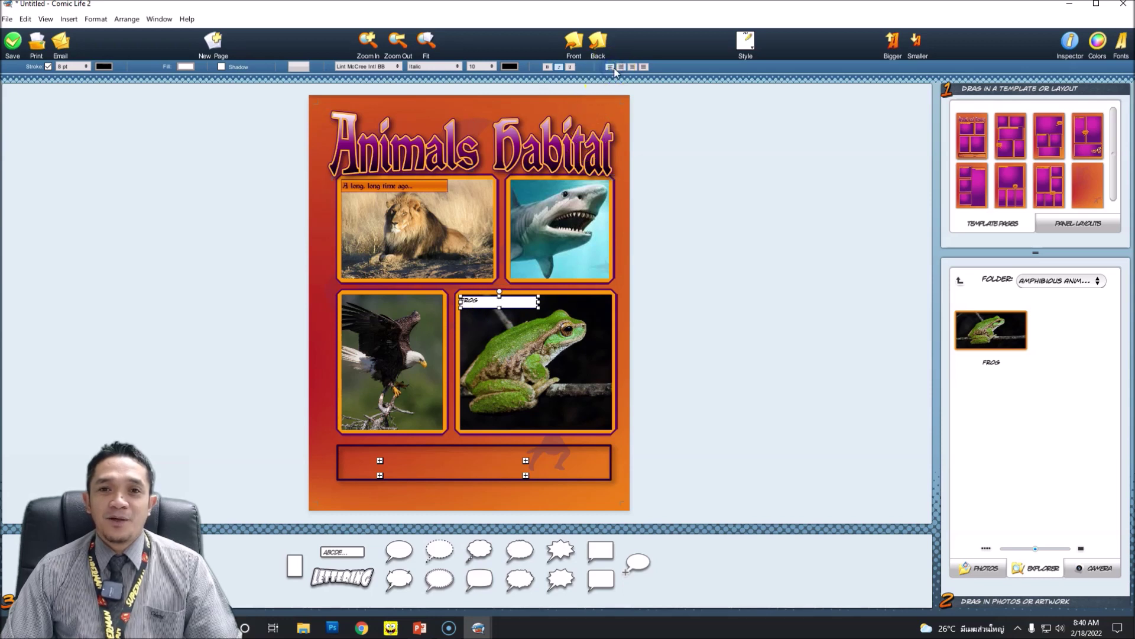
click(622, 67)
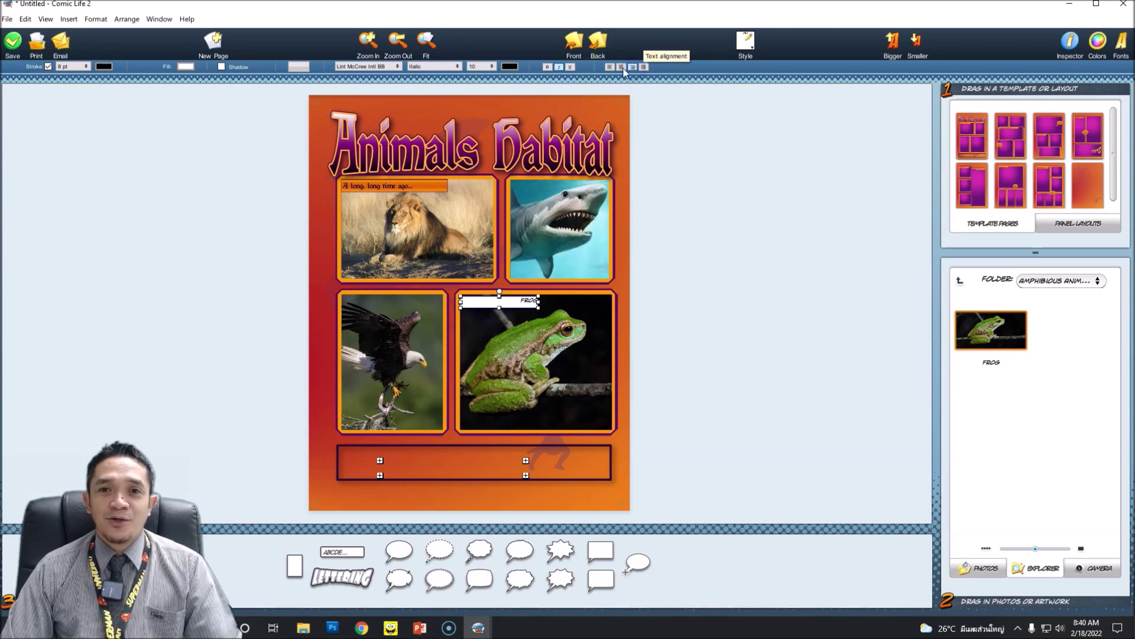
click(632, 67)
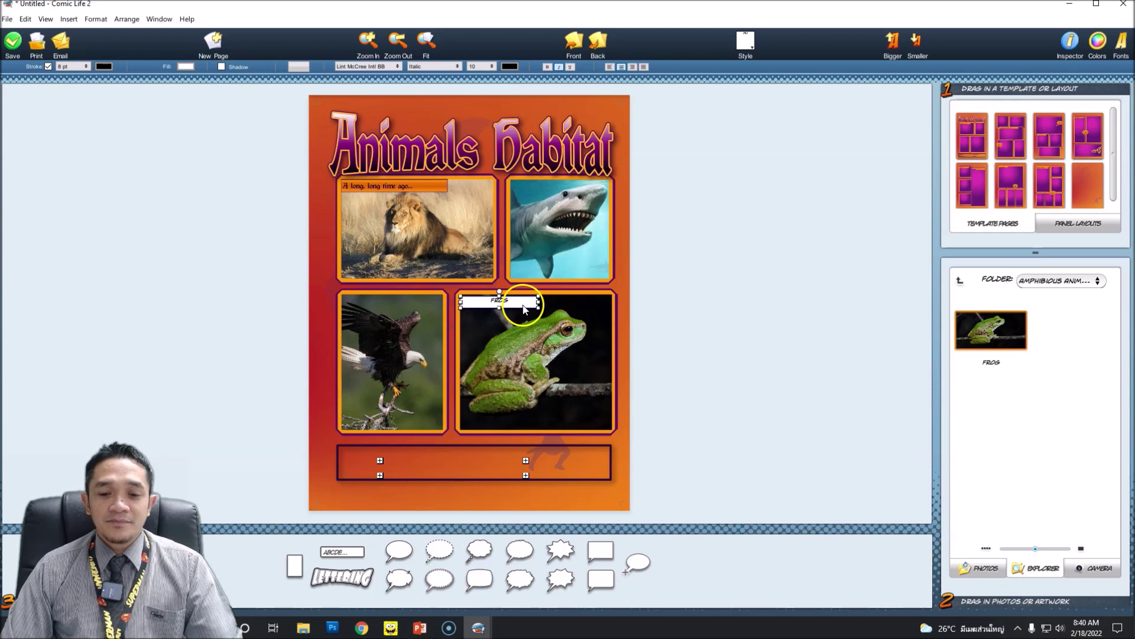
key(Delete)
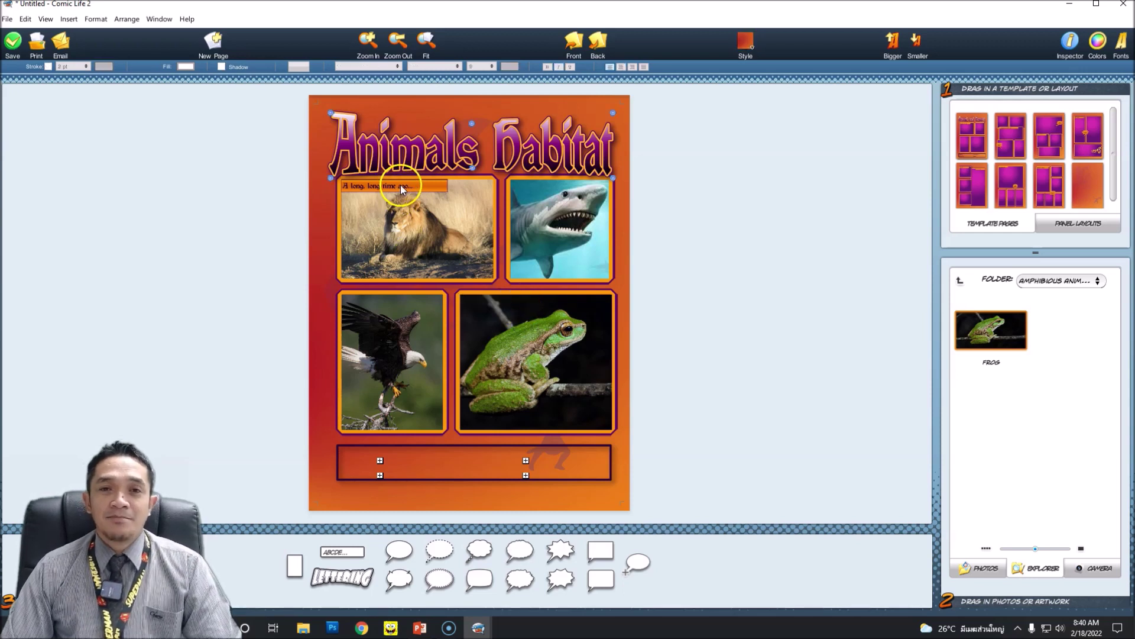
Replace the lion panel's caption "A long, long time ago..." with "Terrestrial Animals"
click(399, 187)
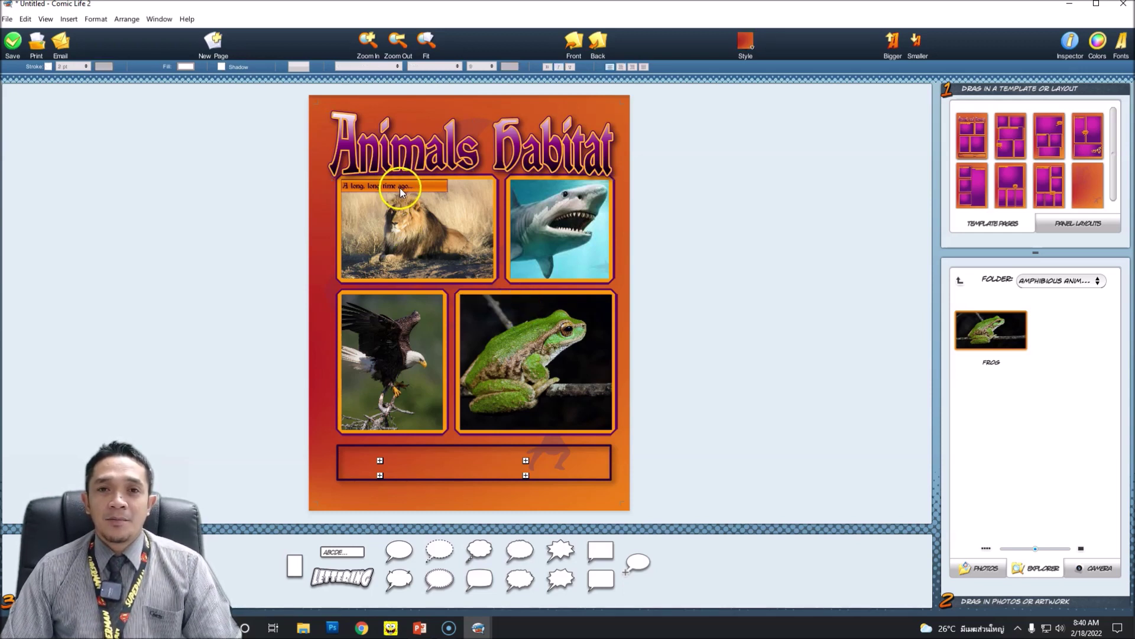
key(Tab)
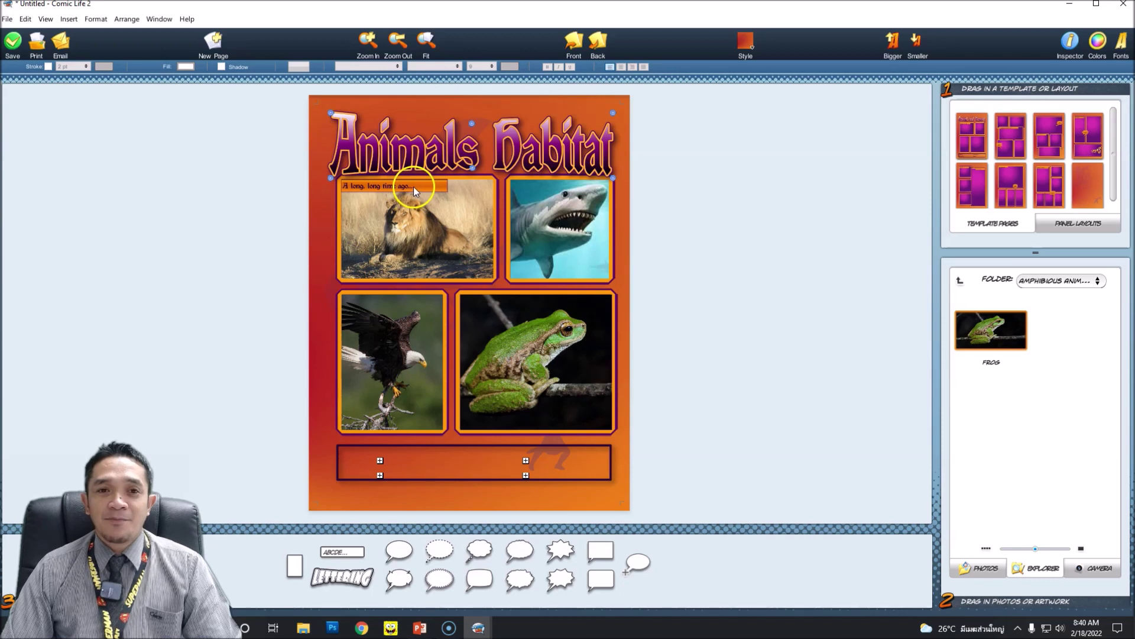
click(414, 186)
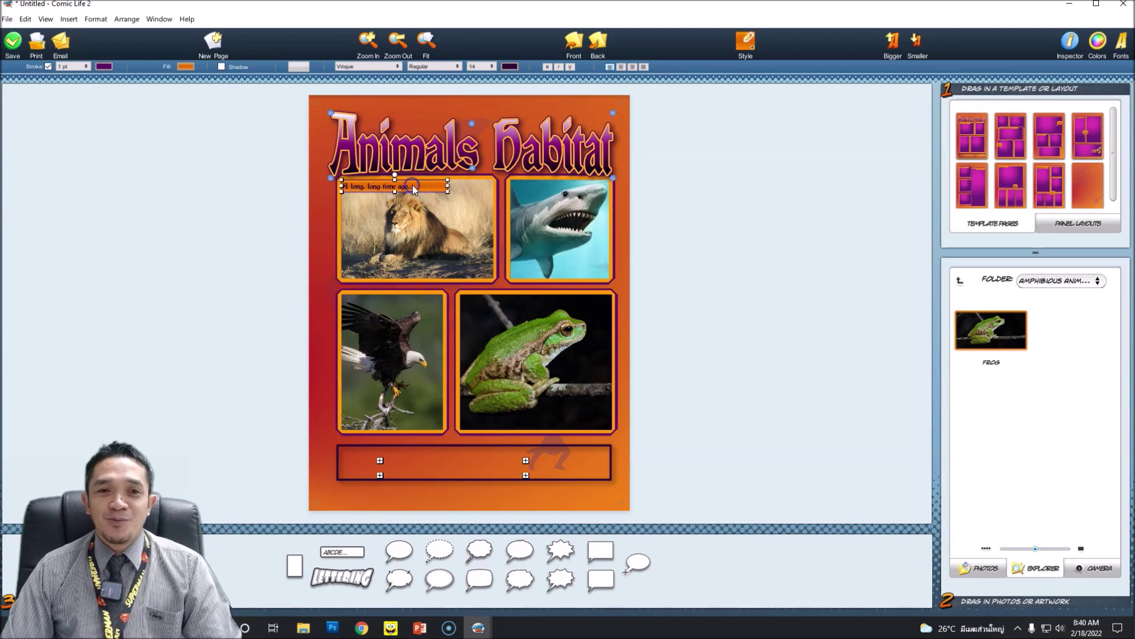
double_click(413, 186)
text(C)
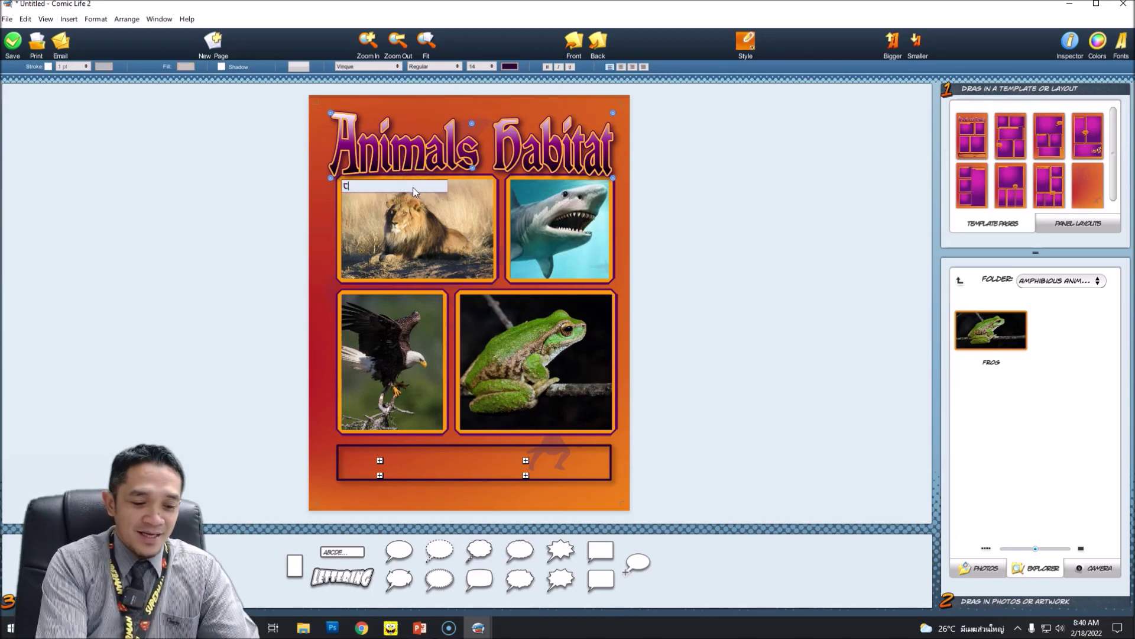
text(erres)
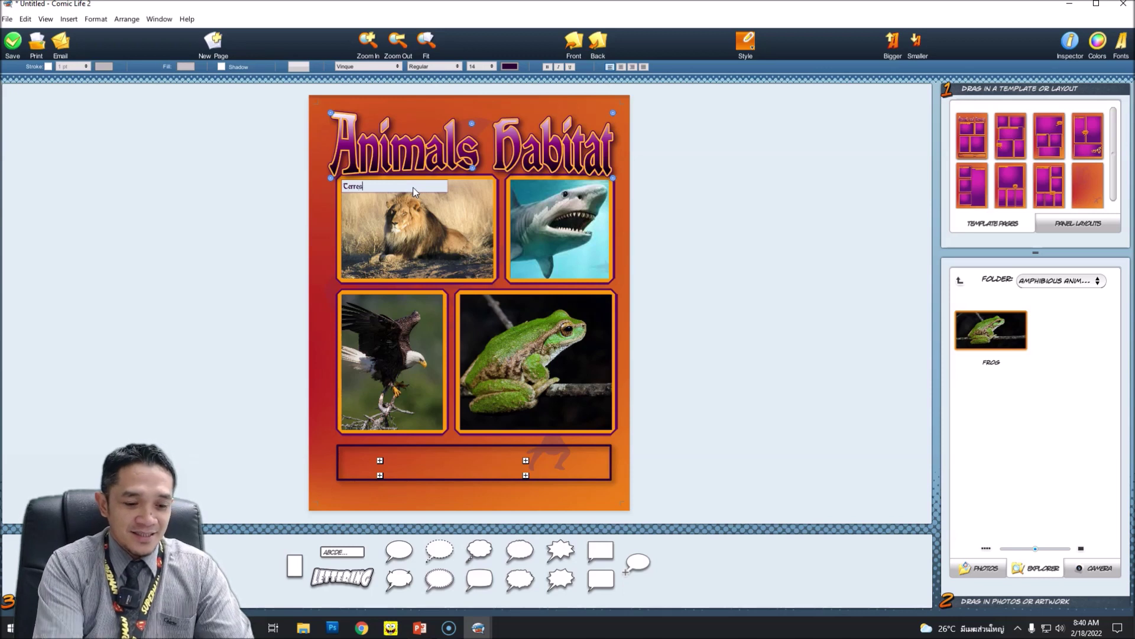
text(trila A)
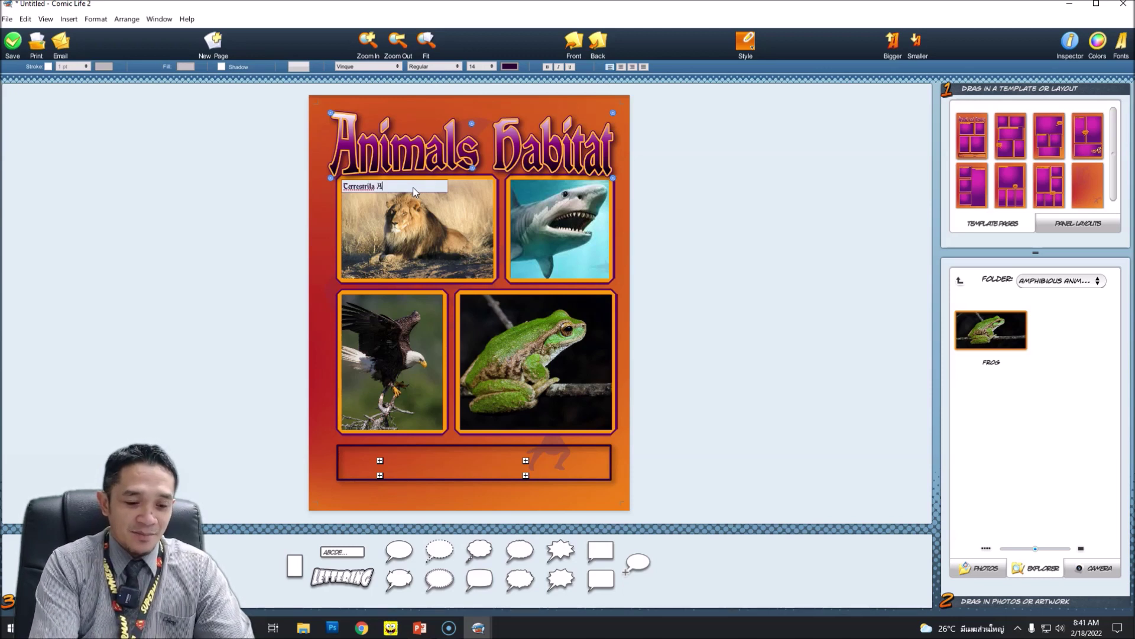
text(n)
key(BackSpace)
key(BackSpace)
key(BackSpace)
key(BackSpace)
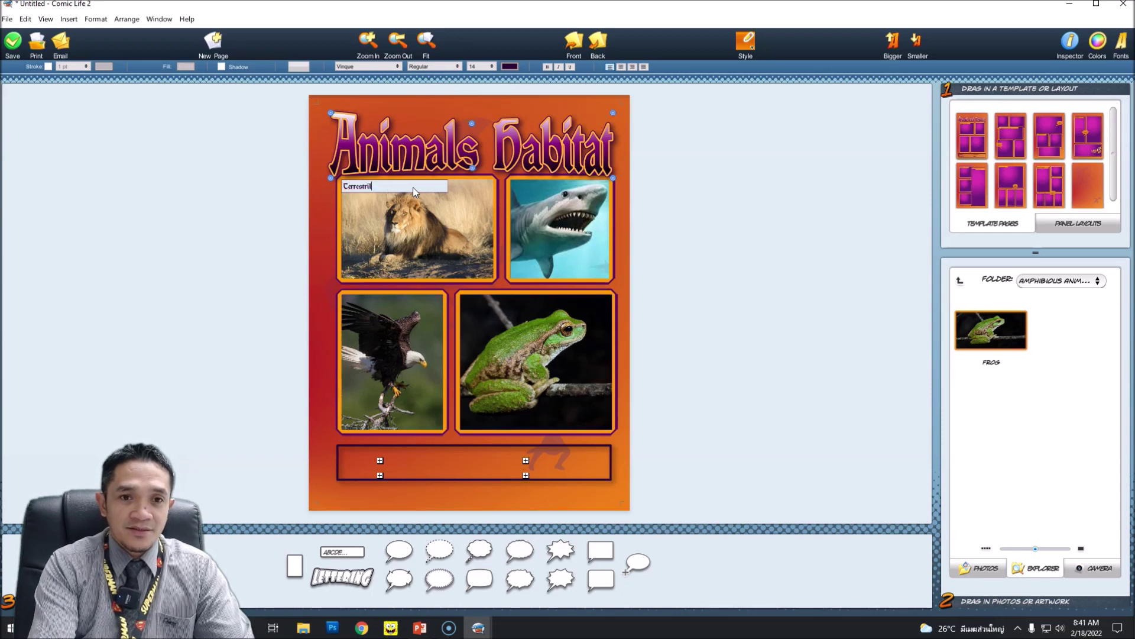
text(als)
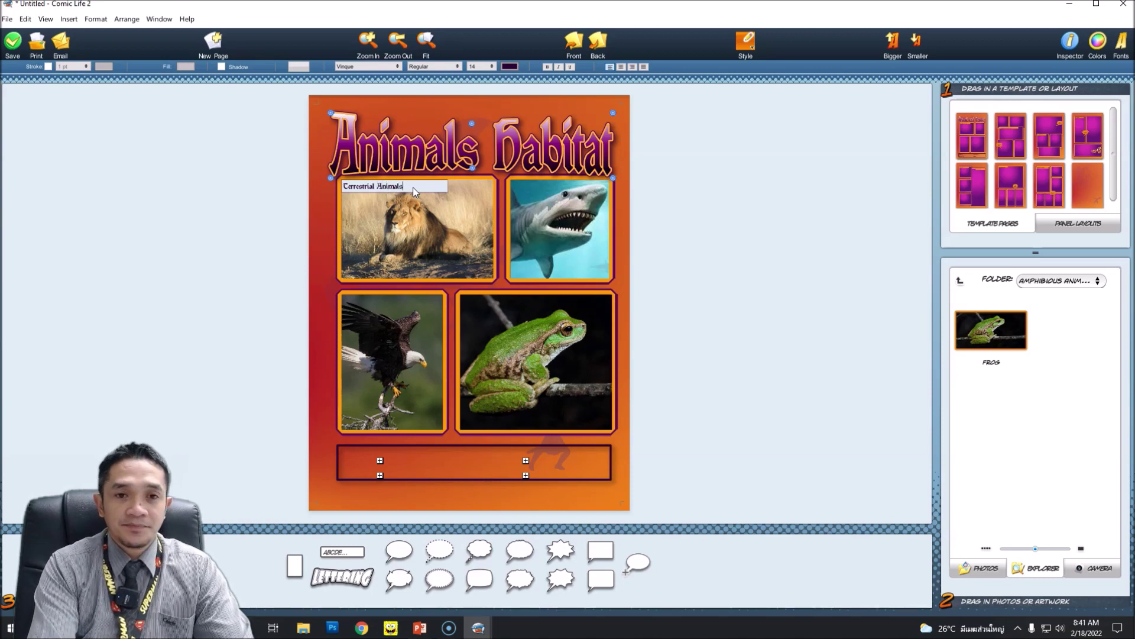
click(434, 226)
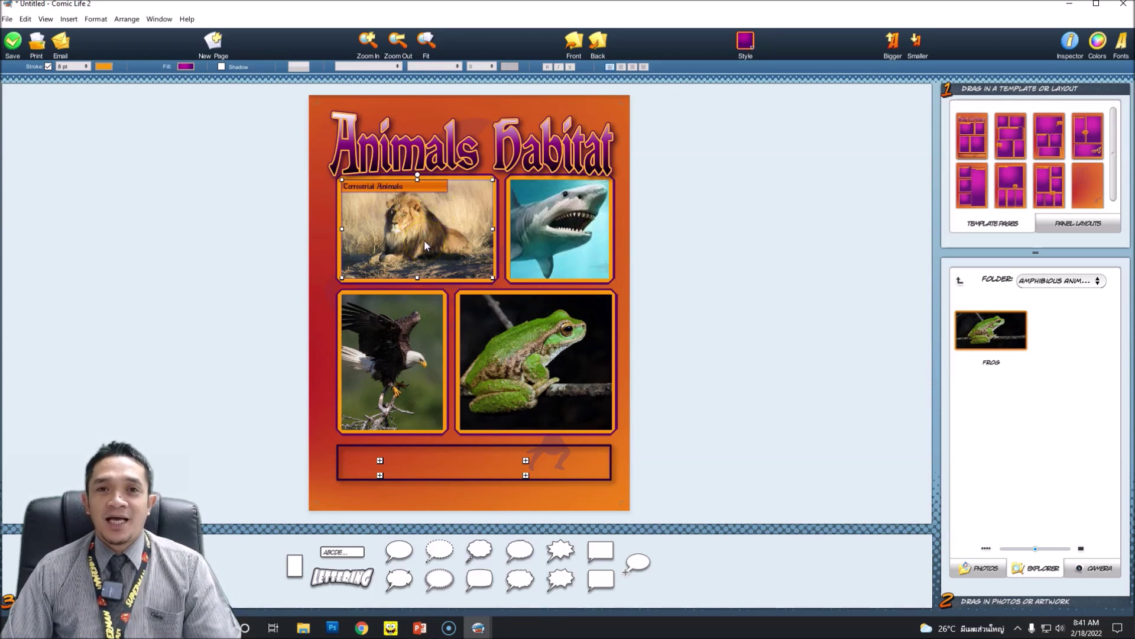
Extend the lion panel's caption to read "Terrestrial Animals - Lion"
click(404, 186)
double_click(410, 190)
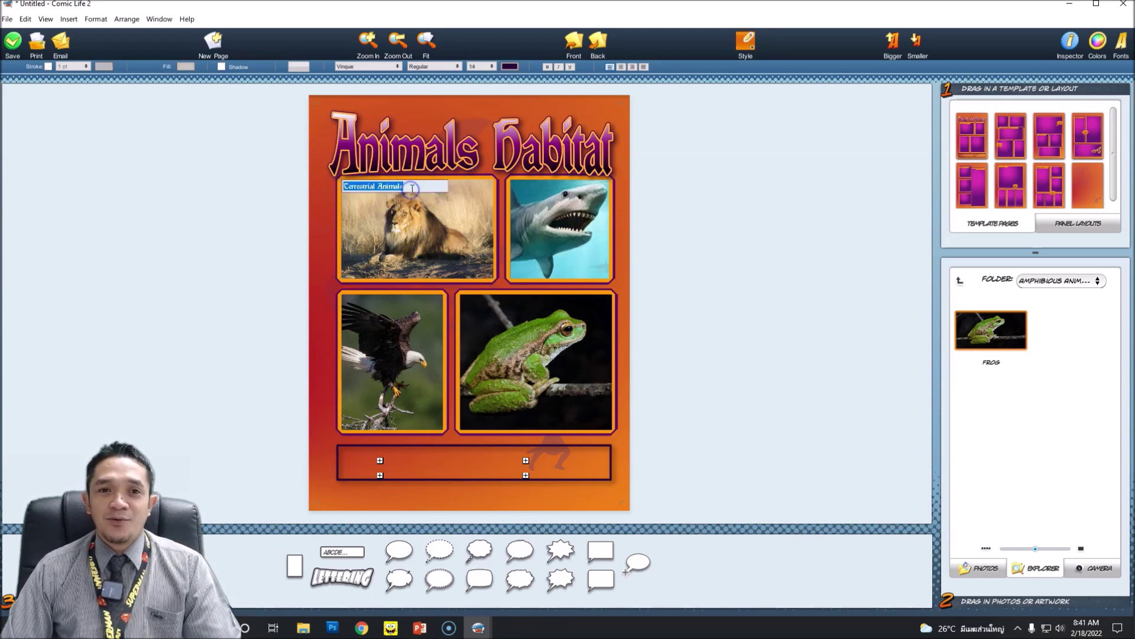
text(- Lion)
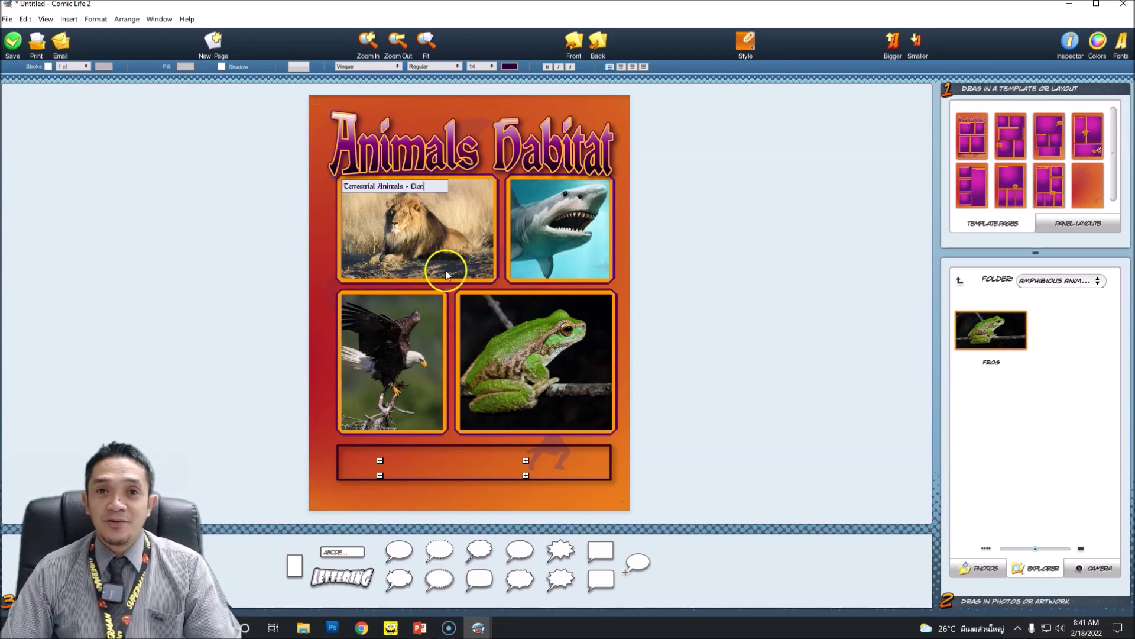
Copy the lion panel's caption and place the duplicate along the upper edge of the shark panel
click(373, 236)
click(388, 226)
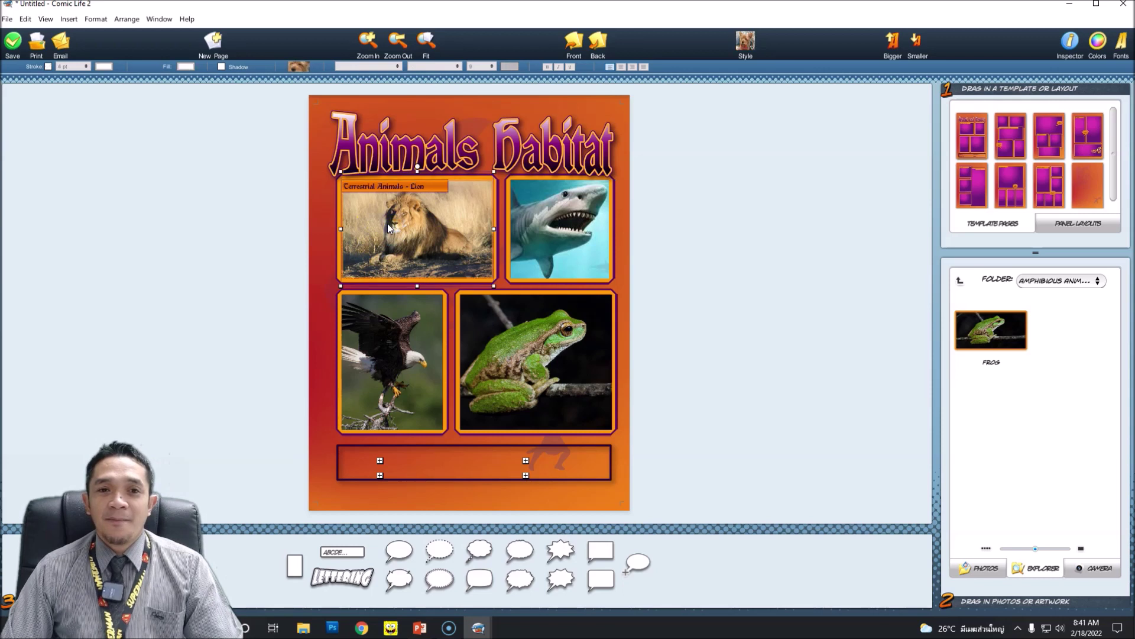
click(396, 187)
click(398, 186)
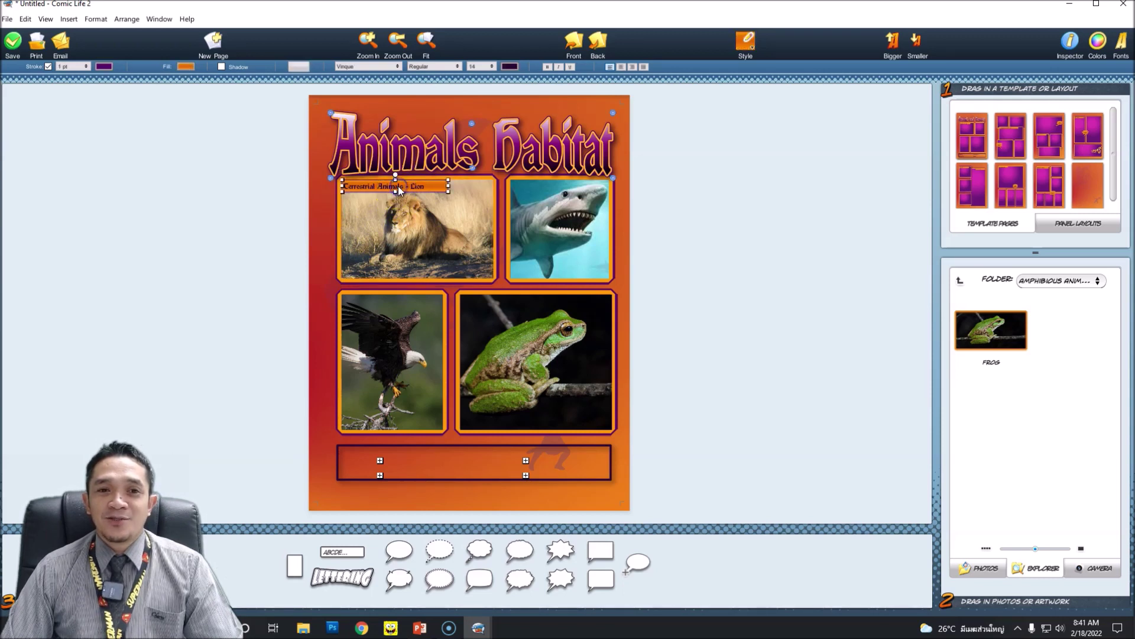
right_click(399, 190)
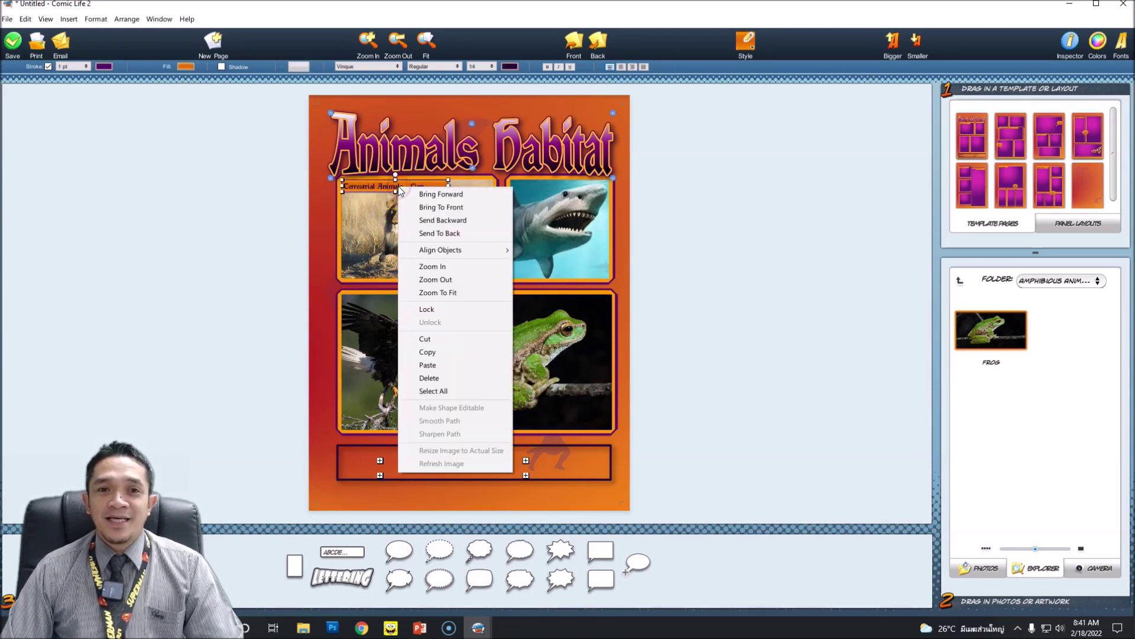
click(436, 354)
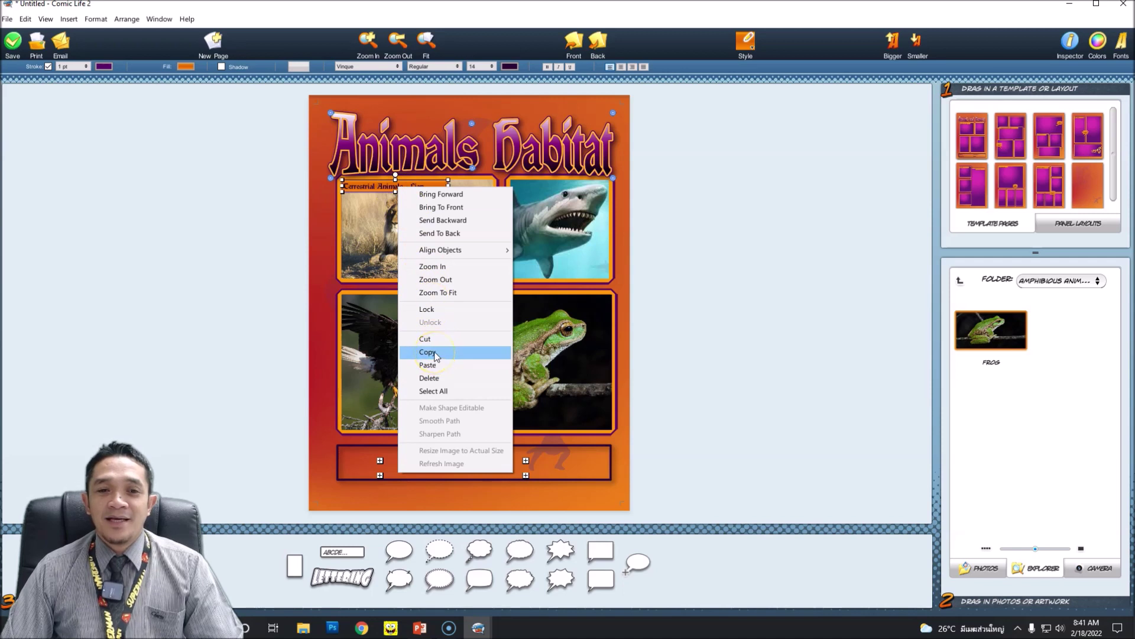
right_click(404, 212)
click(440, 391)
drag(413, 186, 581, 199)
Replace "Terrestrial" with "Aquatic" in the shark panel's caption
double_click(540, 187)
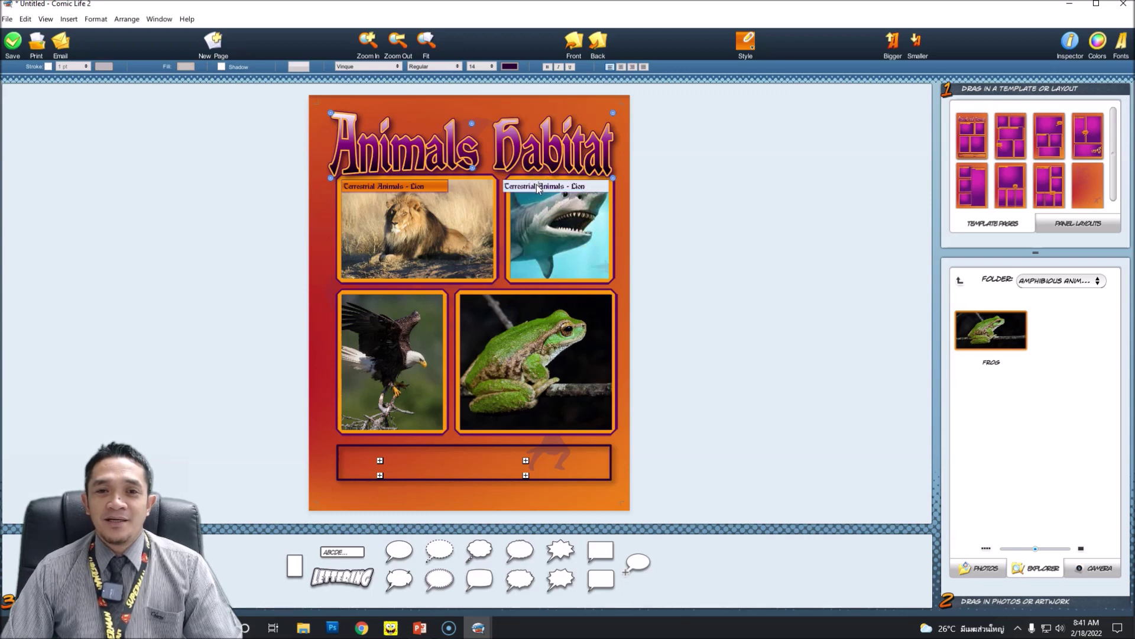
key(BackSpace)
key(BackSpace)
key(BackSpace)
key(BackSpace)
key(BackSpace)
key(BackSpace)
key(BackSpace)
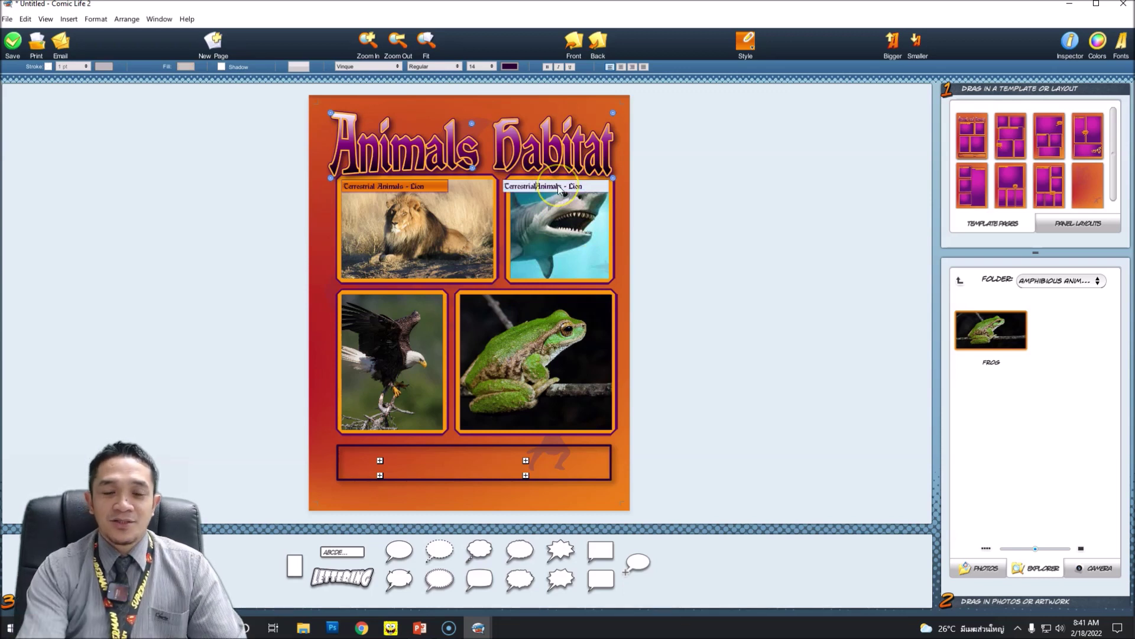
key(BackSpace)
key(BackSpace)
key(BackSpace)
key(BackSpace)
key(BackSpace)
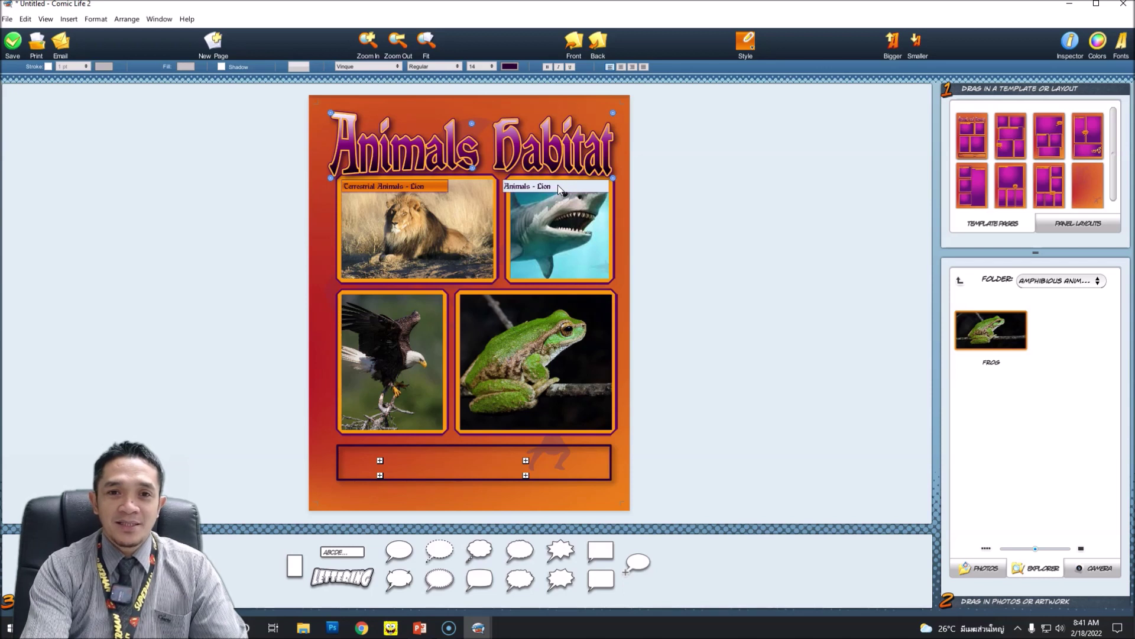
text(Aquat)
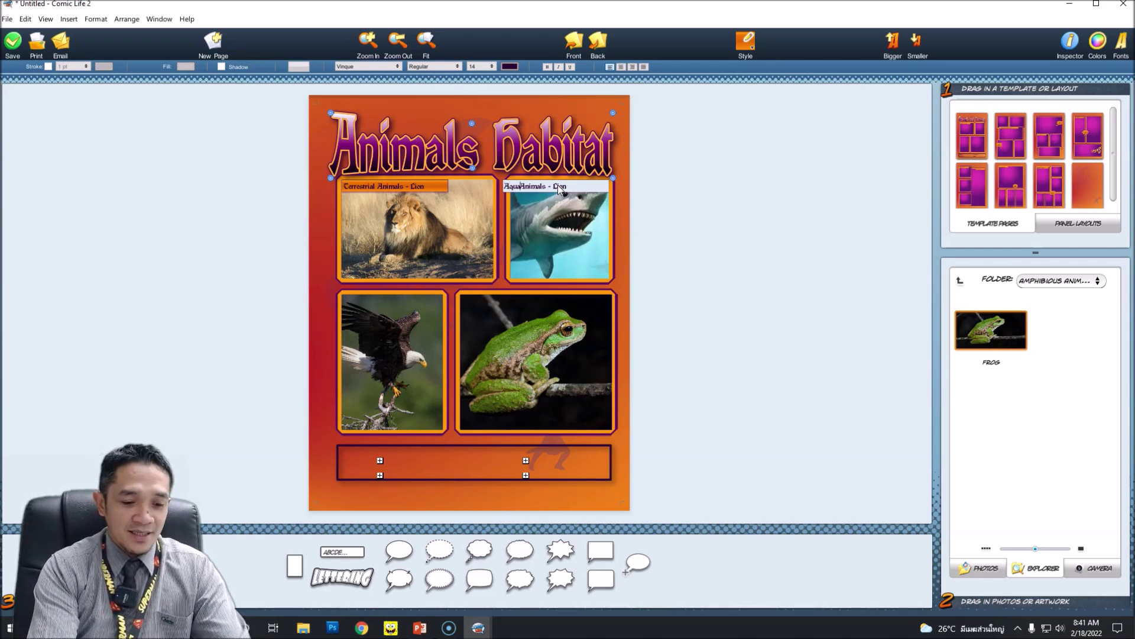
text(ic)
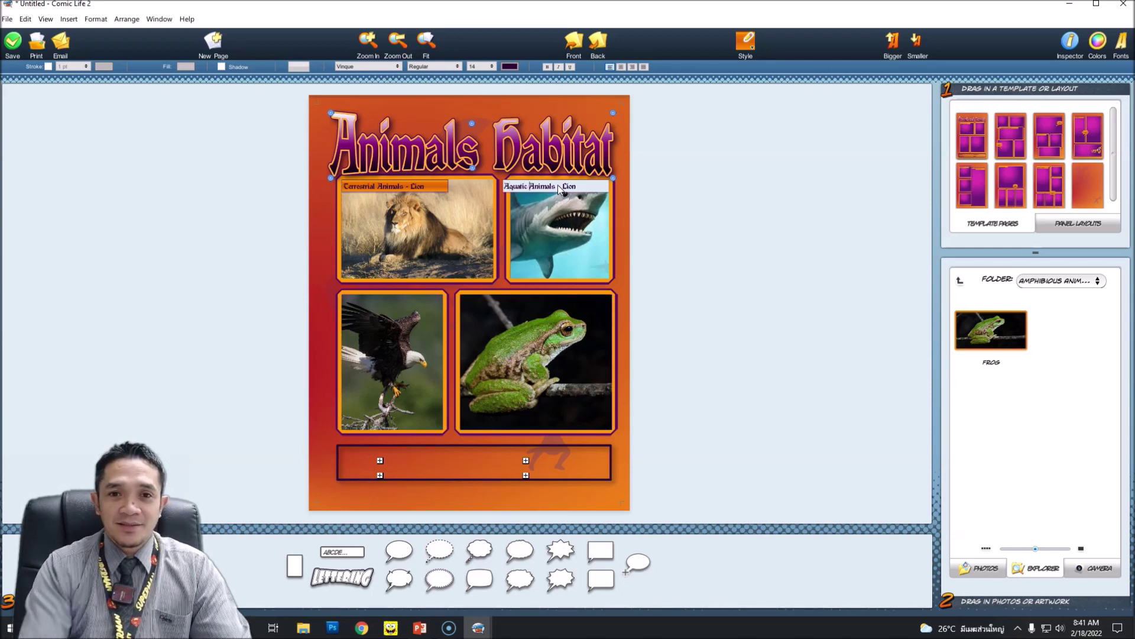
Replace "Lion" with "Shark" at the end of the shark panel's caption
click(574, 190)
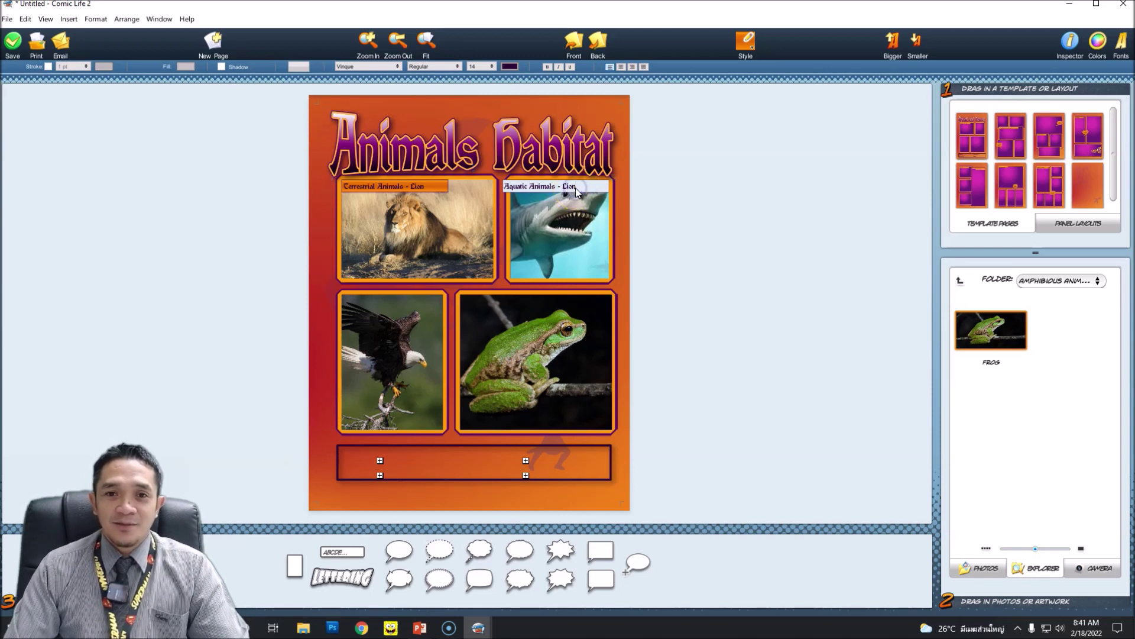
key(BackSpace)
key(BackSpace)
key(BackSpace)
text(Shark)
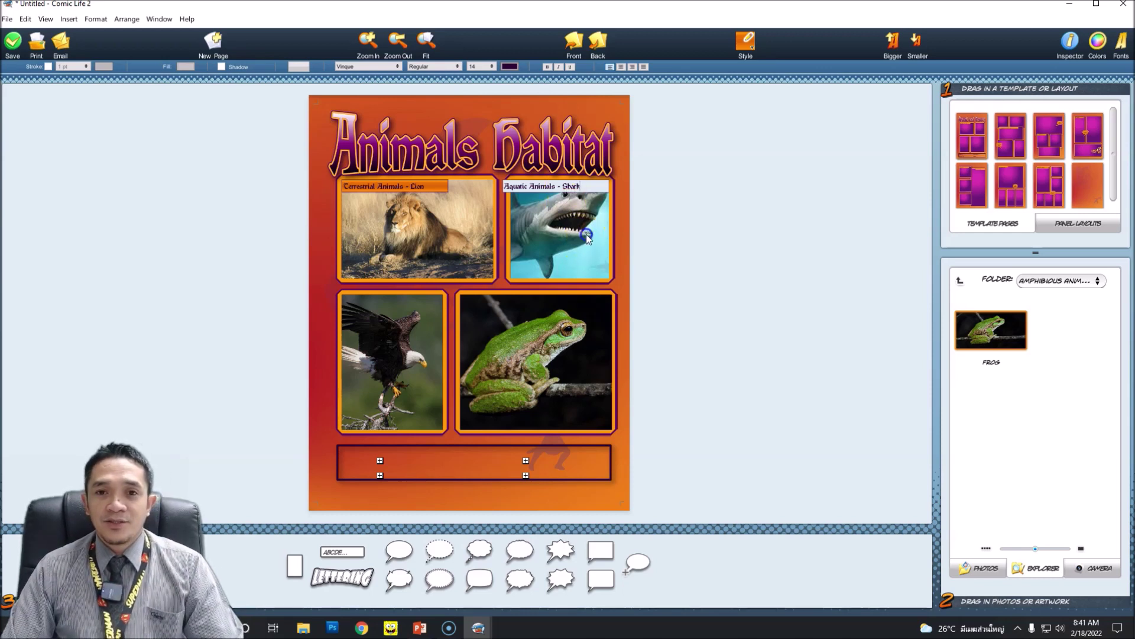
Narrow the "Aquatic Animals - Shark" caption and align it inside the shark panel's upper-left corner
click(593, 190)
click(591, 187)
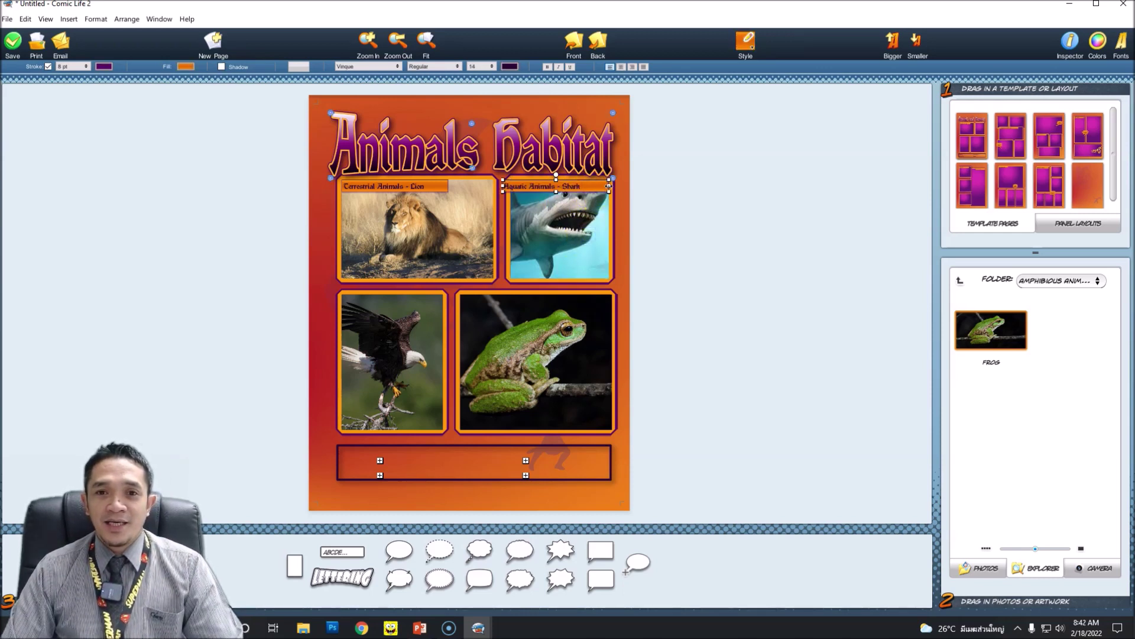
drag(558, 187, 567, 186)
click(558, 194)
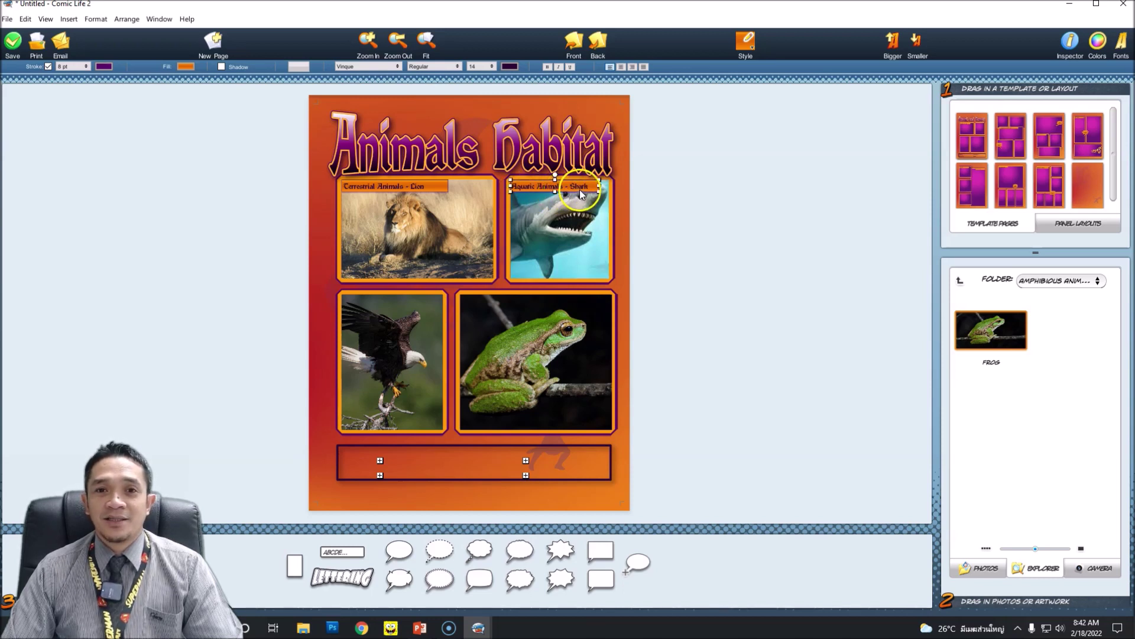
Duplicate the lion panel's caption twice, placing one copy atop the eagle panel and one atop the frog panel
click(431, 186)
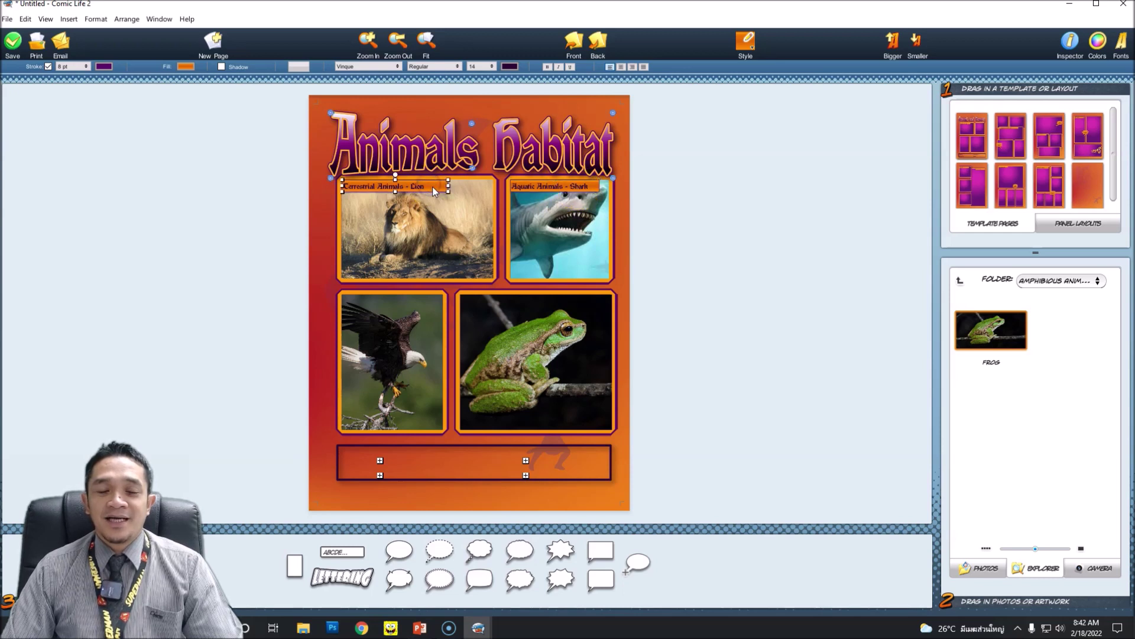
right_click(435, 187)
click(434, 185)
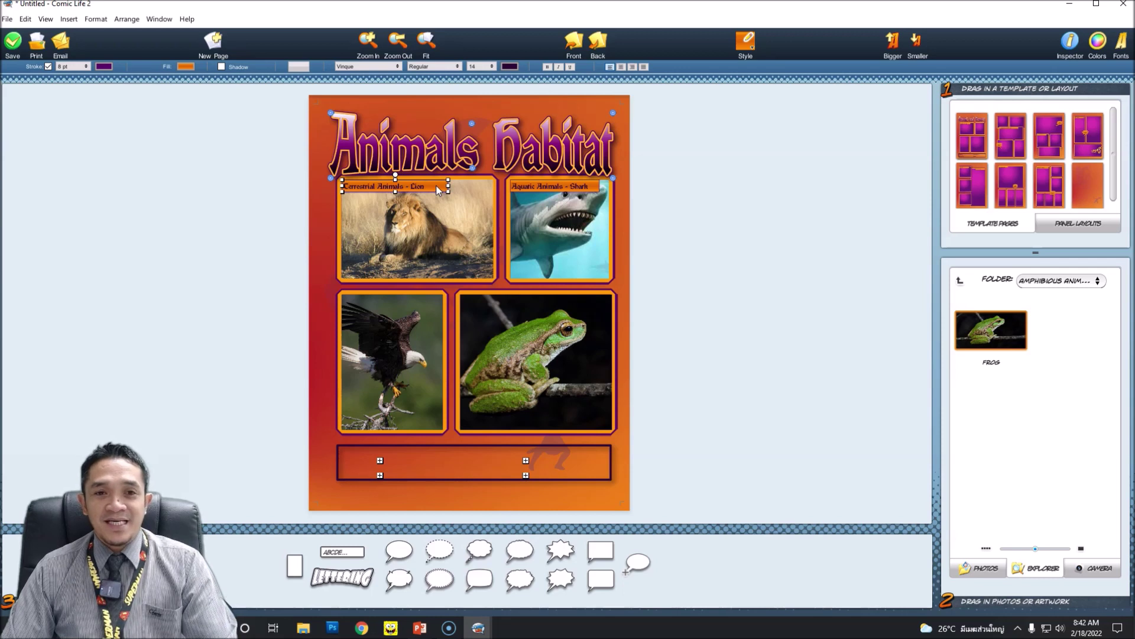
drag(437, 189, 444, 312)
key(ctrl+v)
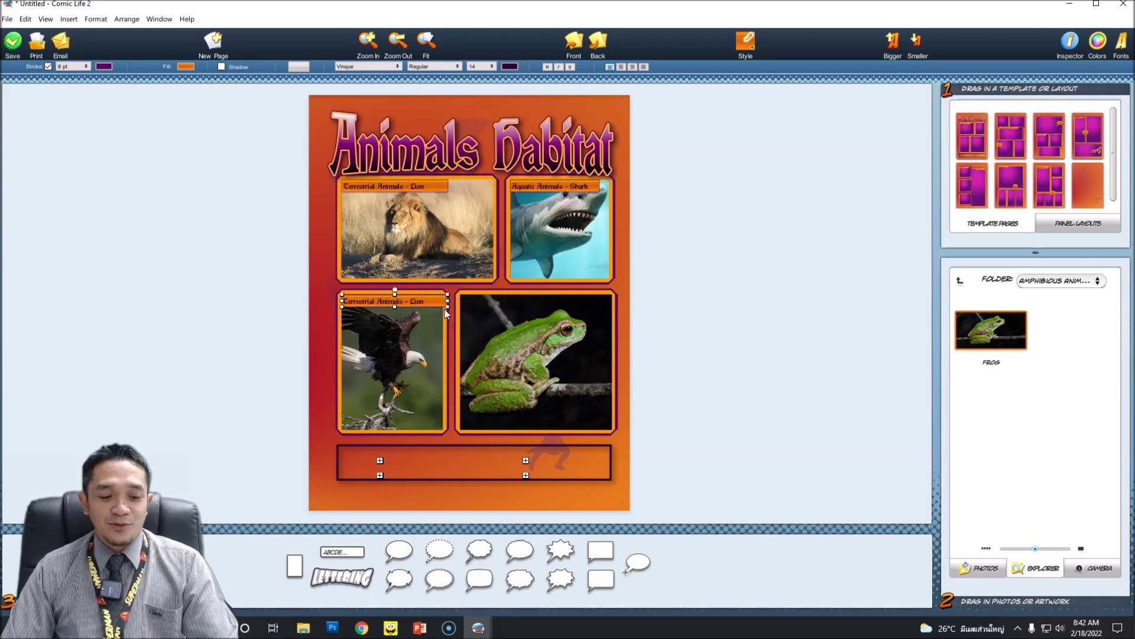
key(ctrl+v)
drag(433, 303, 543, 307)
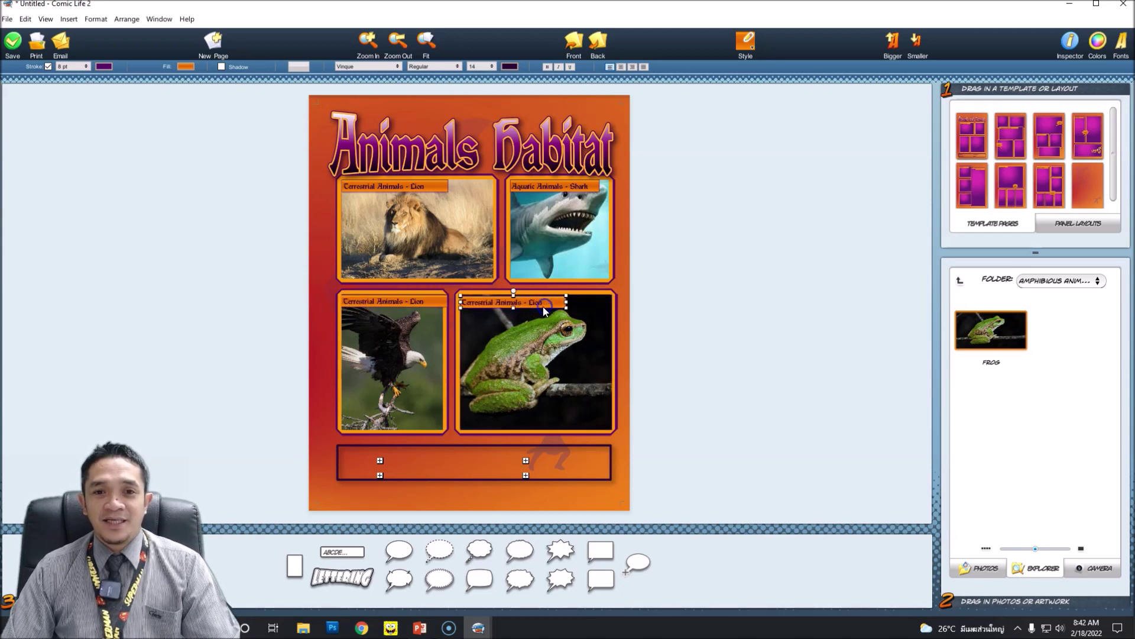
Change the frog panel's caption to "Amphibious Animals - Frog"
double_click(495, 306)
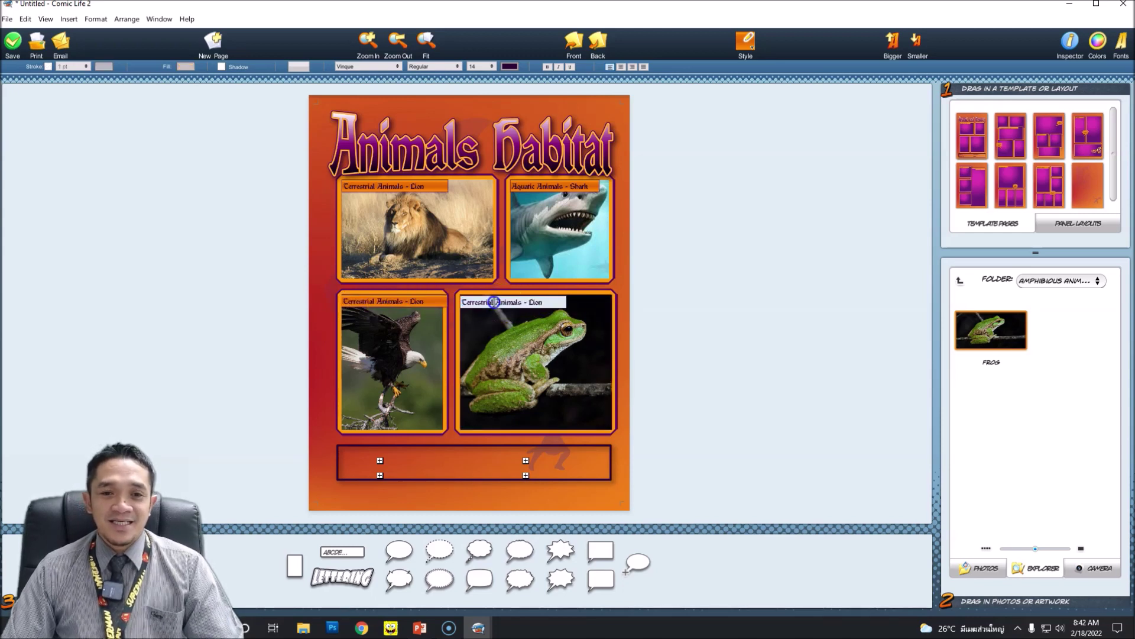
key(BackSpace)
key(BackSpace)
key(BackSpace)
key(BackSpace)
key(BackSpace)
key(BackSpace)
key(BackSpace)
key(BackSpace)
key(BackSpace)
key(BackSpace)
key(BackSpace)
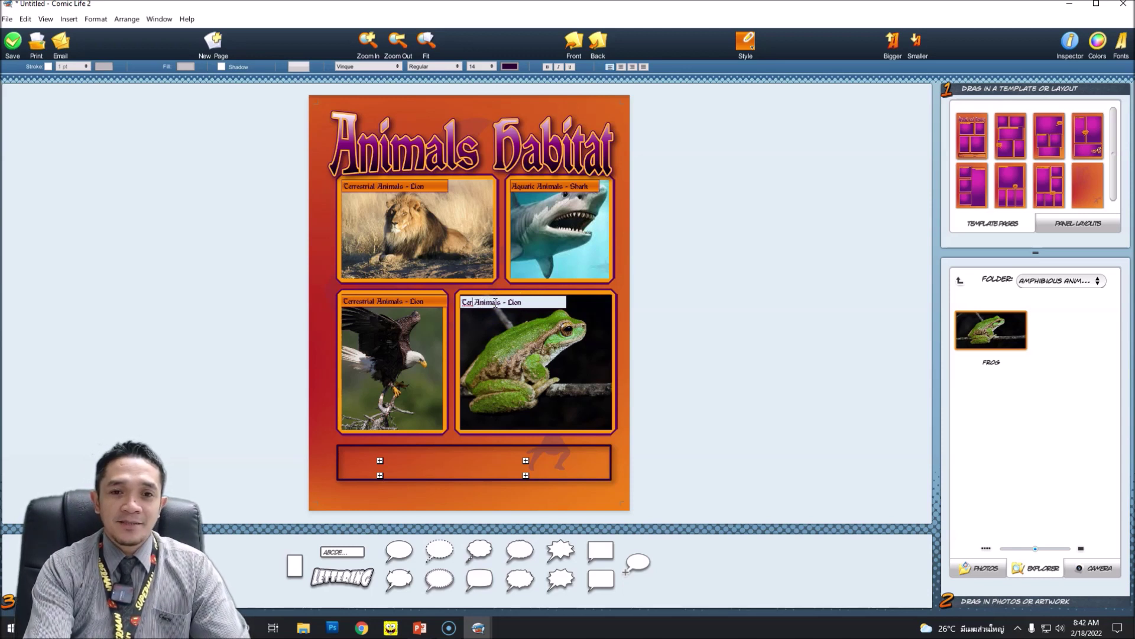
text(Amph)
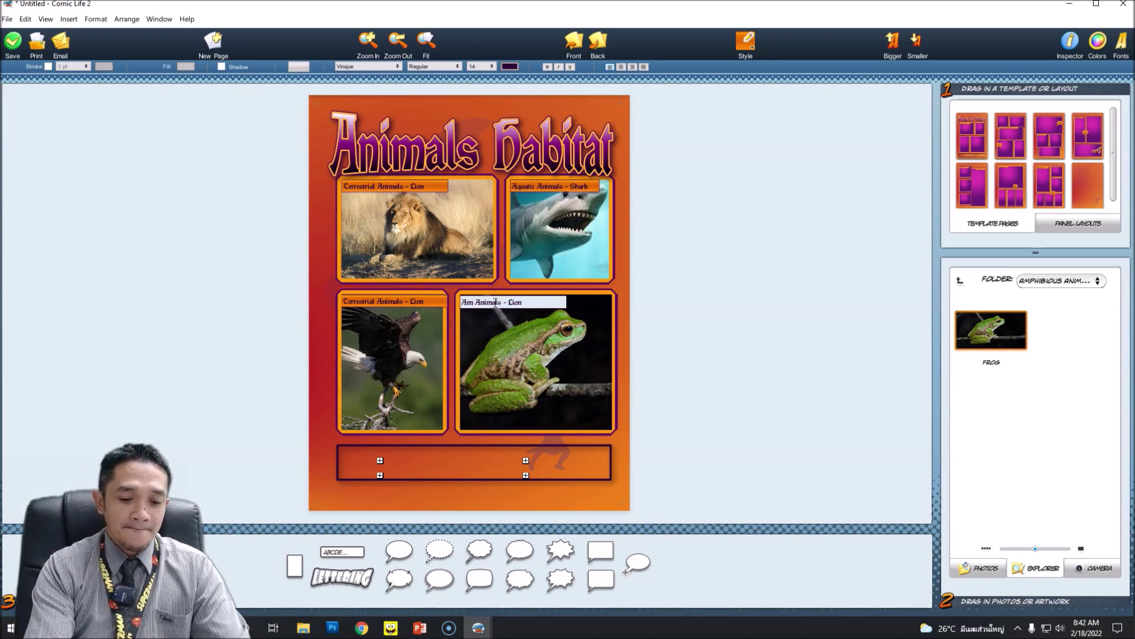
text(ibious)
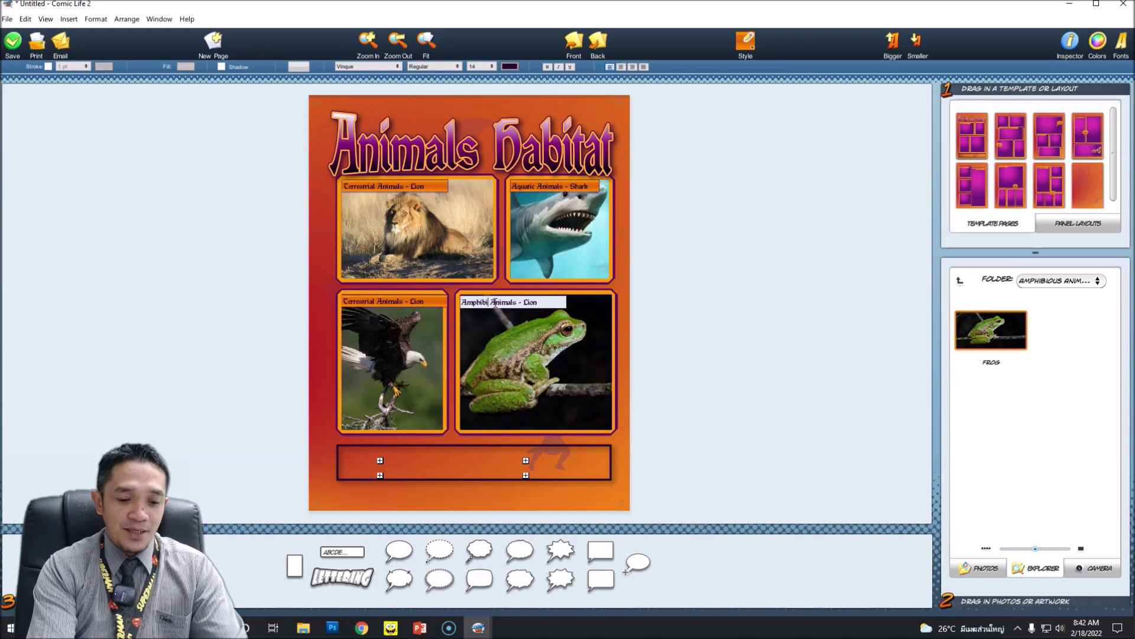
double_click(541, 303)
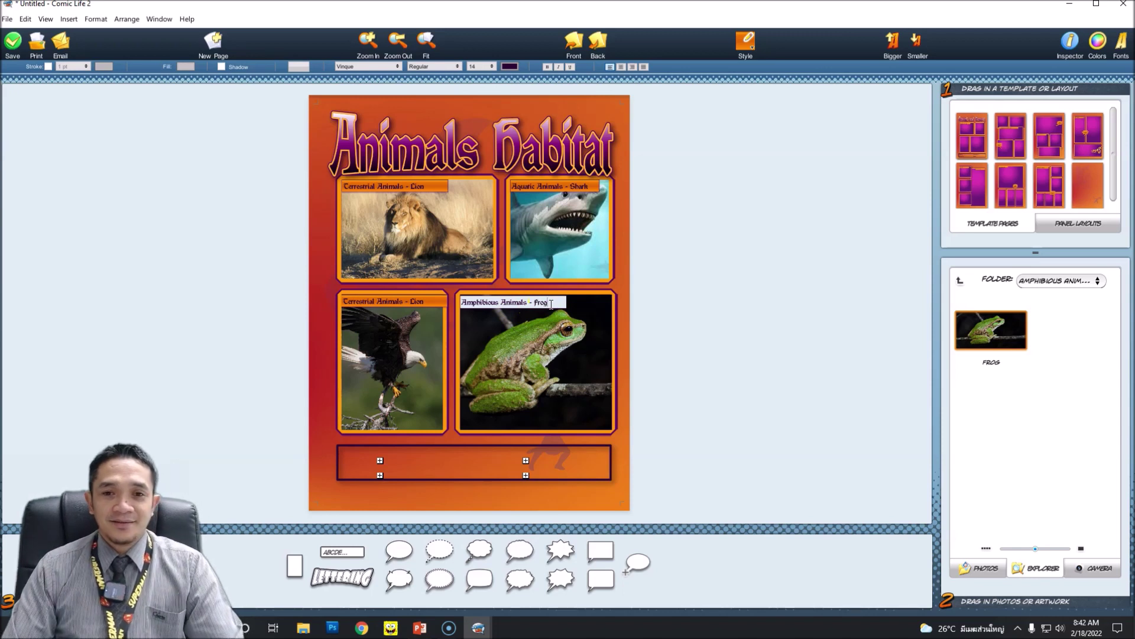
Replace "Terrestrial" with "Aerial" in the eagle panel's caption
click(405, 313)
double_click(376, 302)
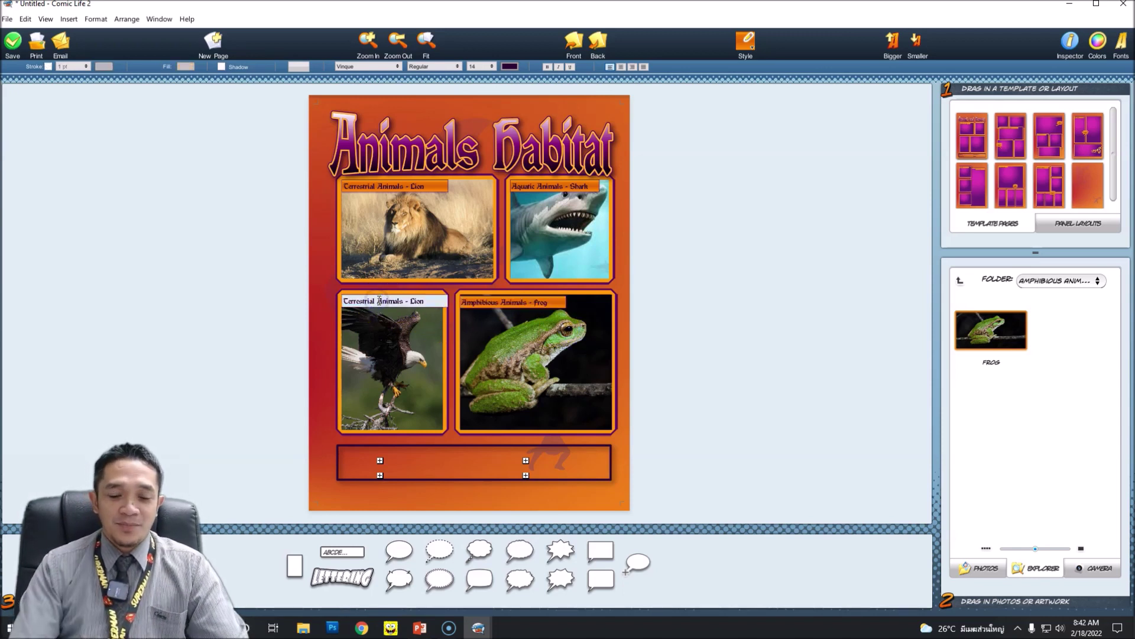
key(BackSpace)
key(BackSpace)
key(BackSpace)
key(BackSpace)
key(BackSpace)
key(BackSpace)
key(BackSpace)
key(BackSpace)
key(BackSpace)
key(BackSpace)
key(BackSpace)
key(BackSpace)
text(Aeria)
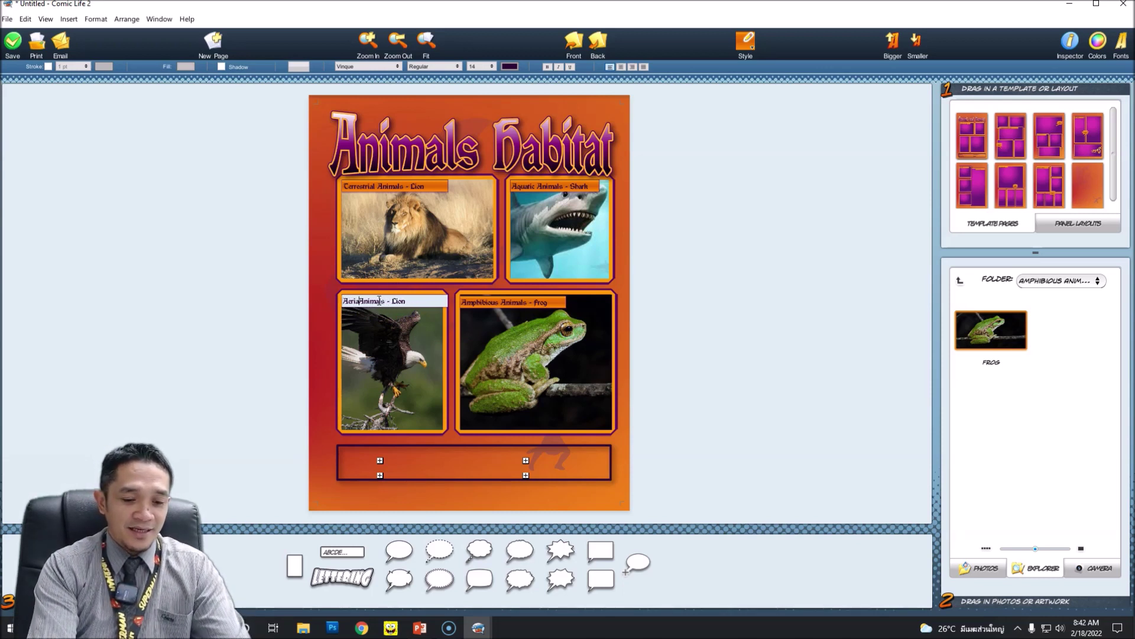
text(l)
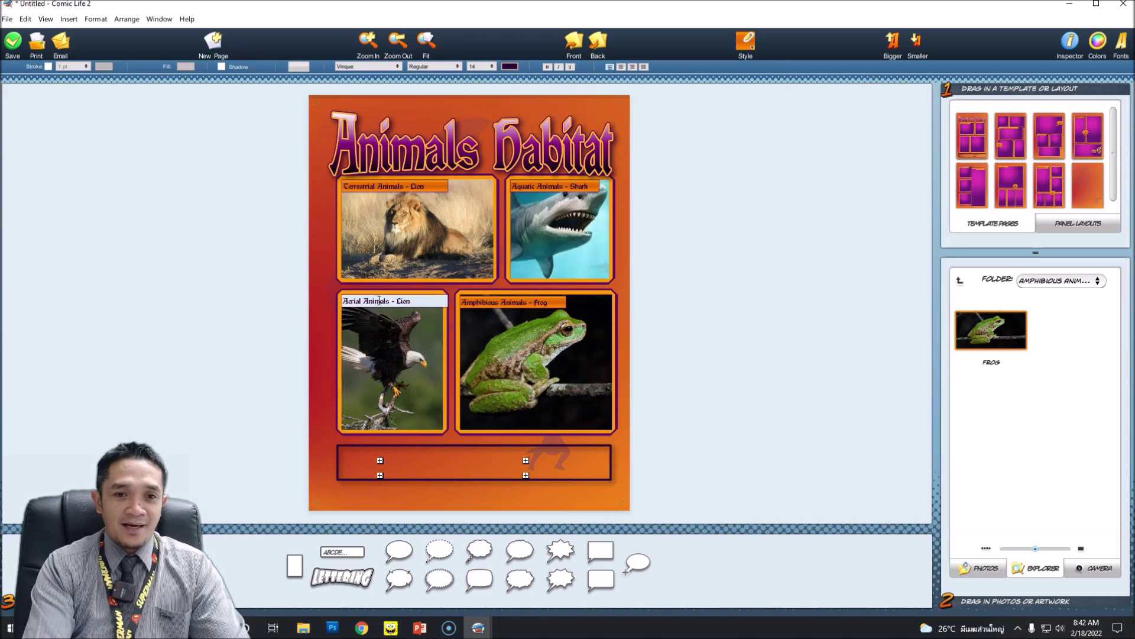
Replace "Lion" with "Eagle" at the end of the eagle panel's caption
click(412, 301)
key(BackSpace)
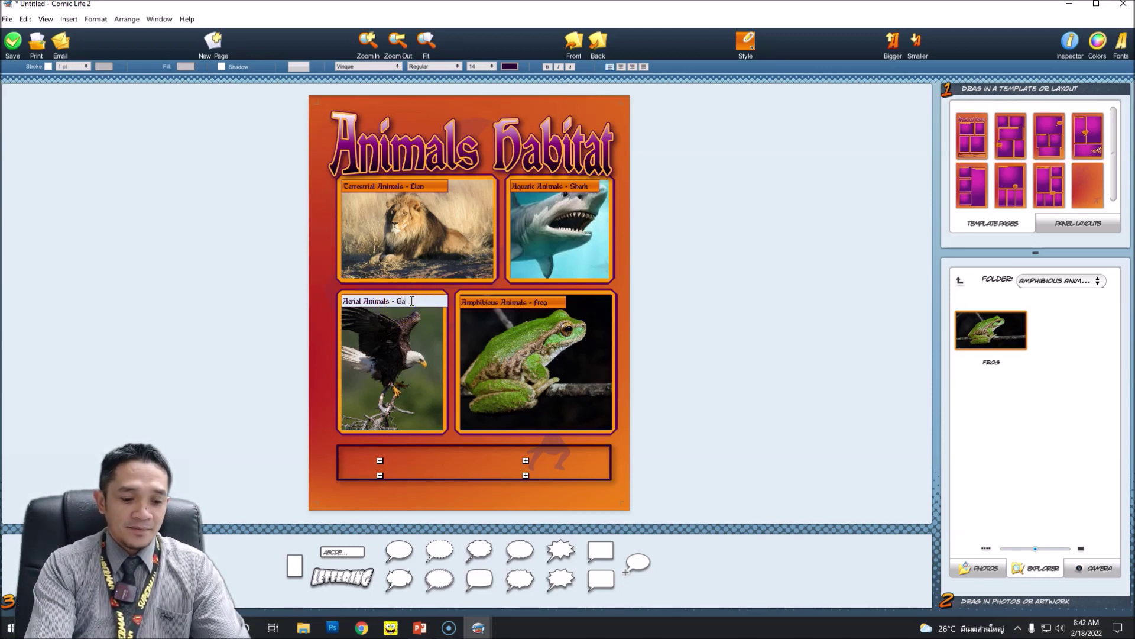
text(Eagle)
click(558, 293)
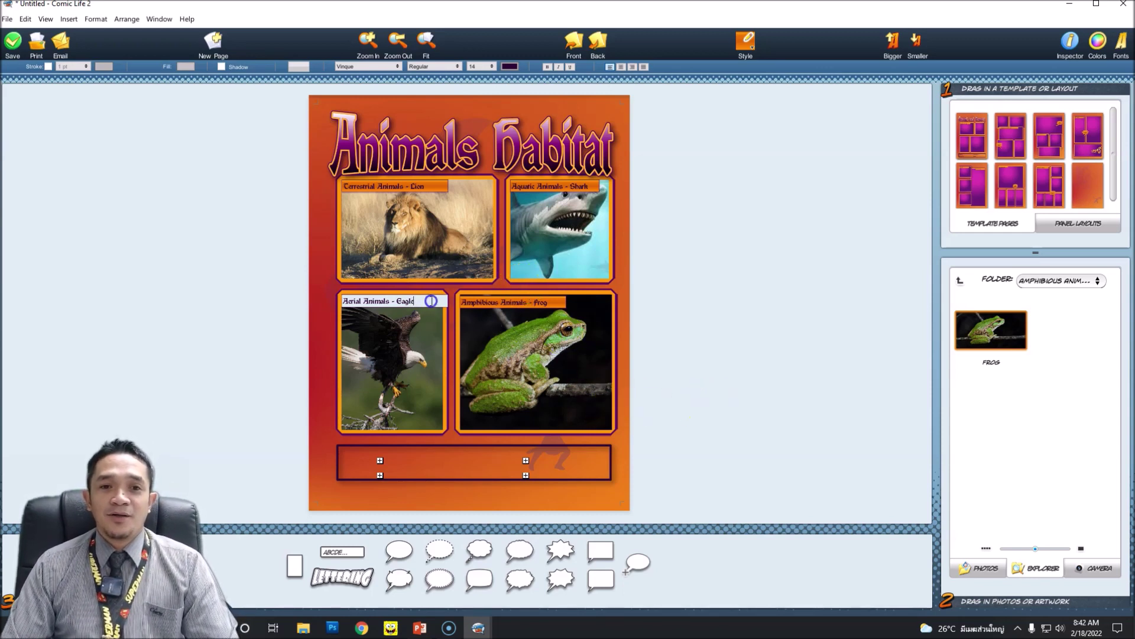
Narrow the eagle panel's caption box to fit its text and nudge the frog panel's caption slightly up
click(421, 347)
click(426, 301)
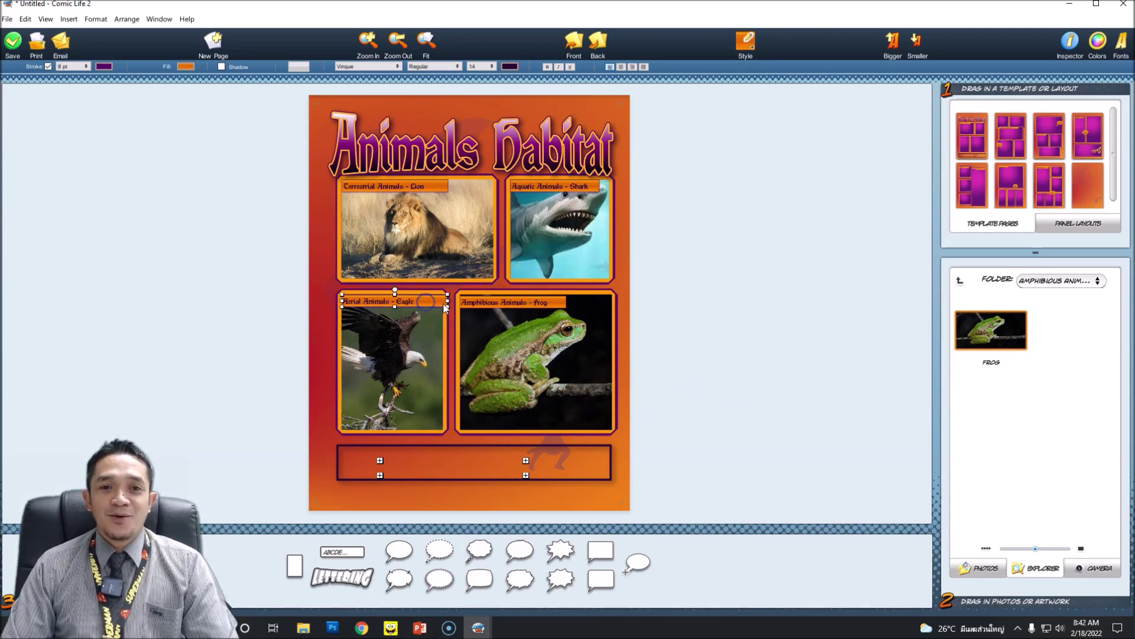
click(689, 374)
click(493, 308)
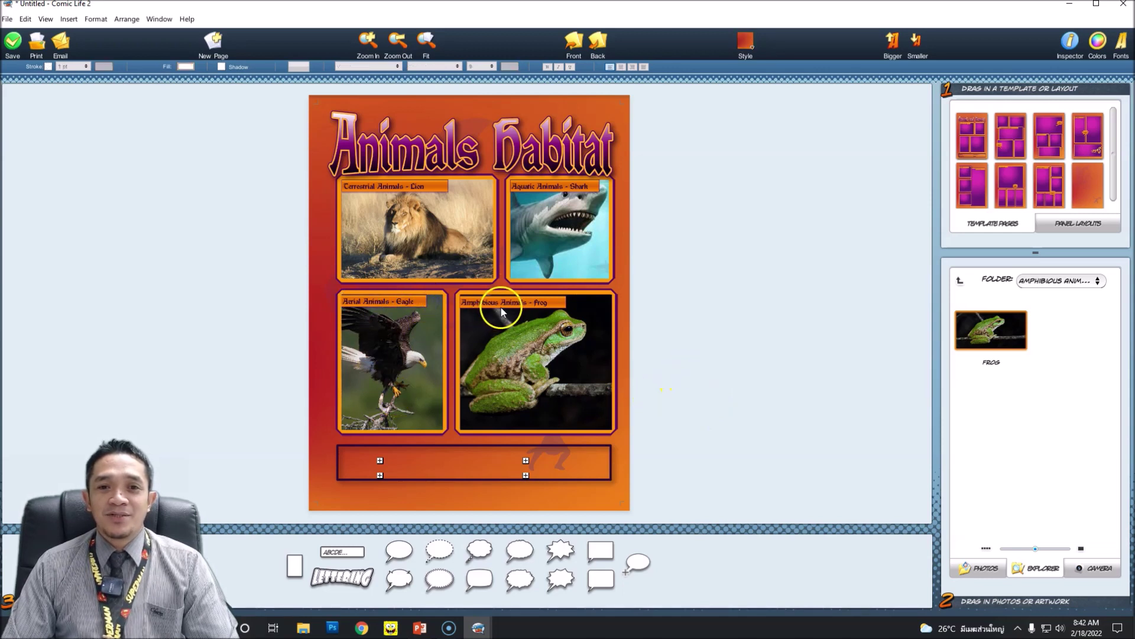
click(667, 329)
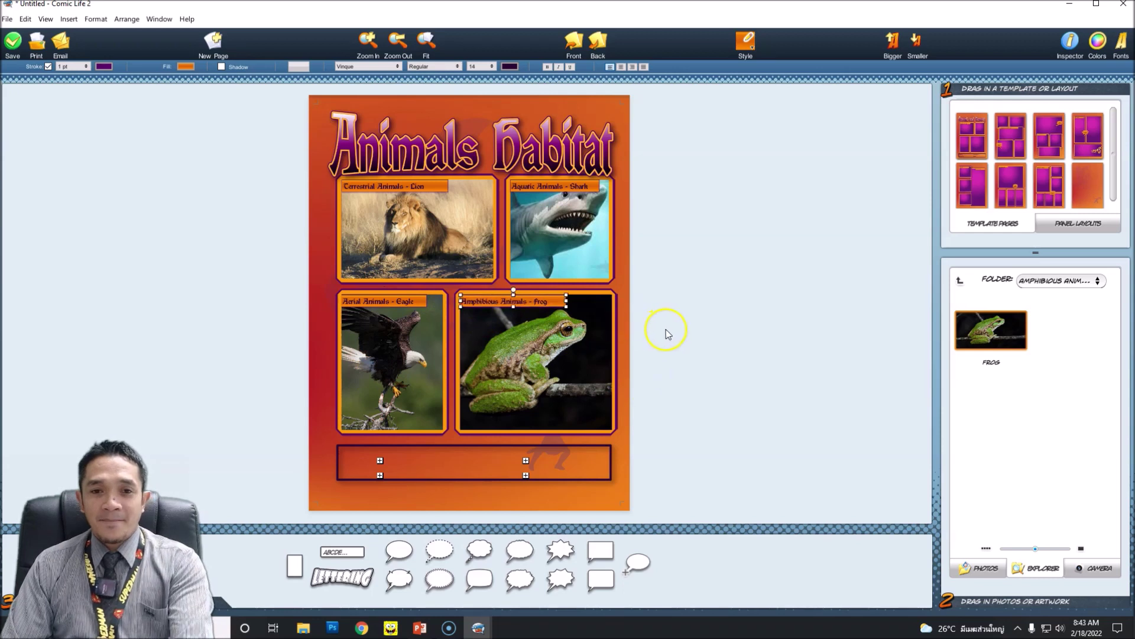
click(614, 329)
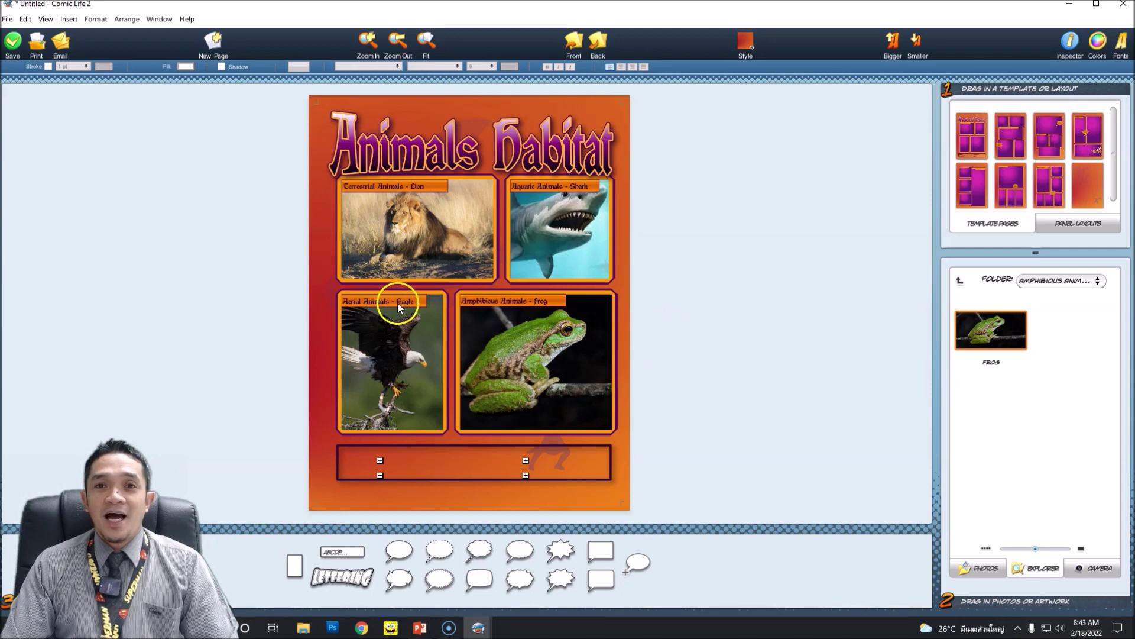
Center the text of the "Terrestrial Animals - Lion" caption within its box
click(388, 186)
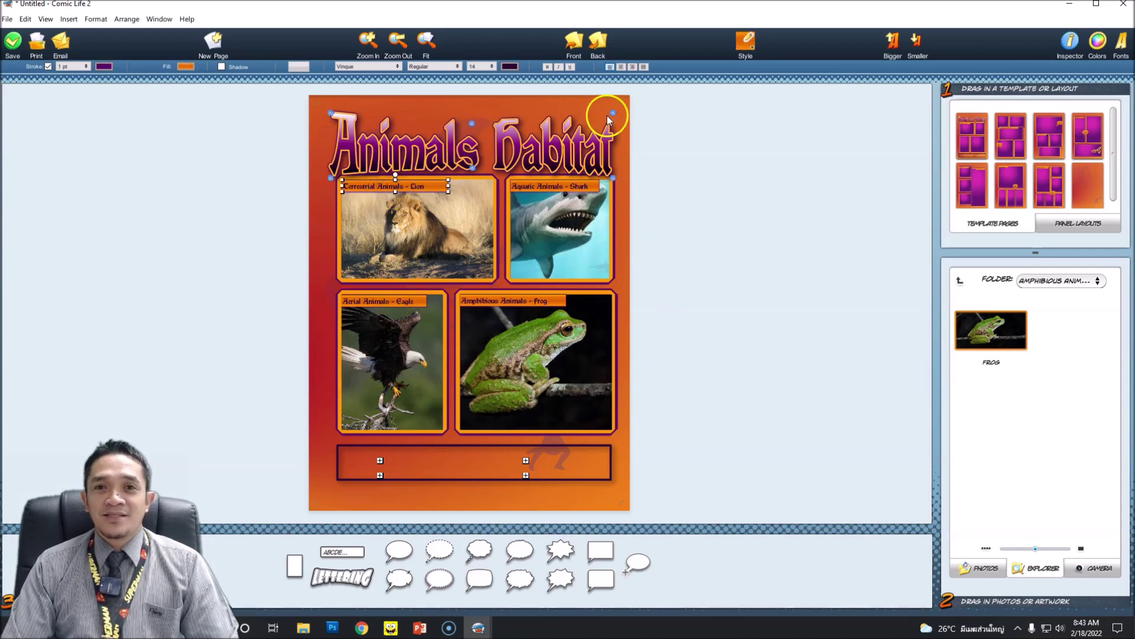
click(620, 68)
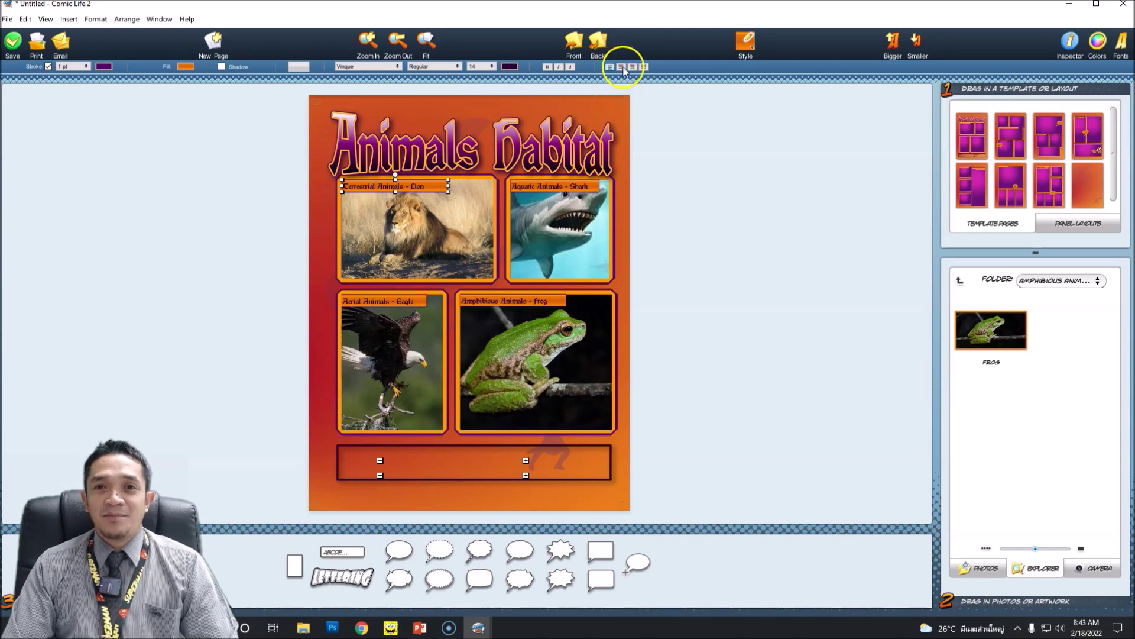
click(568, 188)
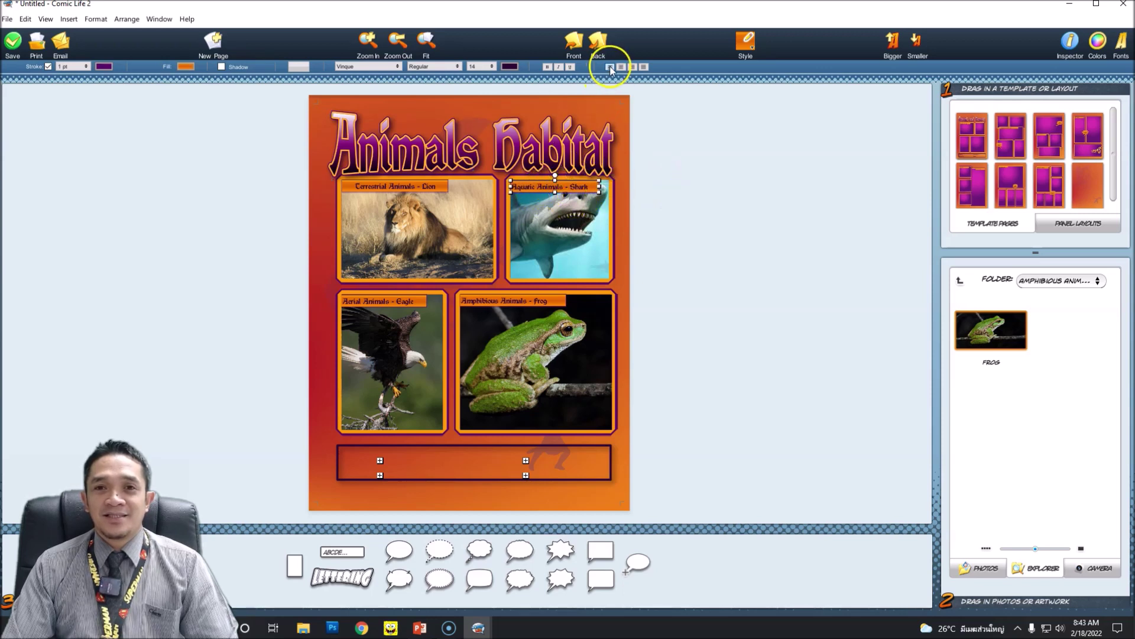
click(702, 286)
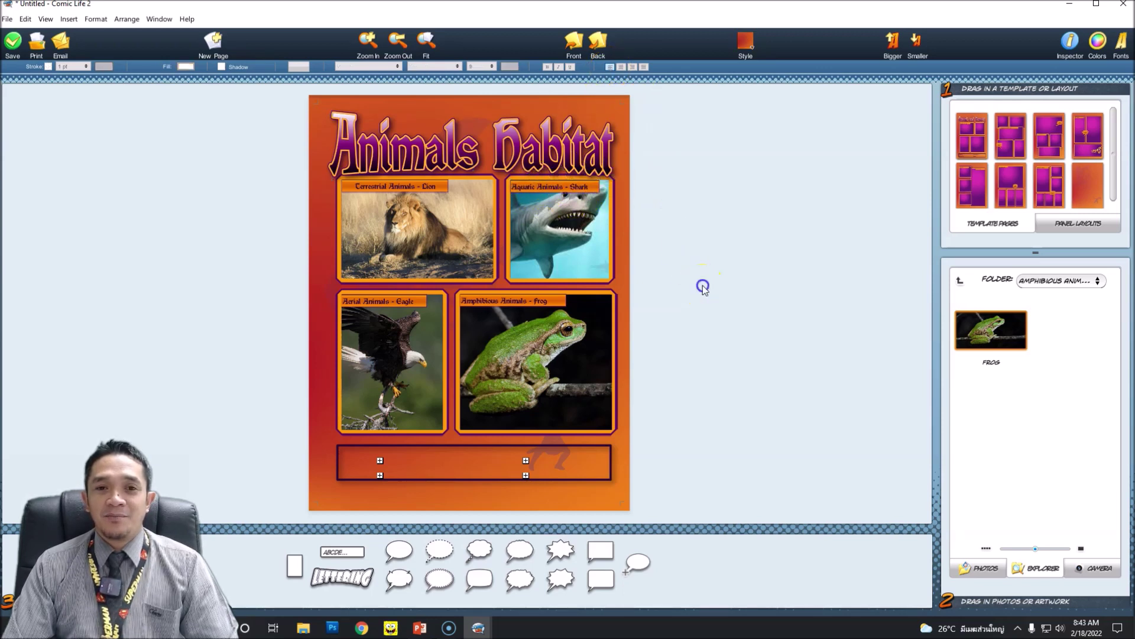
Delete the four stray empty text boxes inside the bottom panel
click(382, 460)
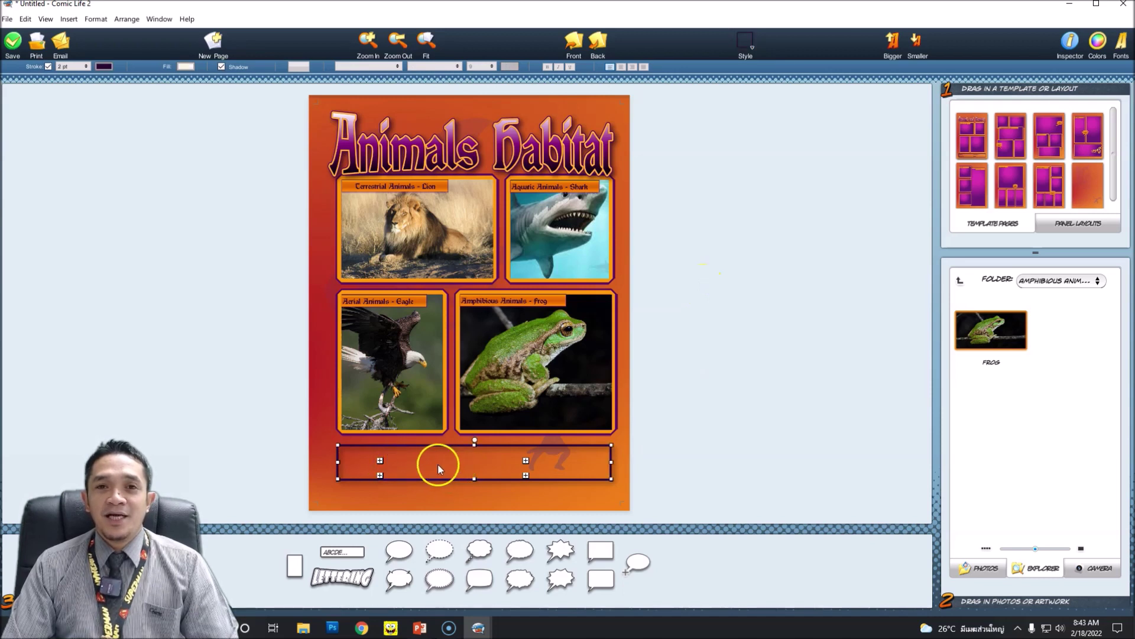
click(380, 459)
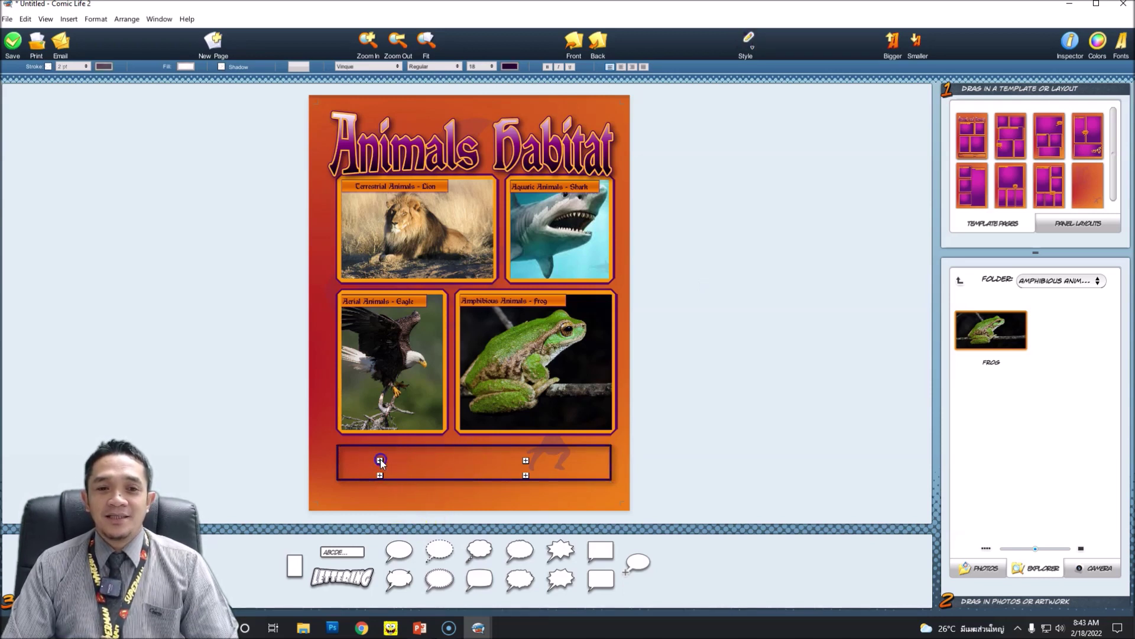
click(381, 475)
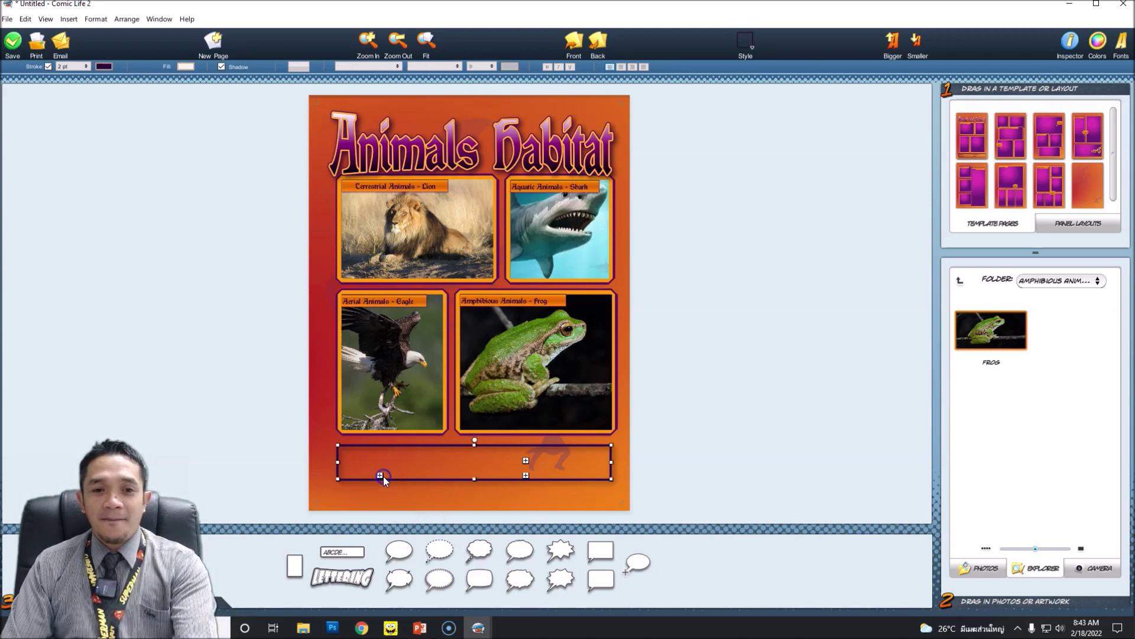
drag(379, 474, 527, 476)
click(526, 462)
key(ctrl+z)
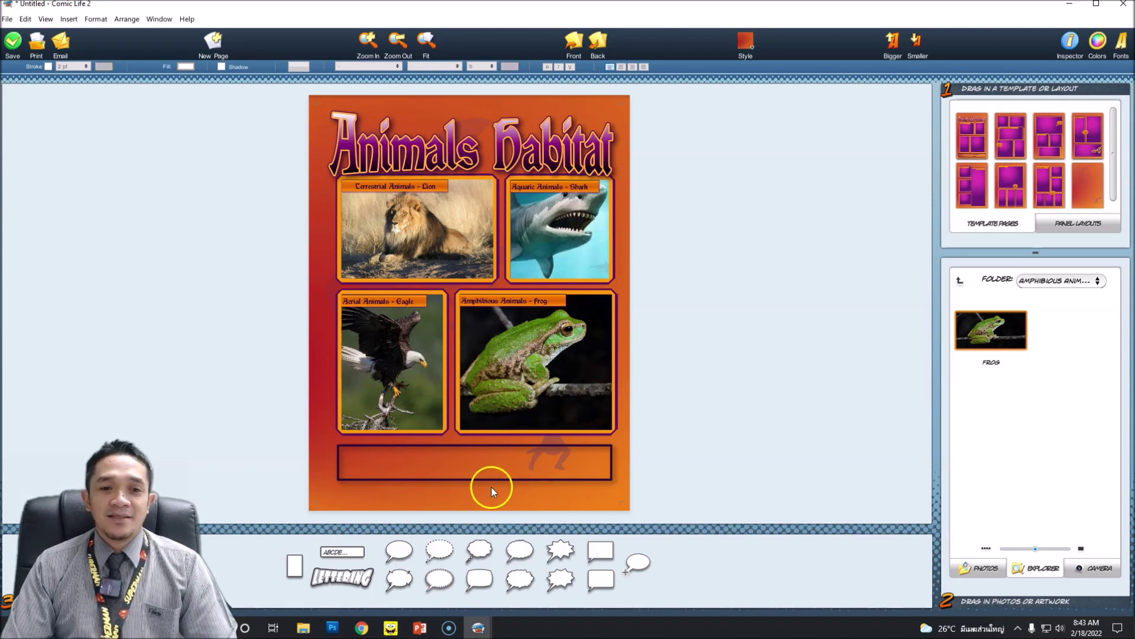
Add a new caption box at the left end of the bottom panel
click(347, 554)
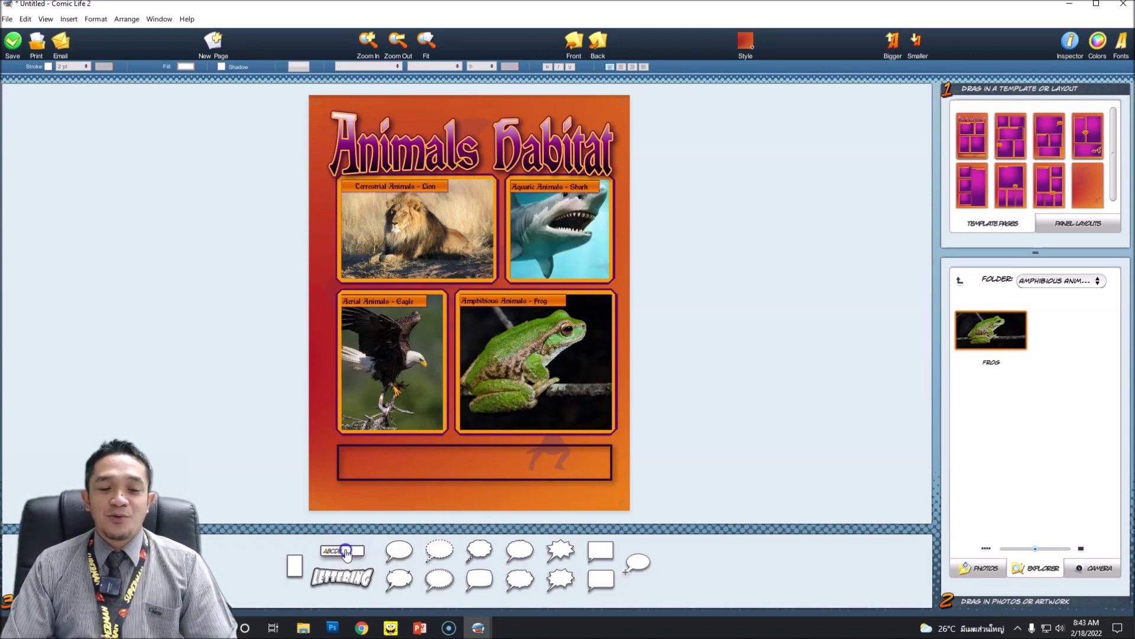
drag(347, 552, 350, 543)
drag(367, 463, 368, 460)
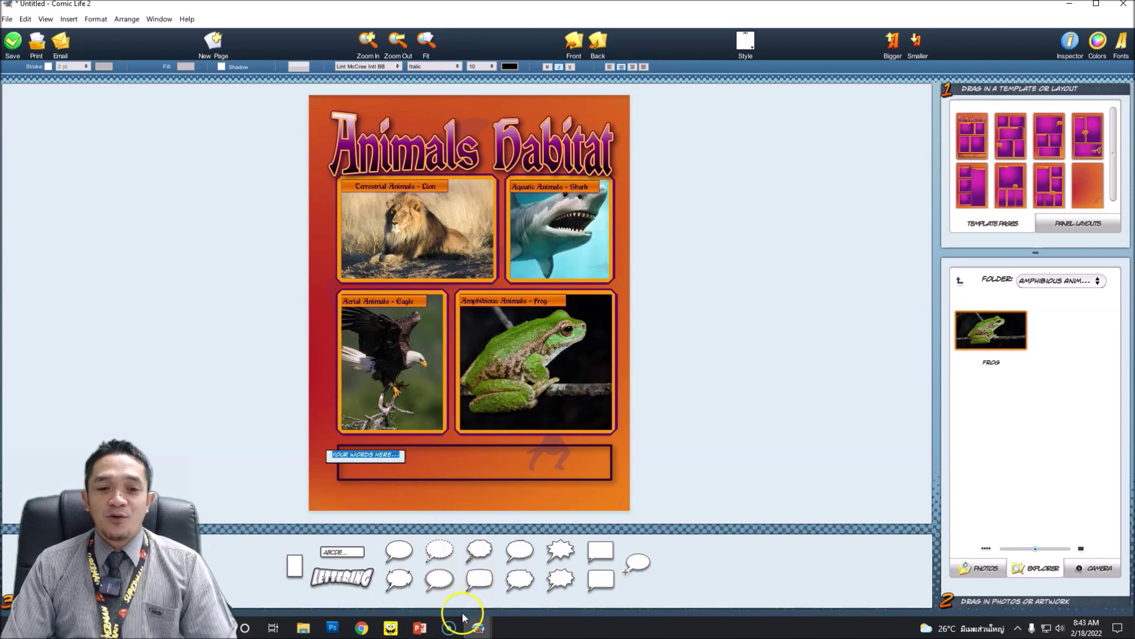
Switch to Chrome and search the web for "what is animal habitat"
click(362, 628)
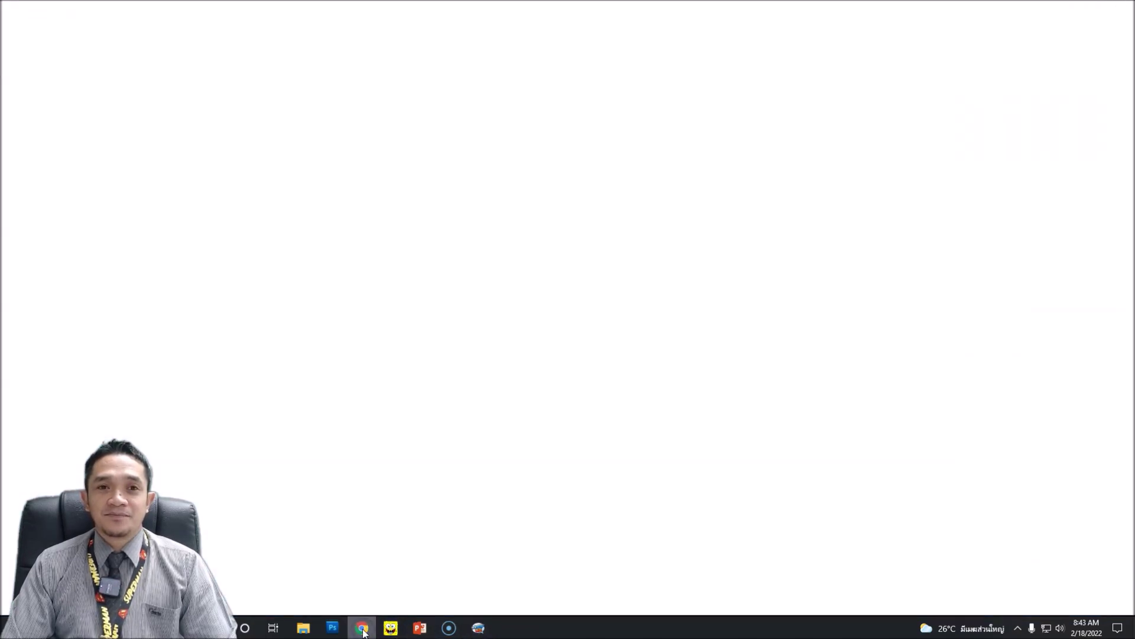
text(what)
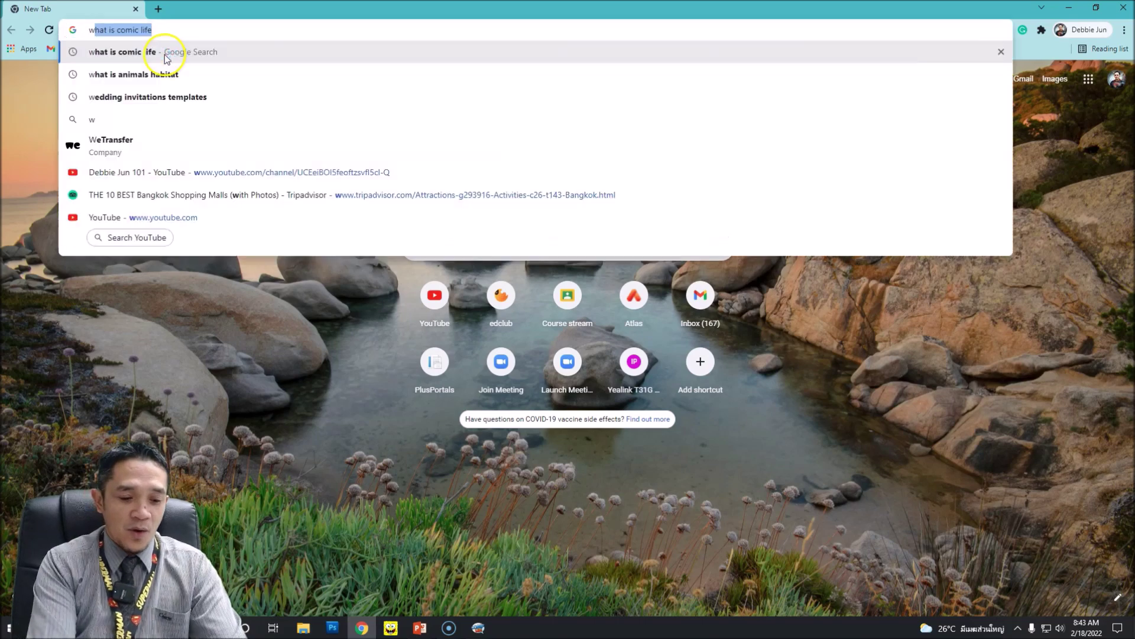
text( is animal hab)
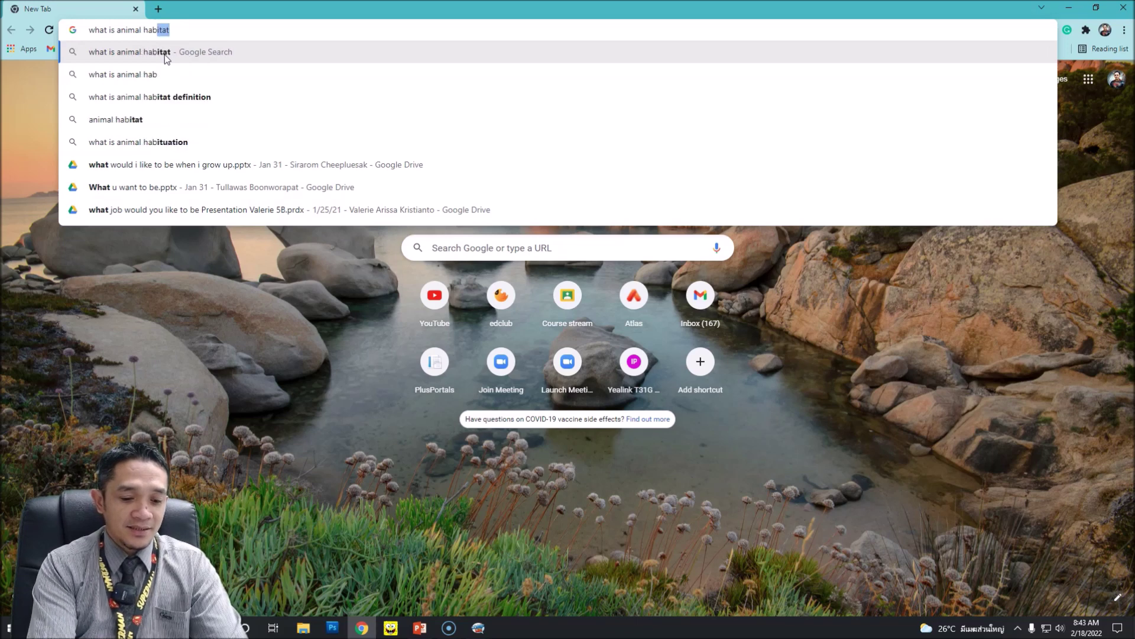
text(itat)
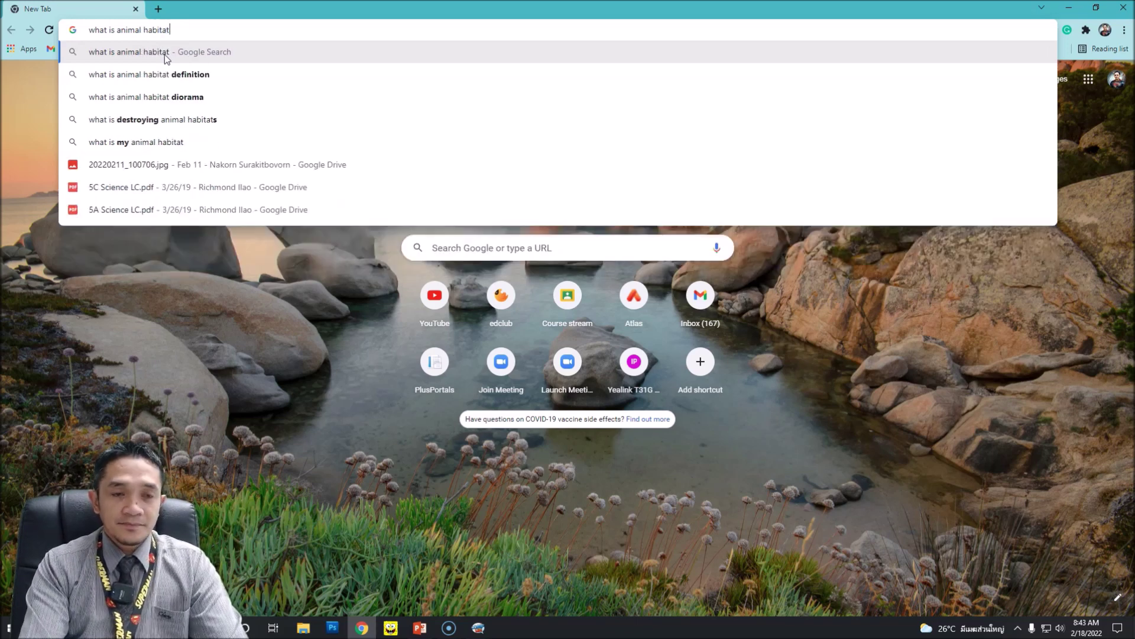
key(Return)
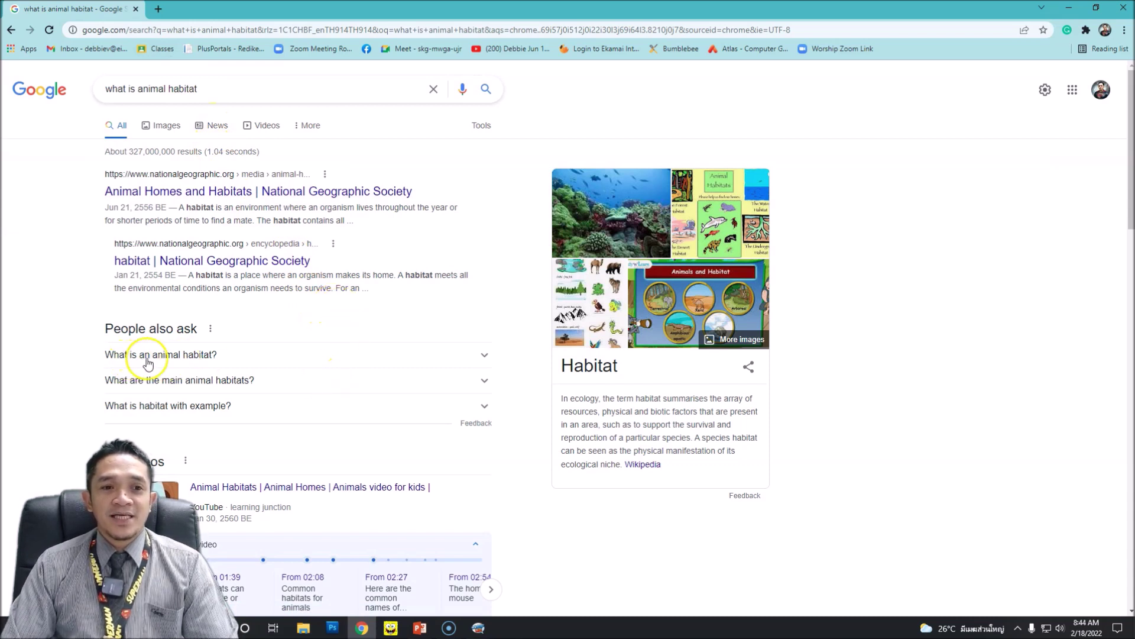
Expand the "What is an animal habitat?" question and copy its whole answer paragraph
click(485, 358)
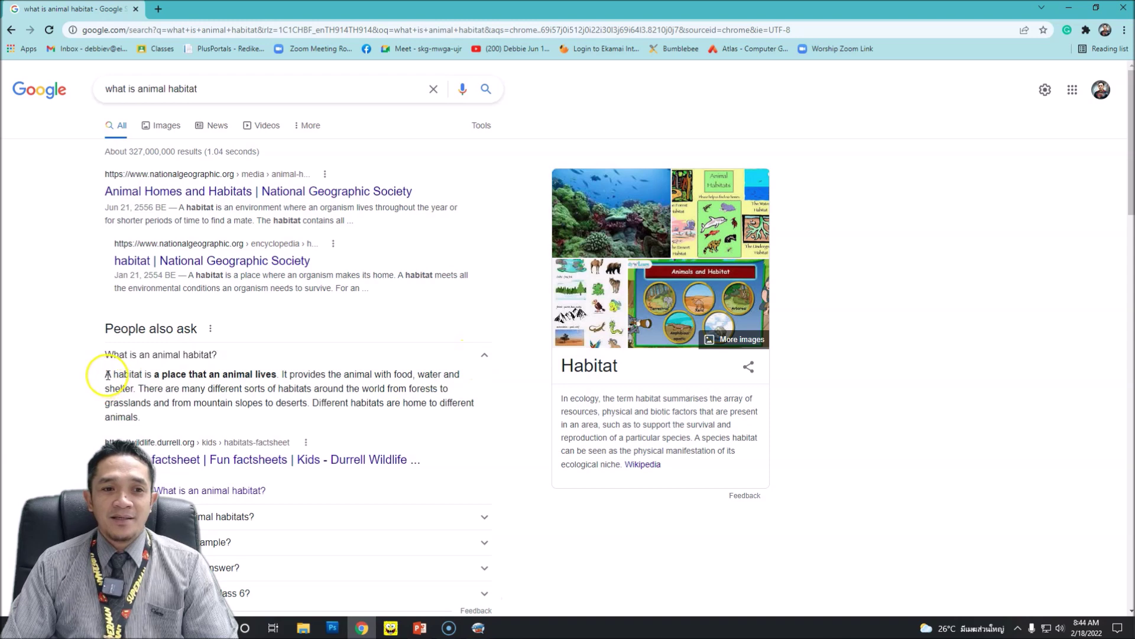
drag(108, 375, 148, 418)
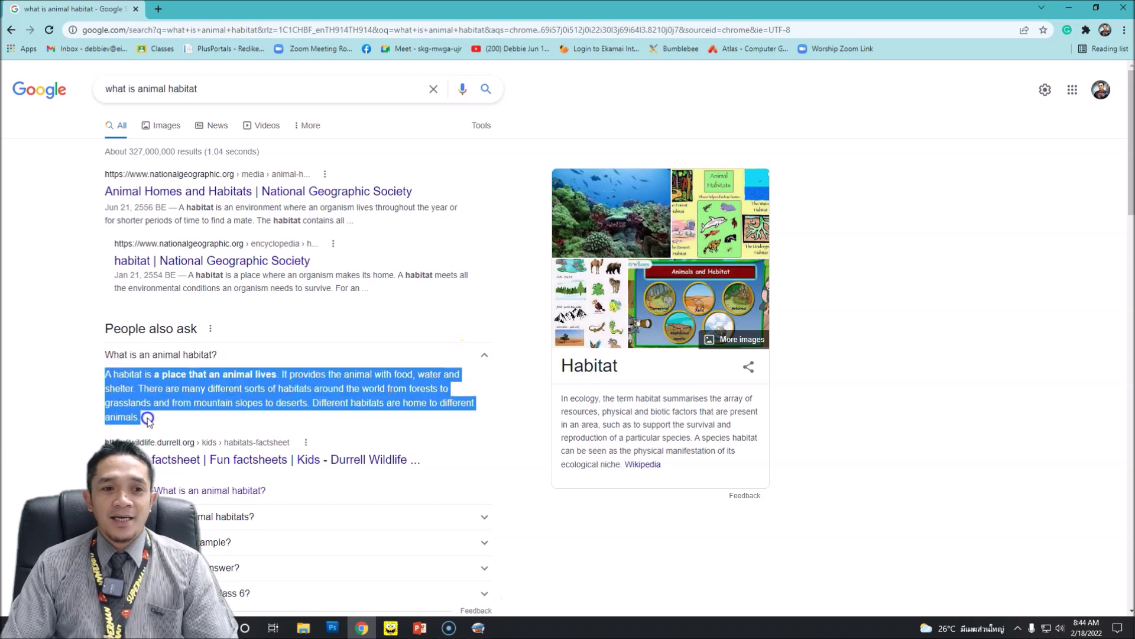
right_click(225, 380)
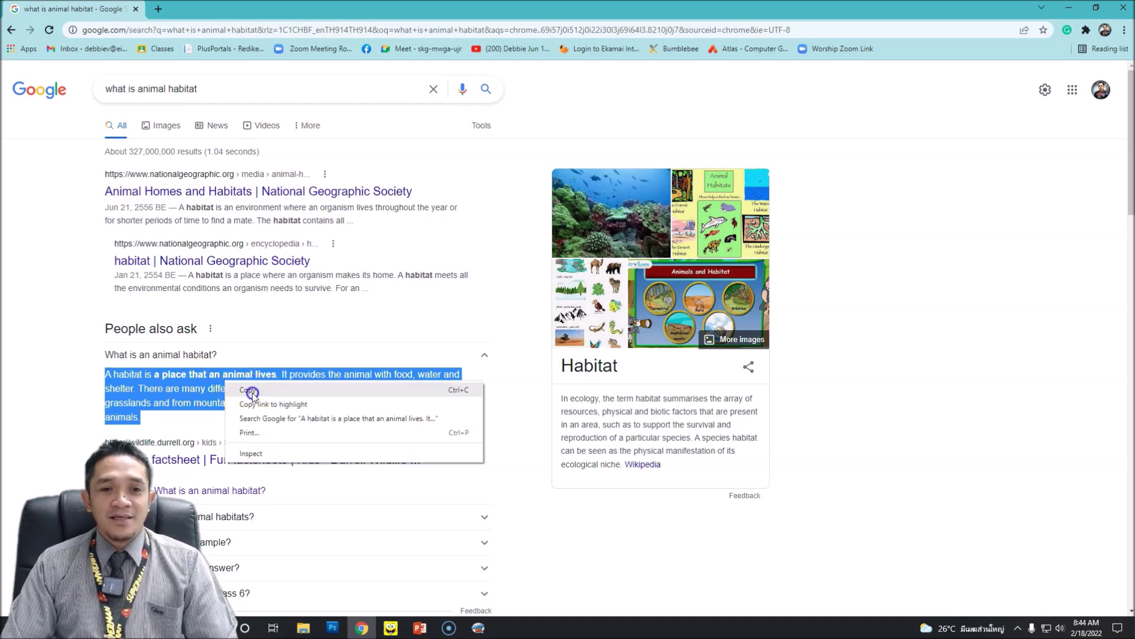
click(251, 390)
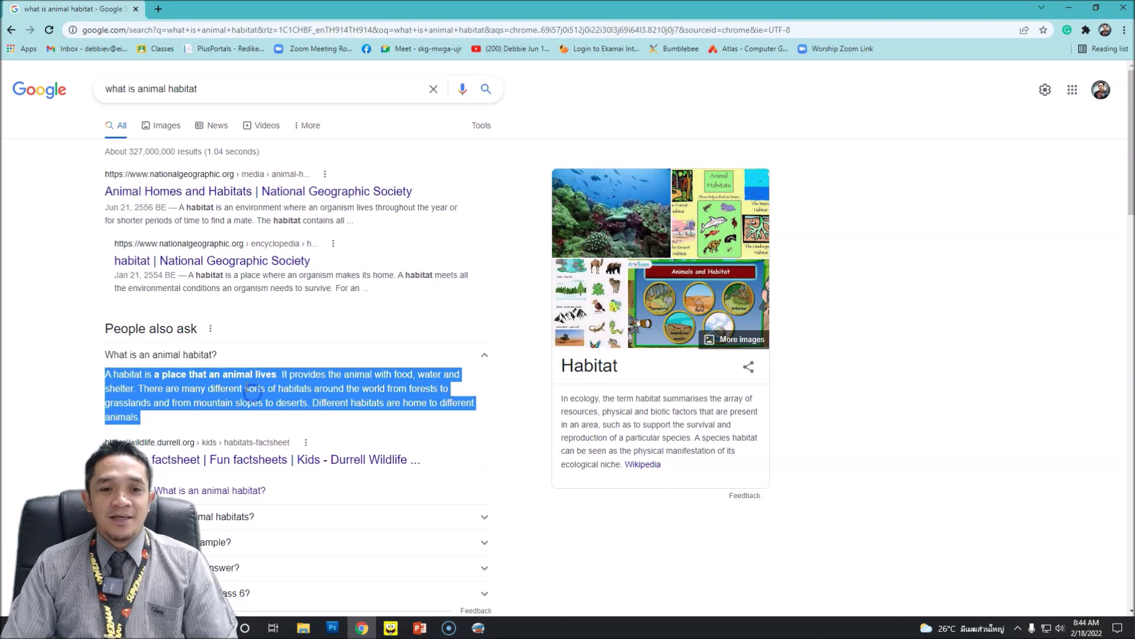
Return to Comic Life 2 and replace the new caption's placeholder text with the copied habitat definition
click(479, 630)
click(532, 595)
double_click(333, 457)
right_click(333, 457)
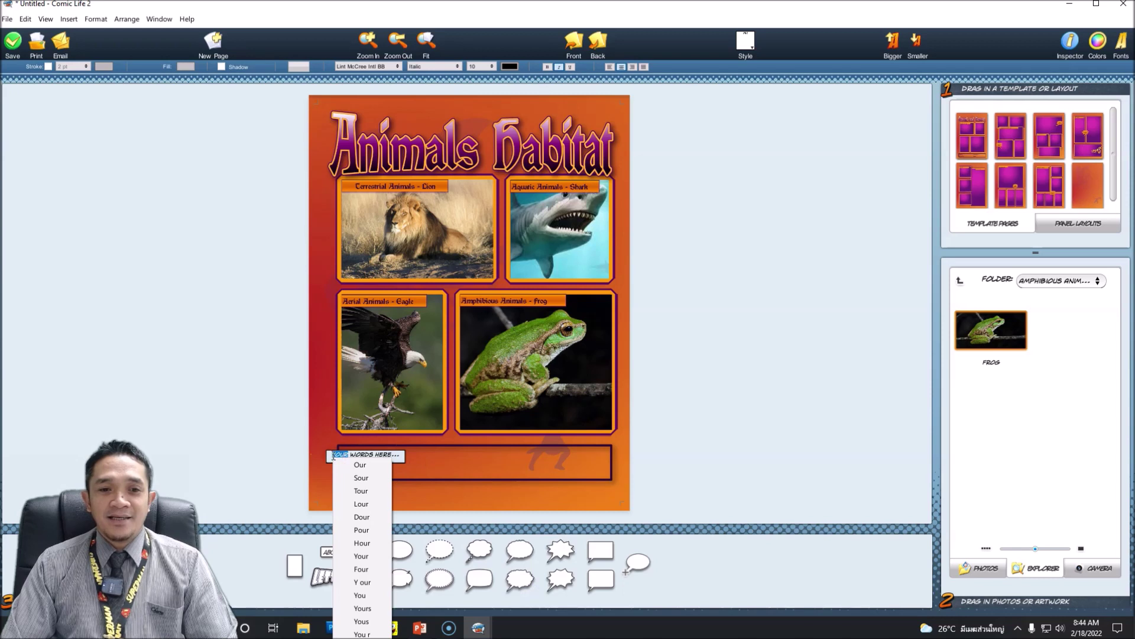
click(332, 456)
drag(333, 456, 391, 457)
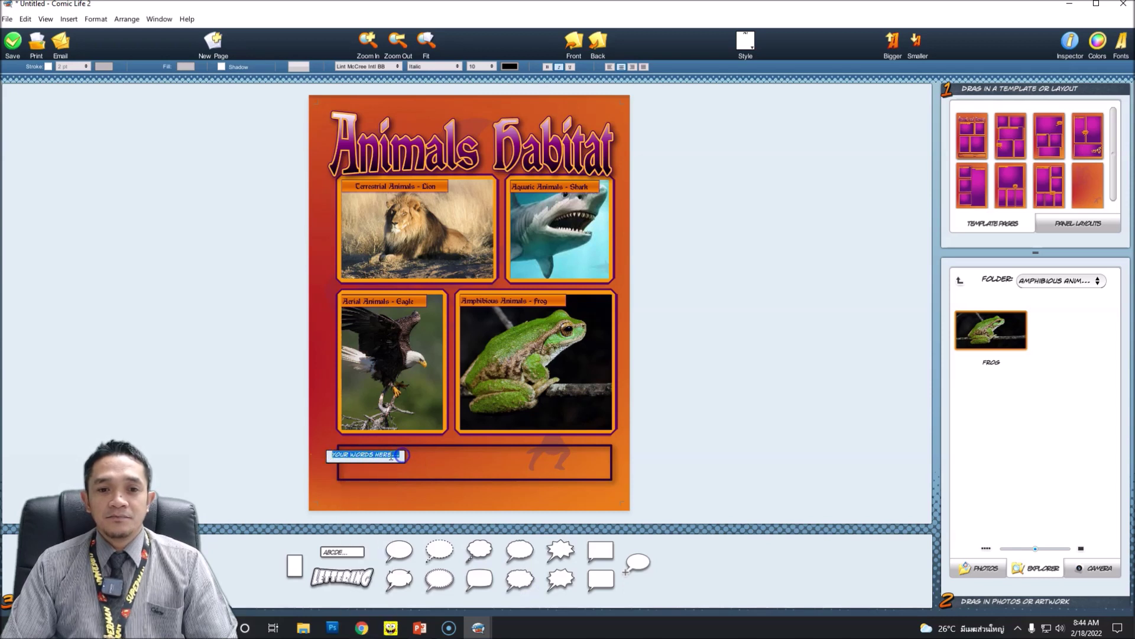
right_click(391, 457)
click(398, 455)
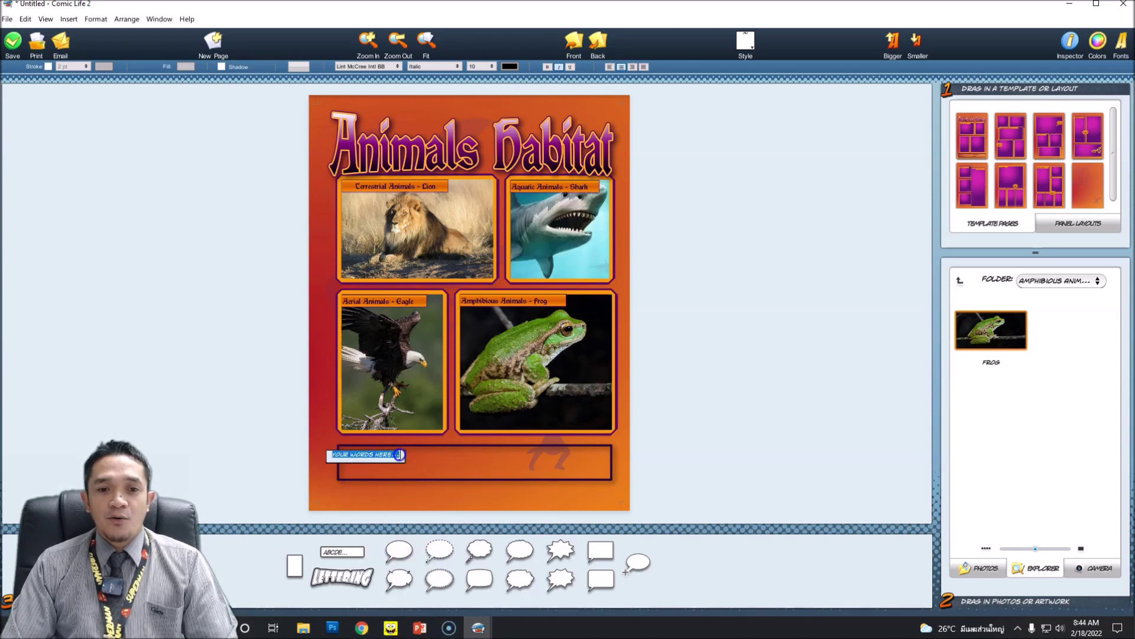
key(ctrl+v)
click(418, 460)
click(353, 371)
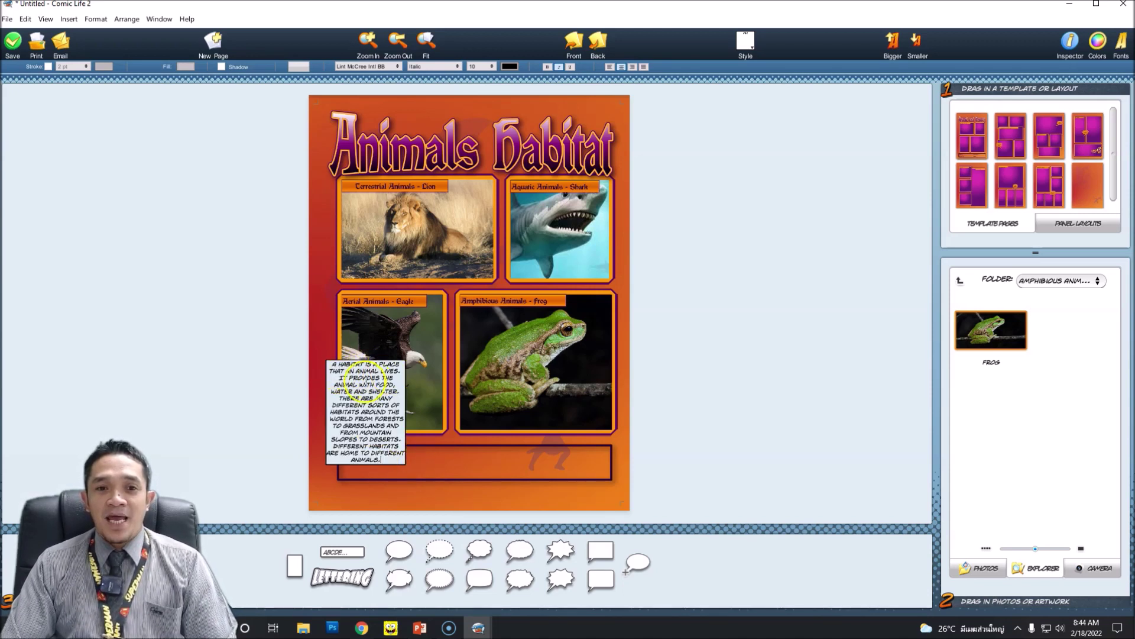
Resize and move the habitat definition caption to fit inside the bottom panel, and apply the orange caption style
click(395, 468)
click(381, 432)
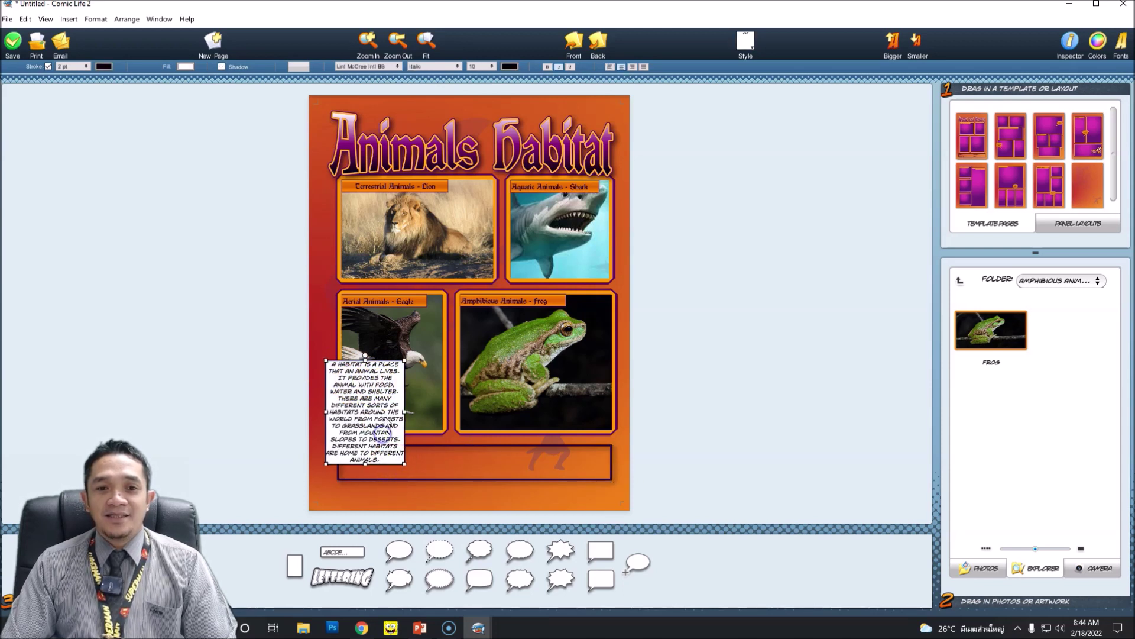
drag(404, 412, 565, 417)
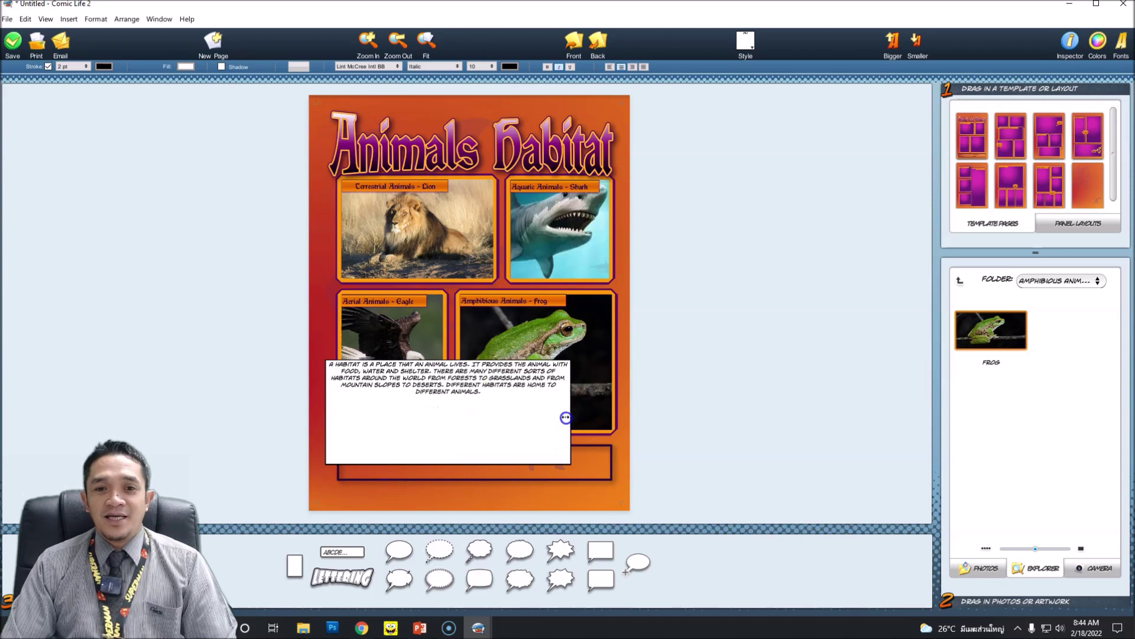
drag(449, 361, 498, 476)
drag(586, 463, 610, 462)
drag(475, 441, 476, 476)
drag(609, 462, 605, 463)
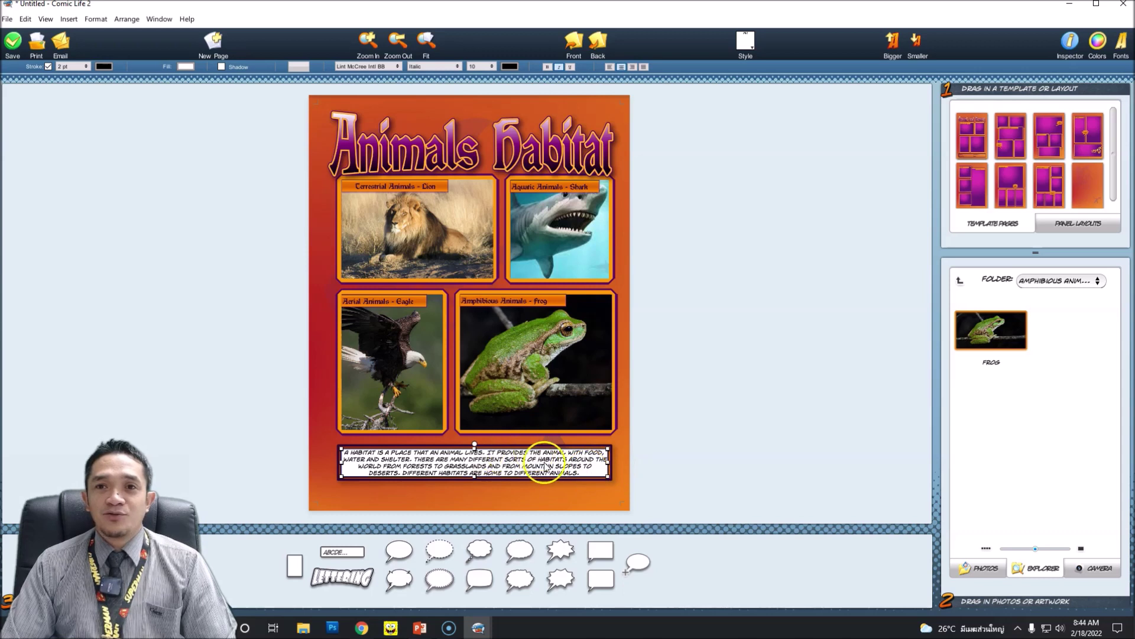
click(748, 46)
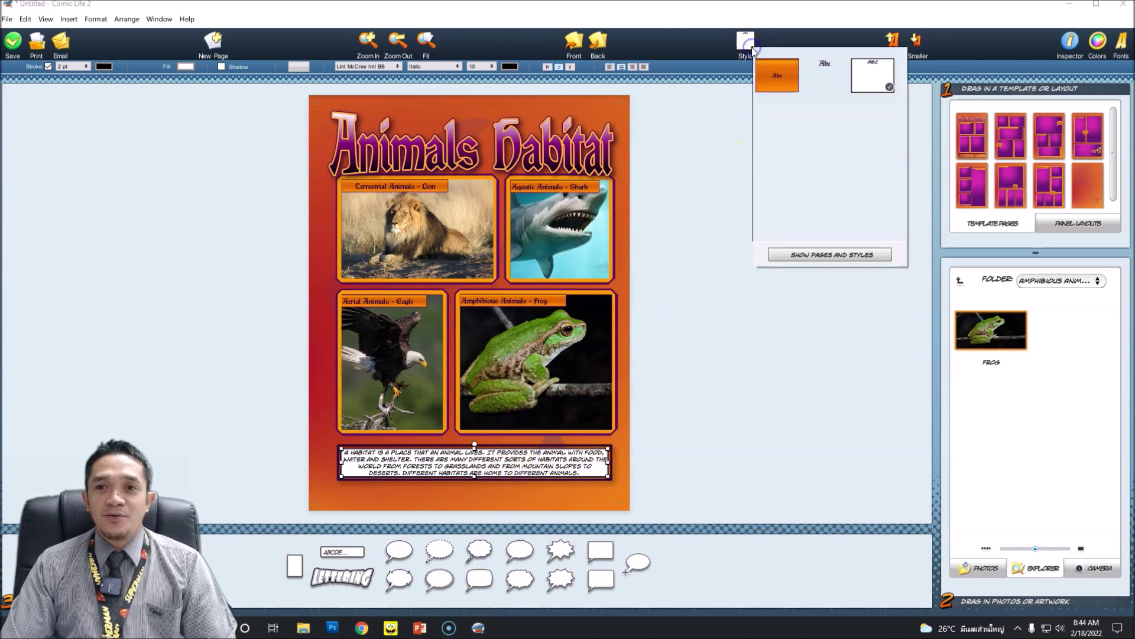
click(781, 89)
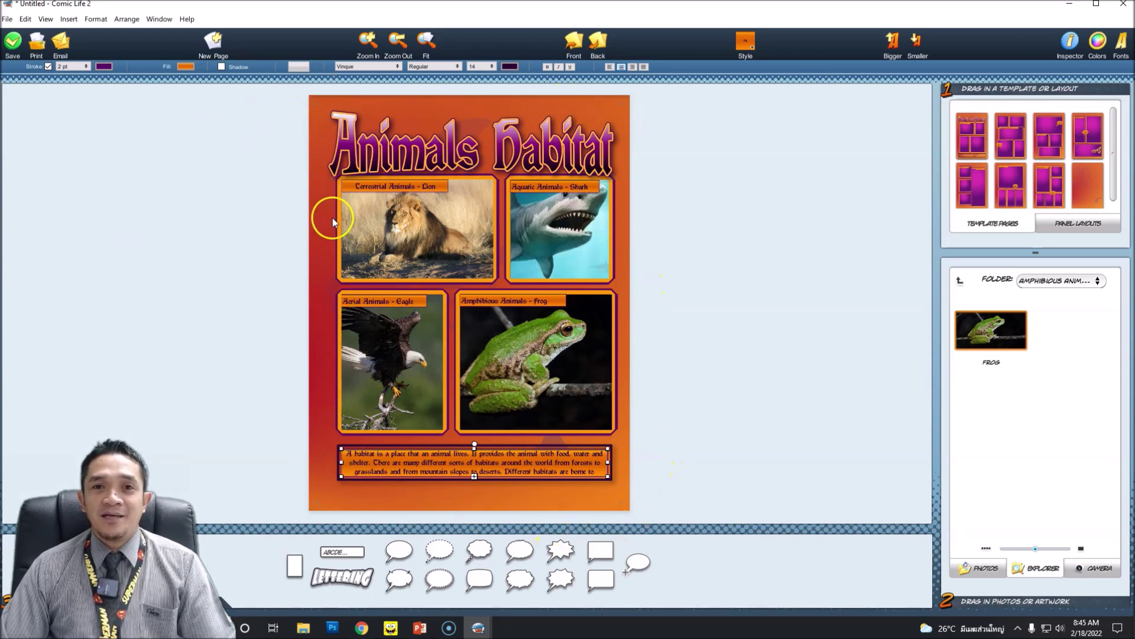
Export all pages as JPEG images at 300 dpi to the Desktop under the name "Animals Habitat"
click(7, 19)
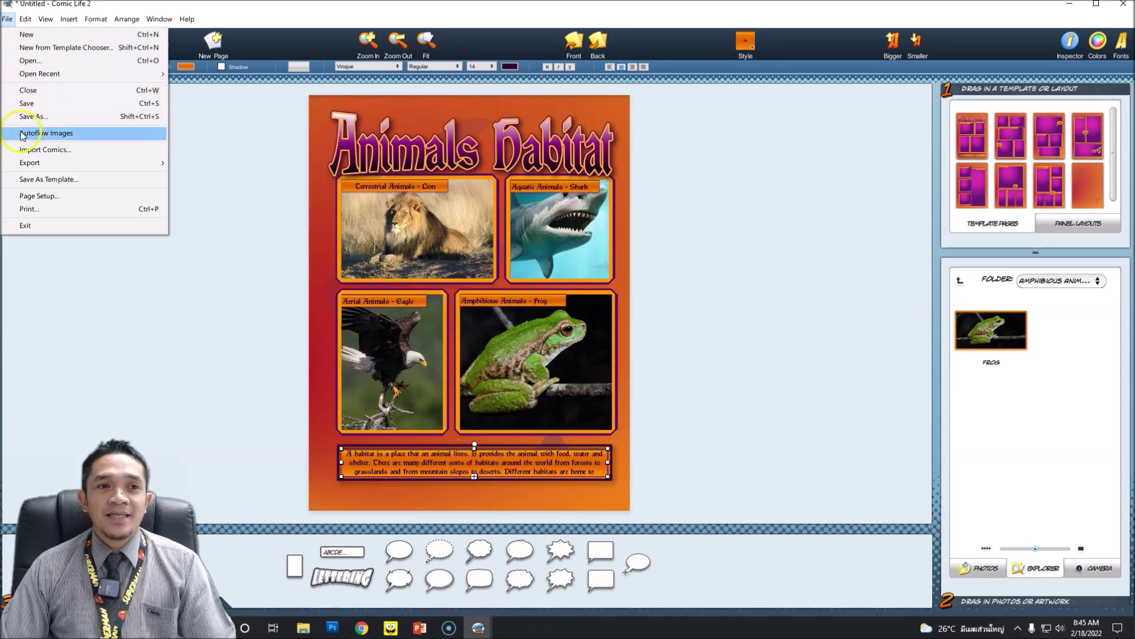
click(34, 164)
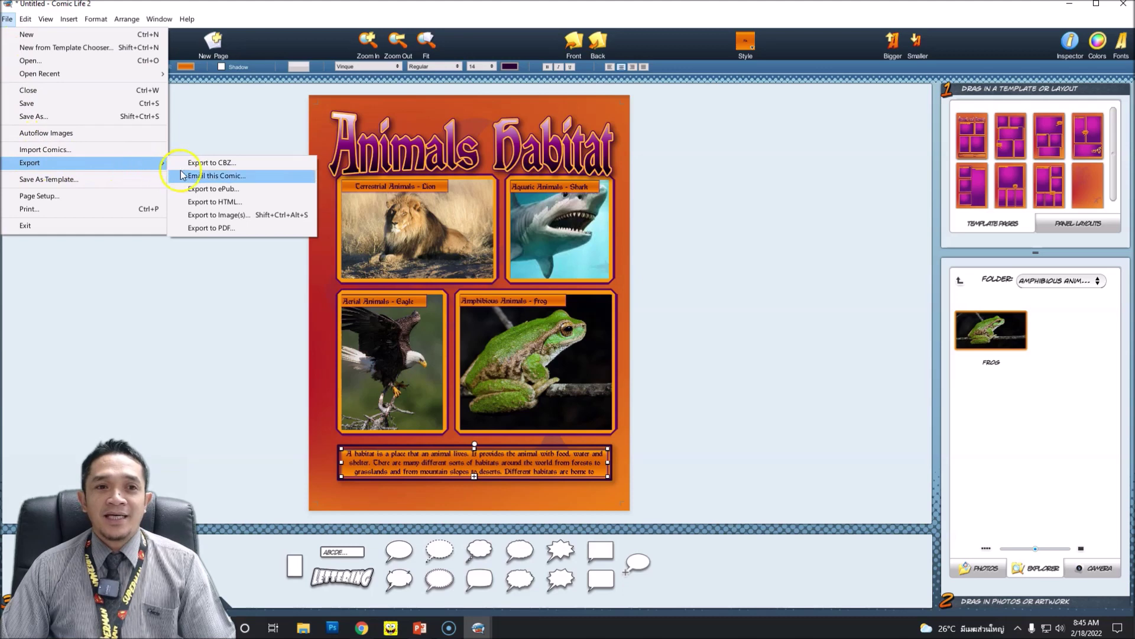
click(221, 216)
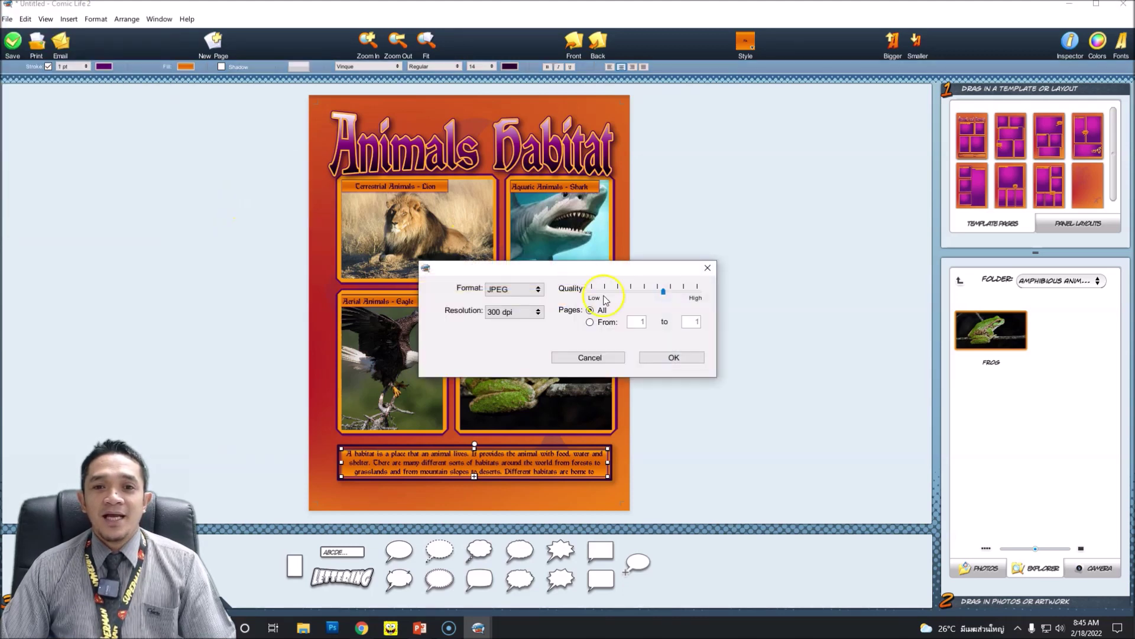
click(680, 359)
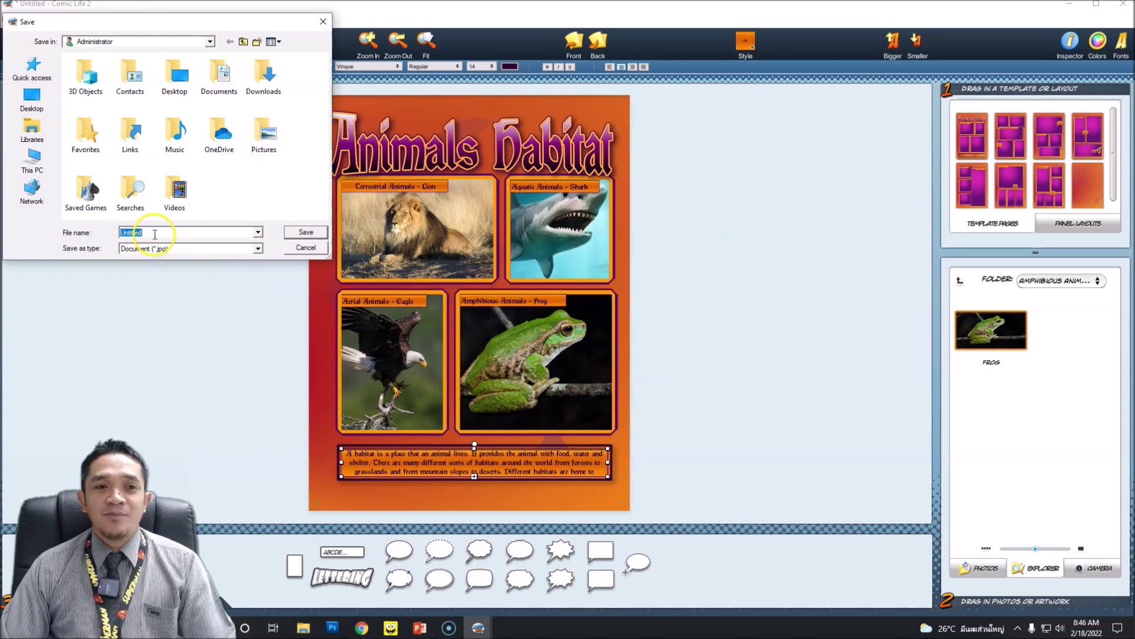
text(Anima)
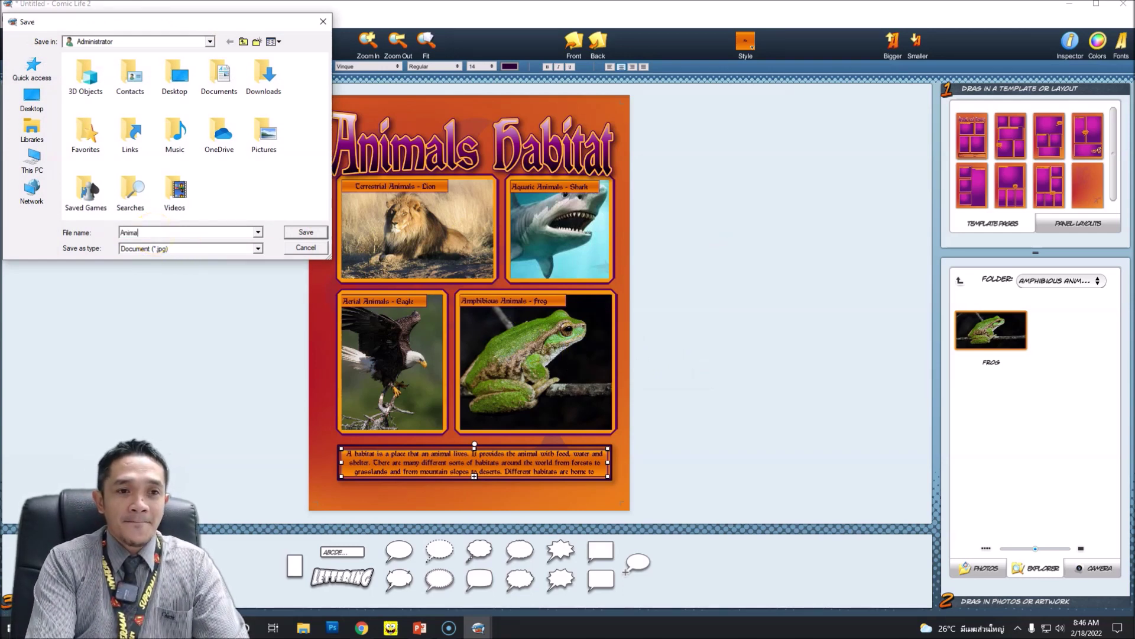
text(ls Habitat)
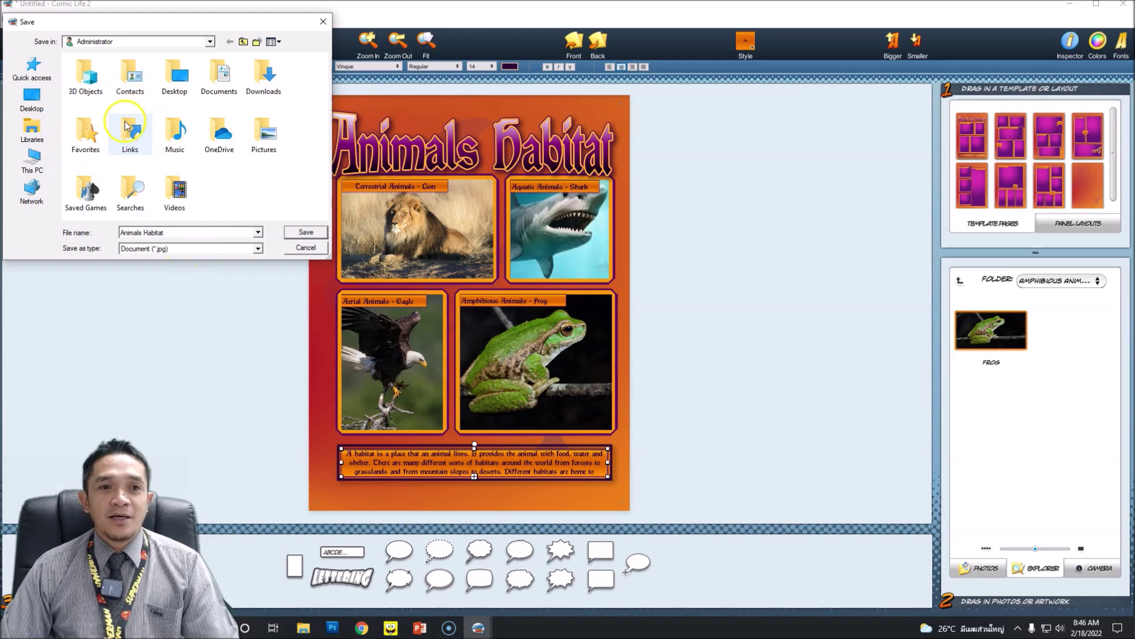
click(39, 105)
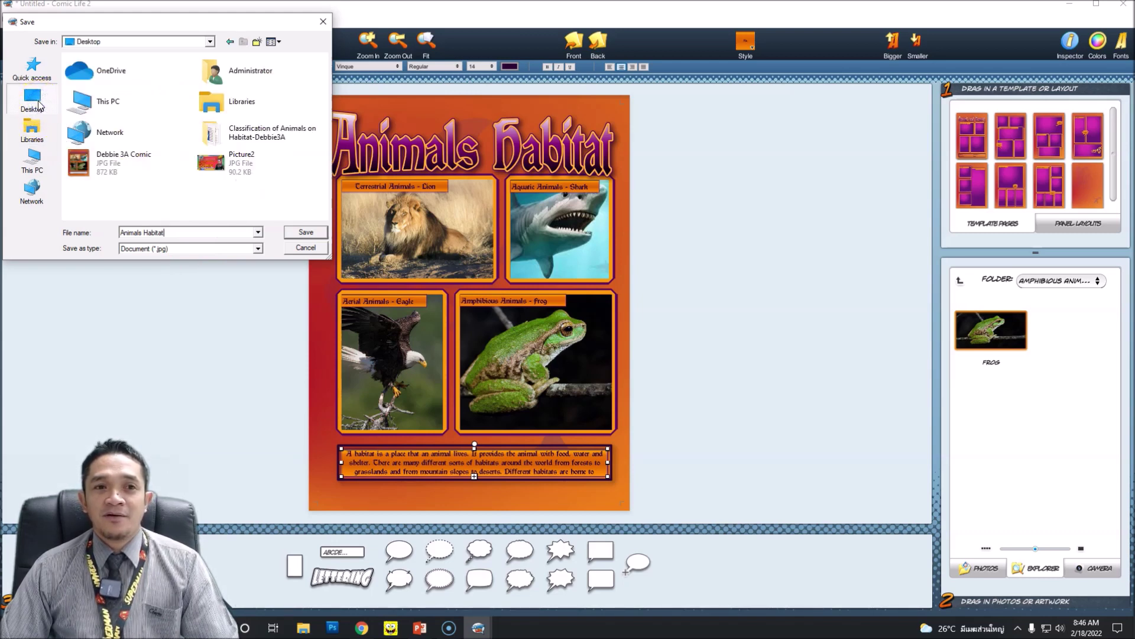
click(304, 233)
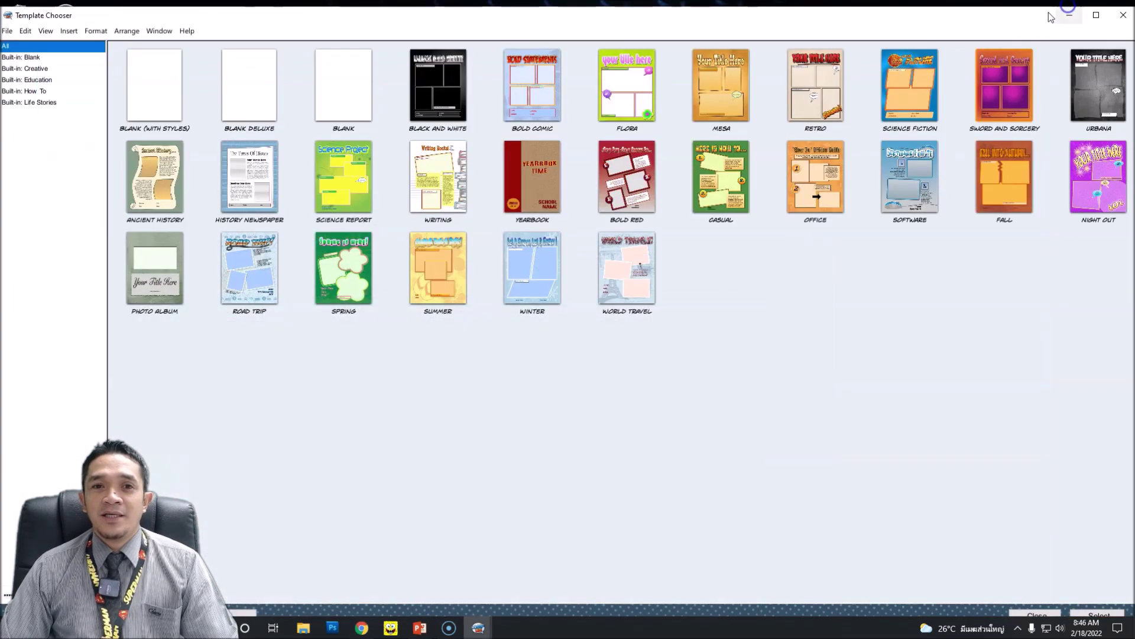
Minimize the Template Chooser and look over the comic files on the desktop
click(1070, 15)
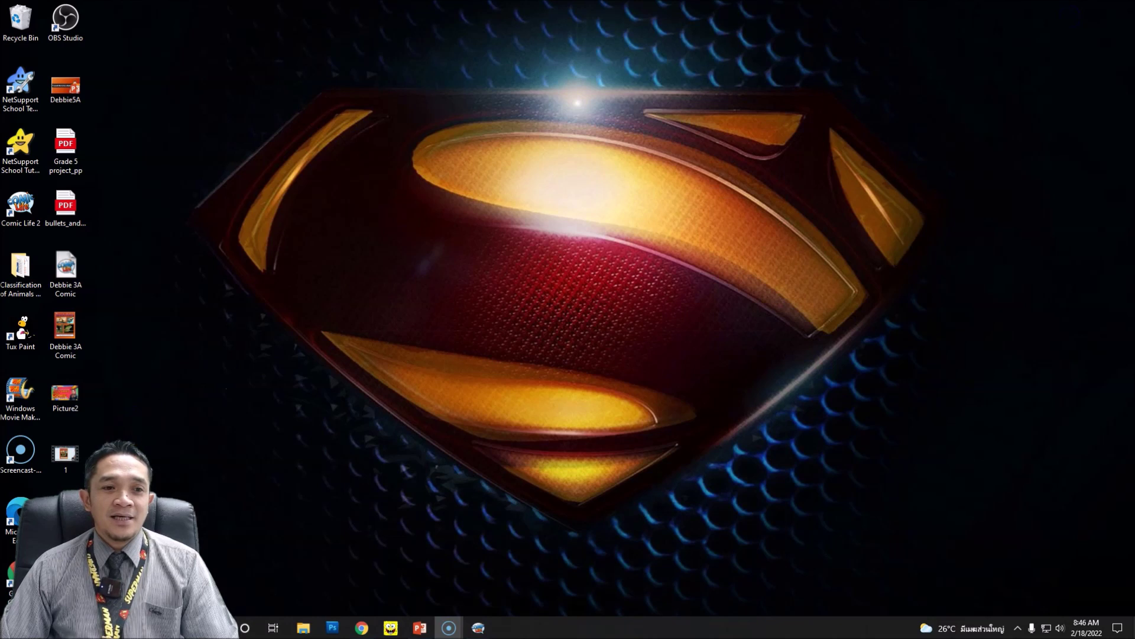
click(75, 440)
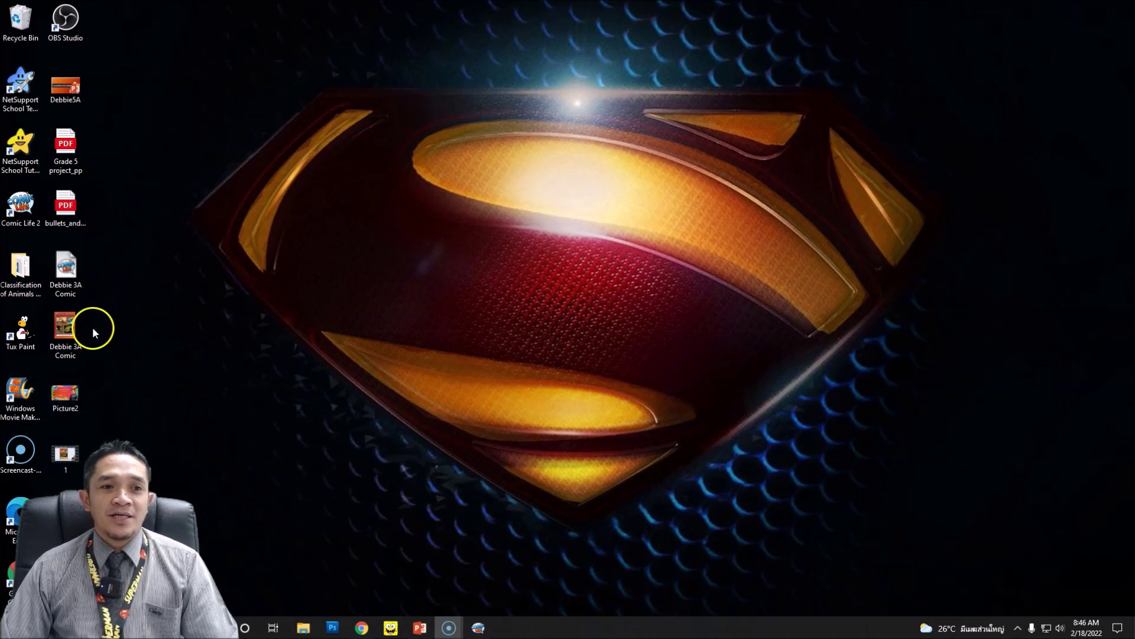
click(81, 381)
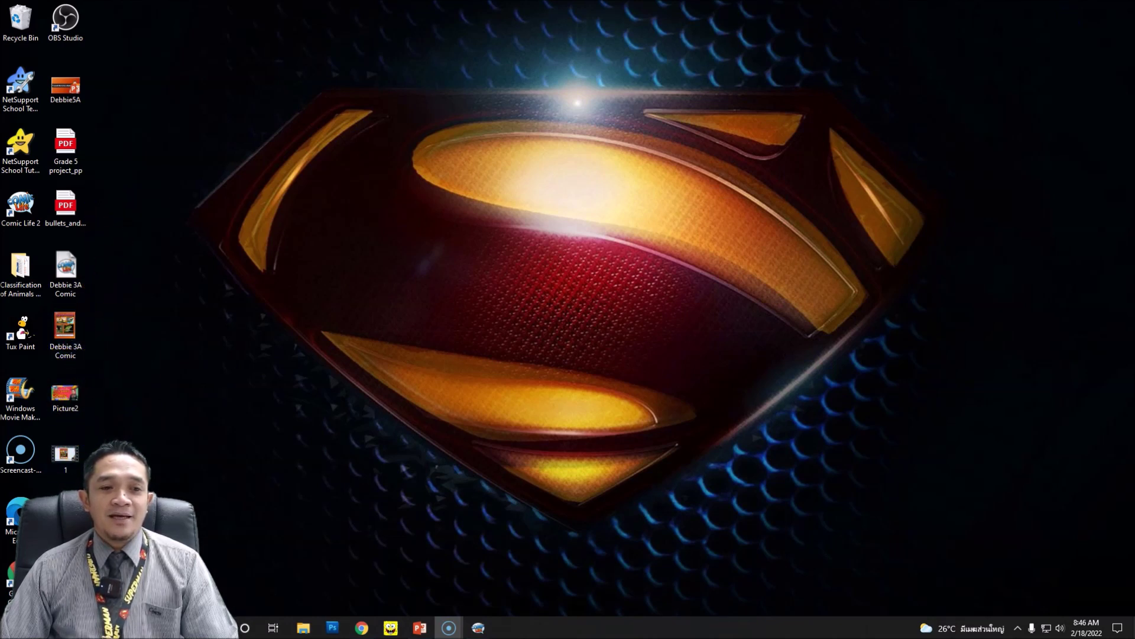
Open the "3A Comic" JPEG on the desktop to view the finished example page, and close it
click(67, 332)
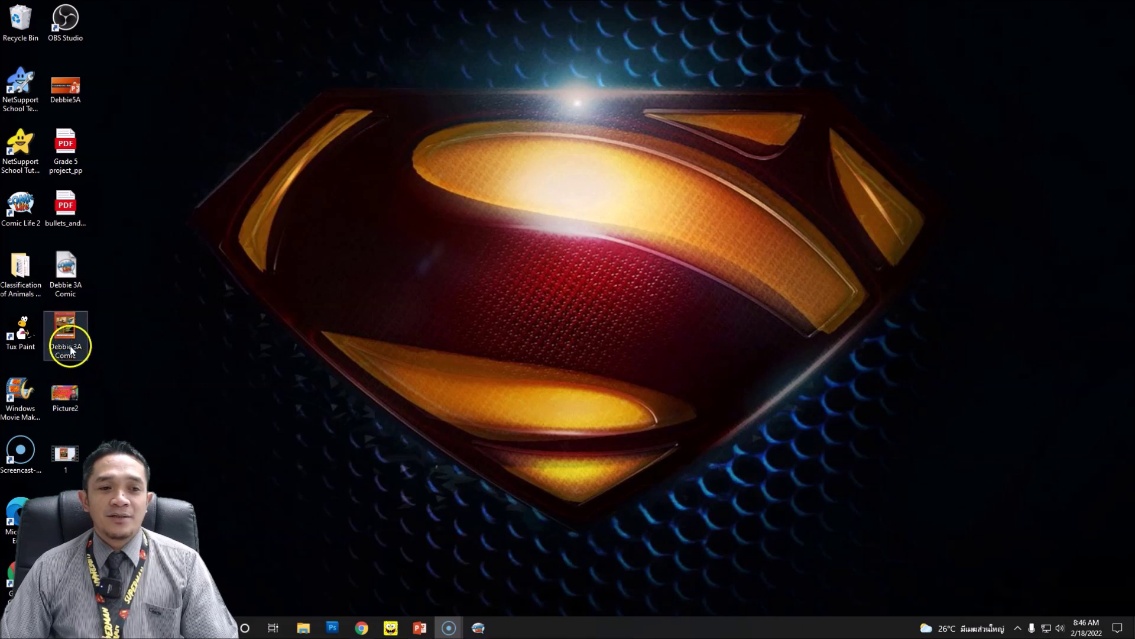
double_click(68, 334)
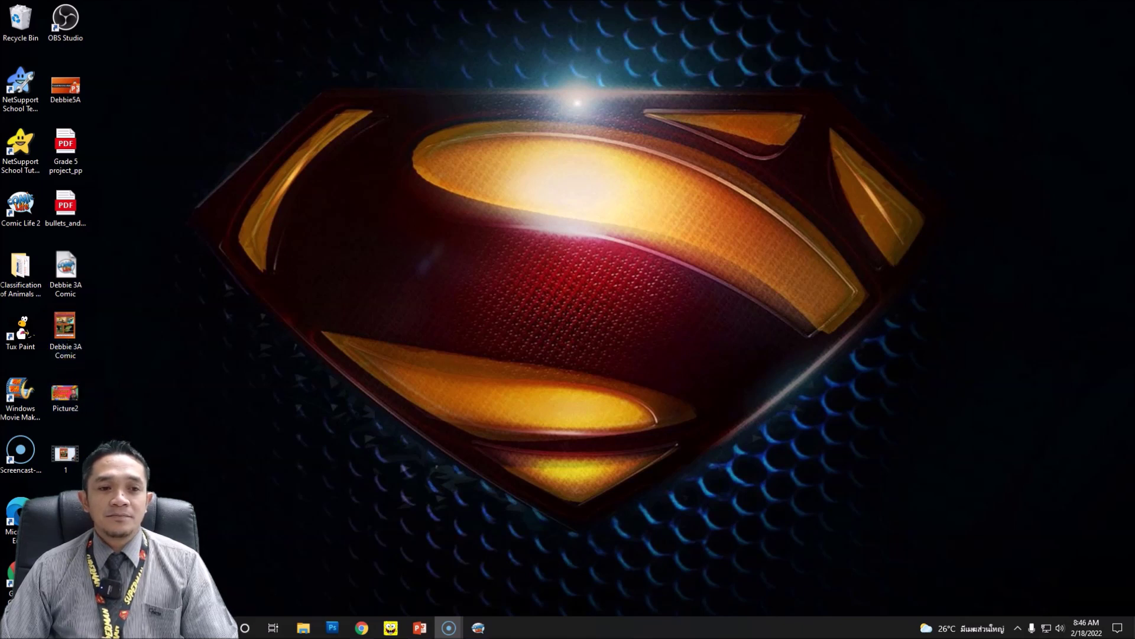
click(66, 350)
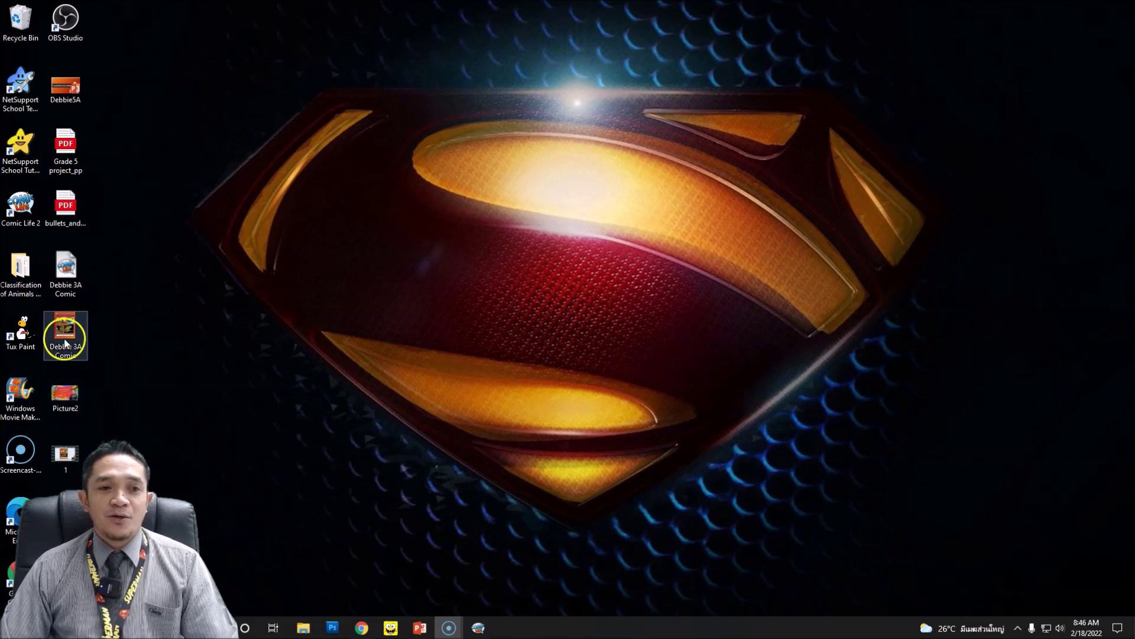
click(61, 347)
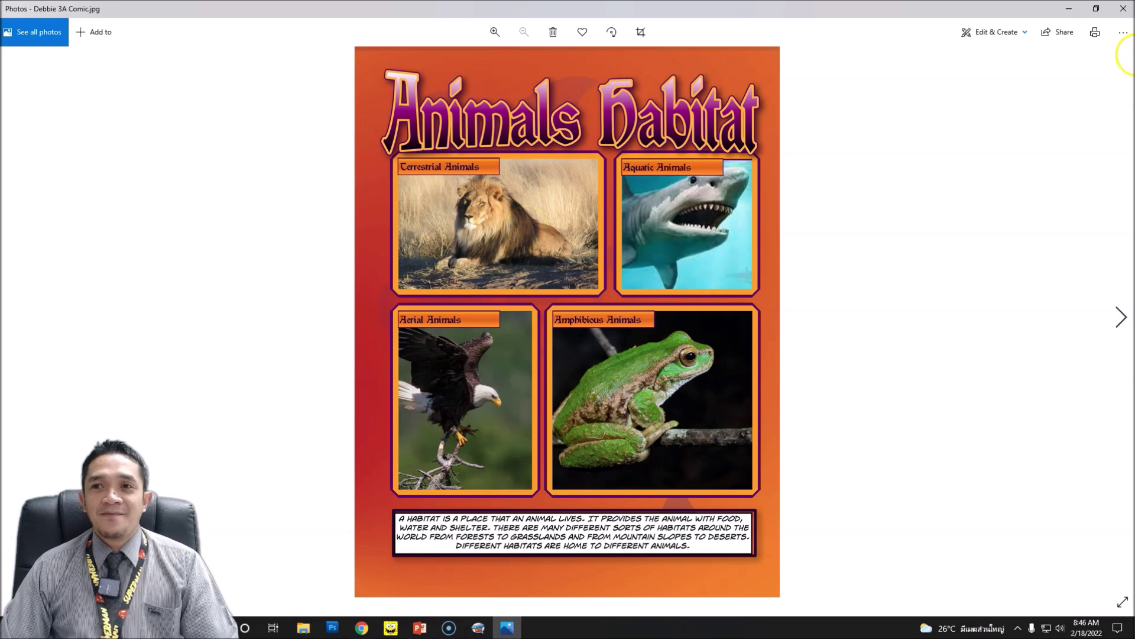
click(1122, 11)
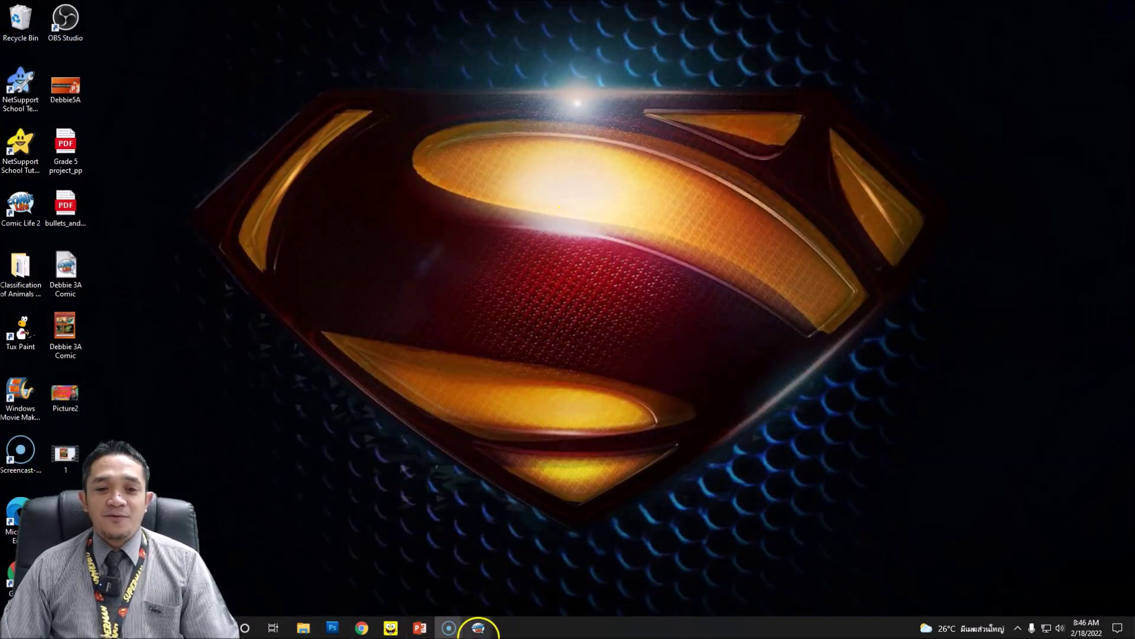
Return to the untitled comic in Comic Life 2 and look over its file-saving commands without saving
mouse_move(479, 625)
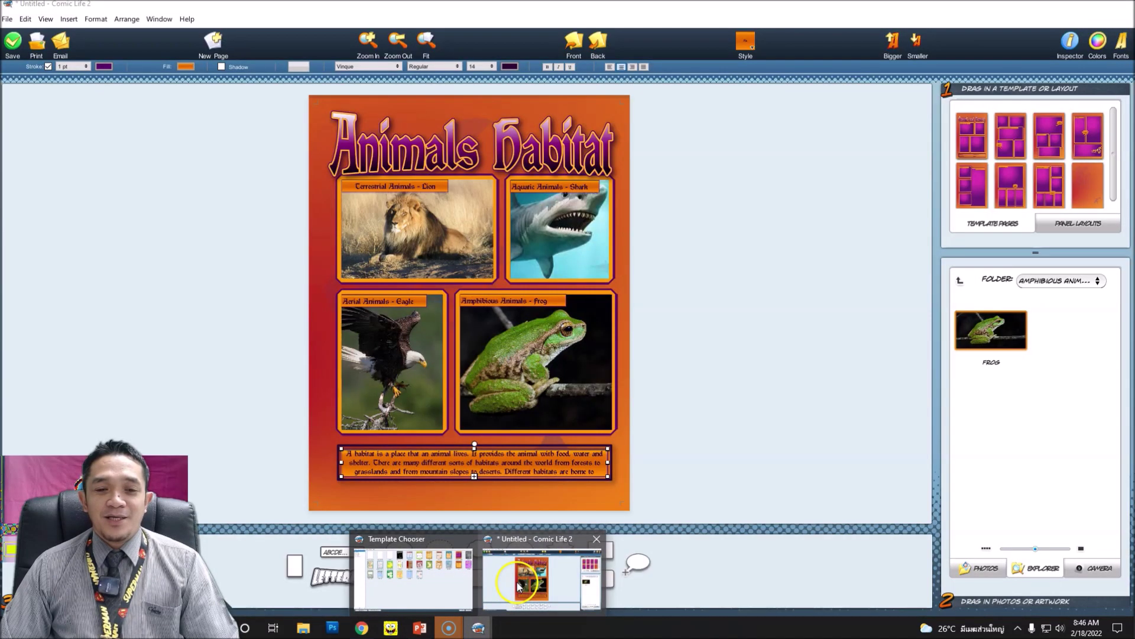
click(518, 587)
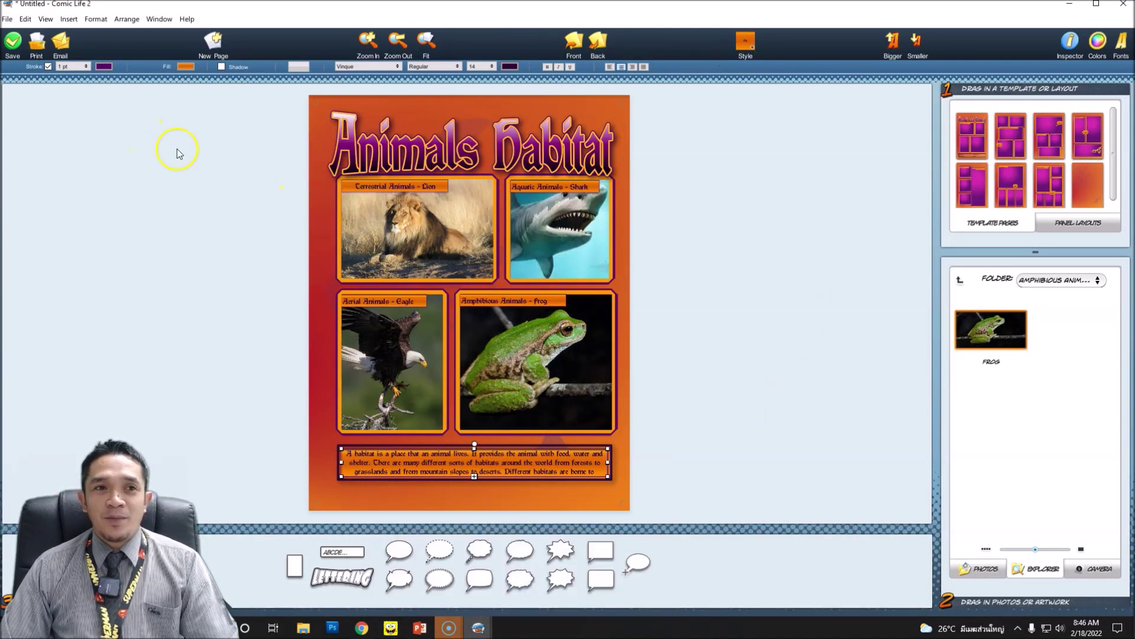
click(8, 19)
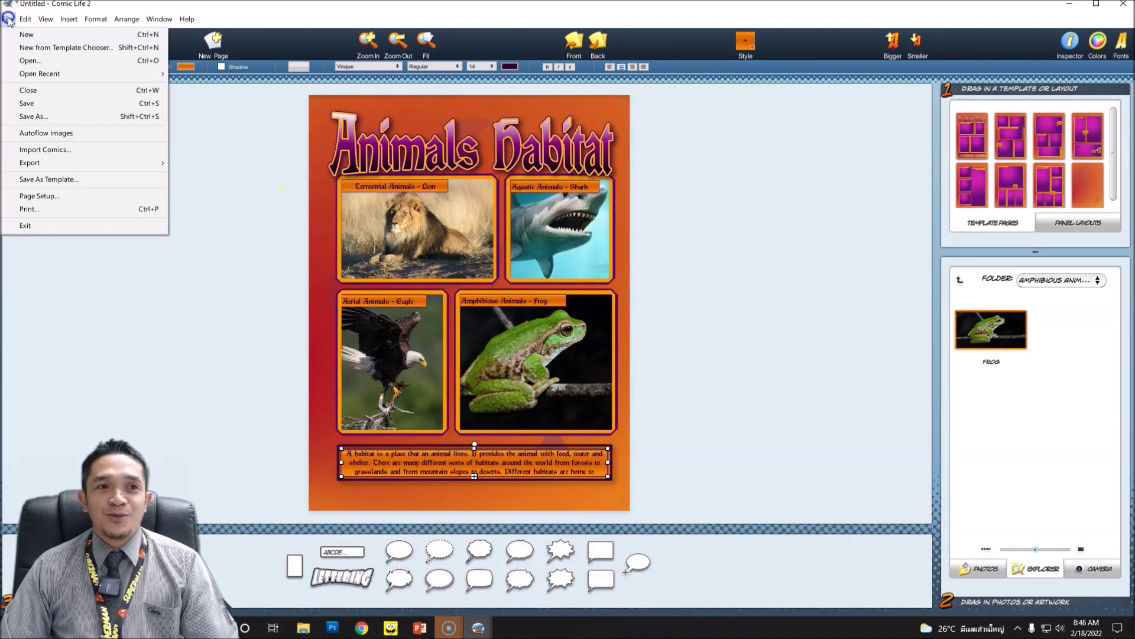
click(28, 116)
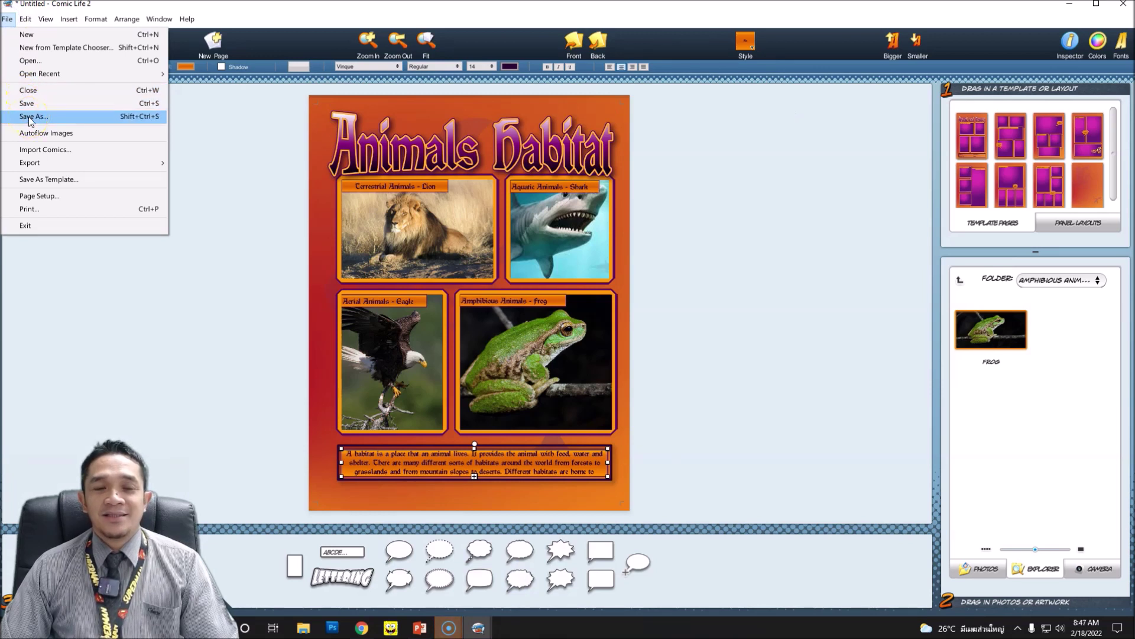
click(231, 162)
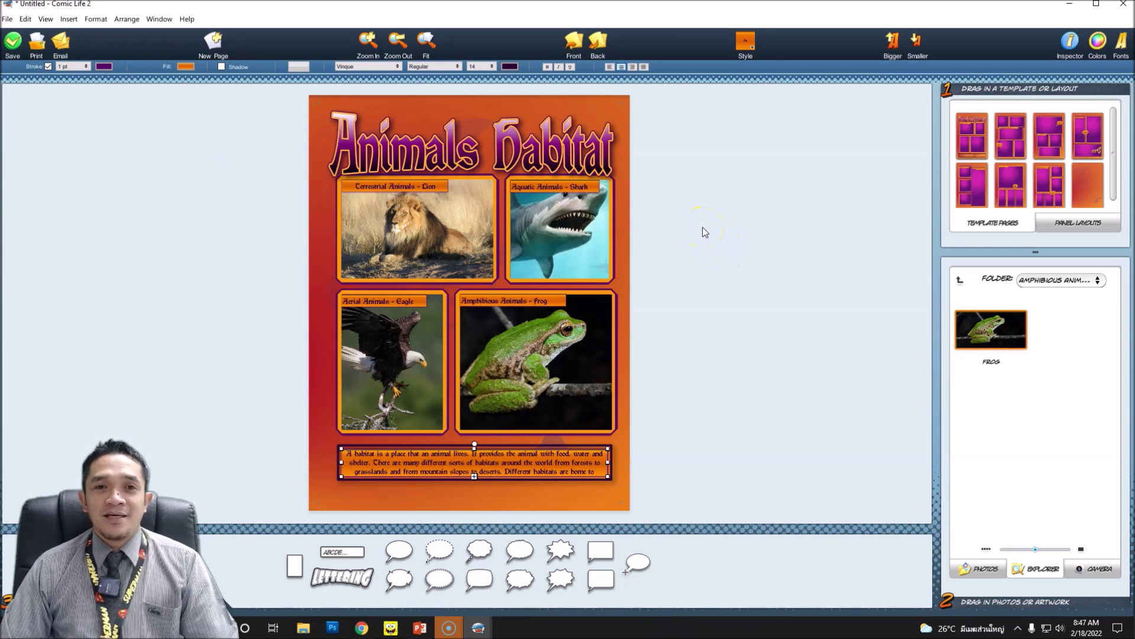
Set up an image export to the Desktop, naming the file with the student's name followed by "3A Comic", and cancel it
click(7, 19)
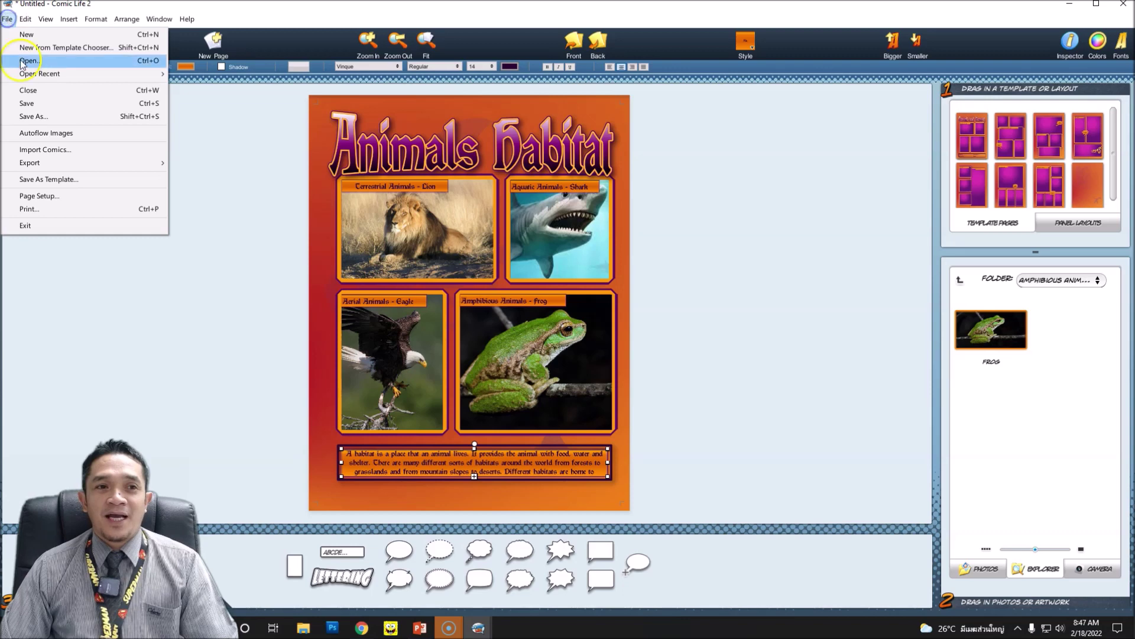
mouse_move(53, 163)
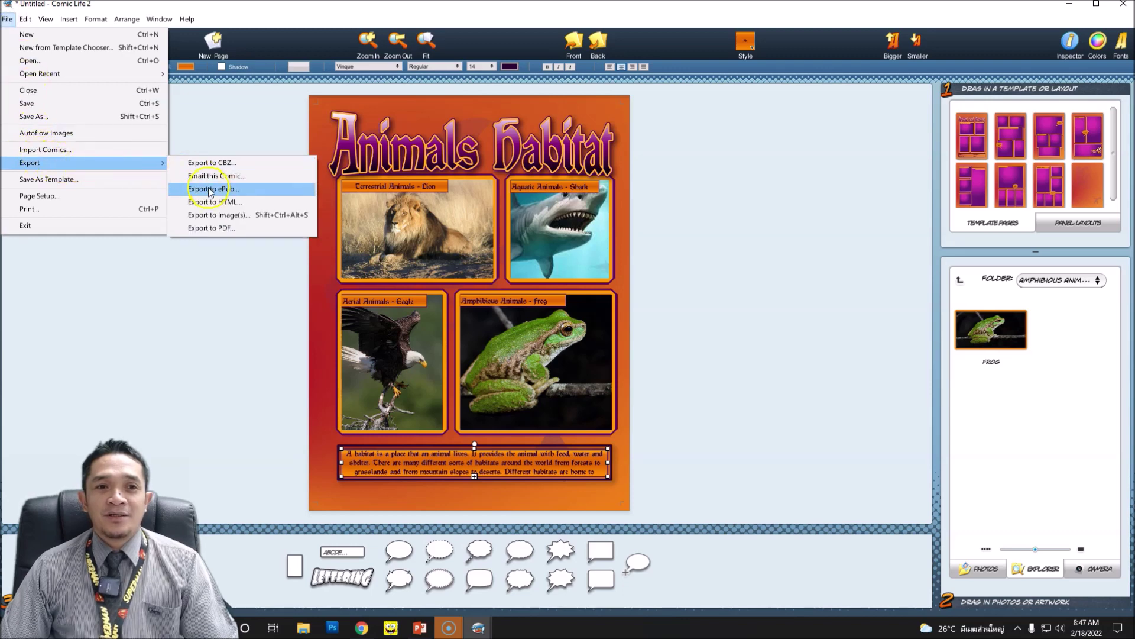
click(222, 216)
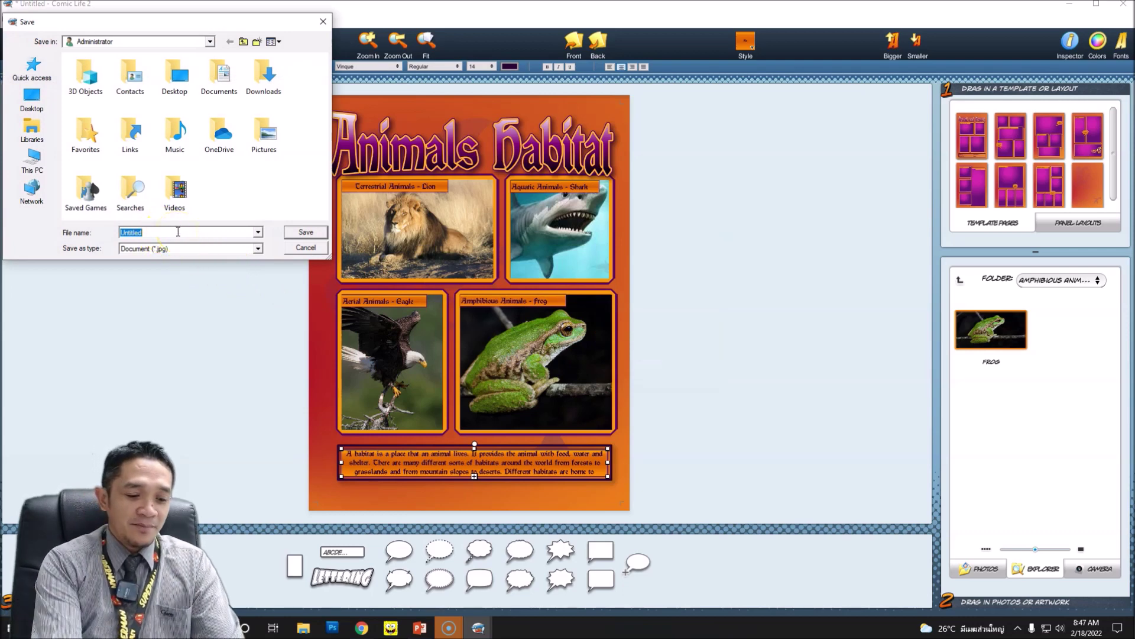
text(Debbie 3A Comic)
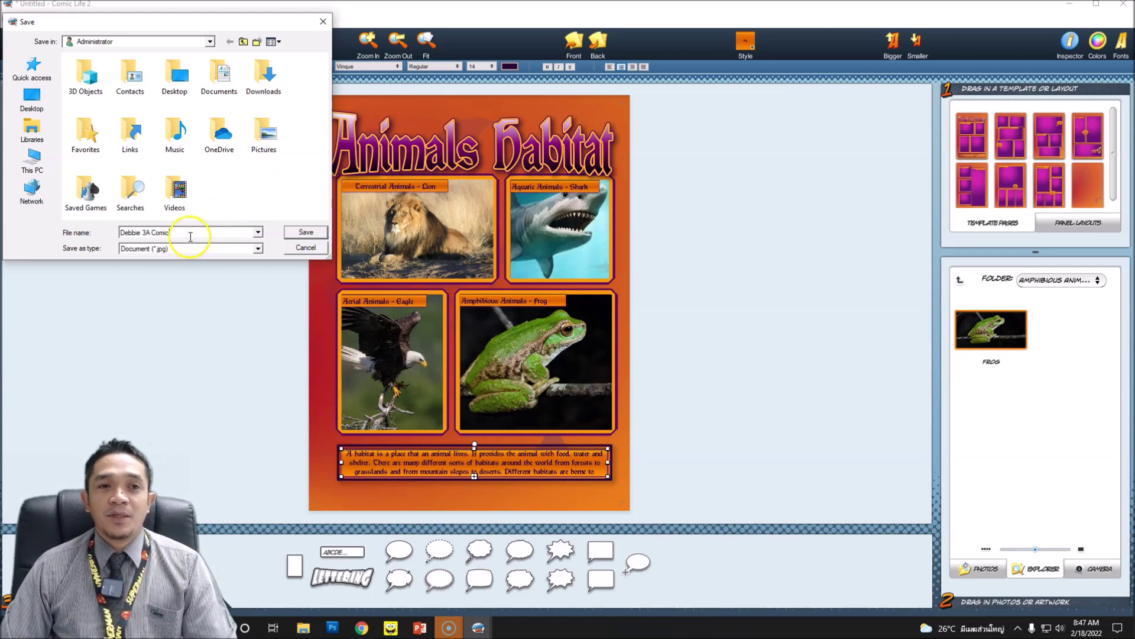
click(35, 98)
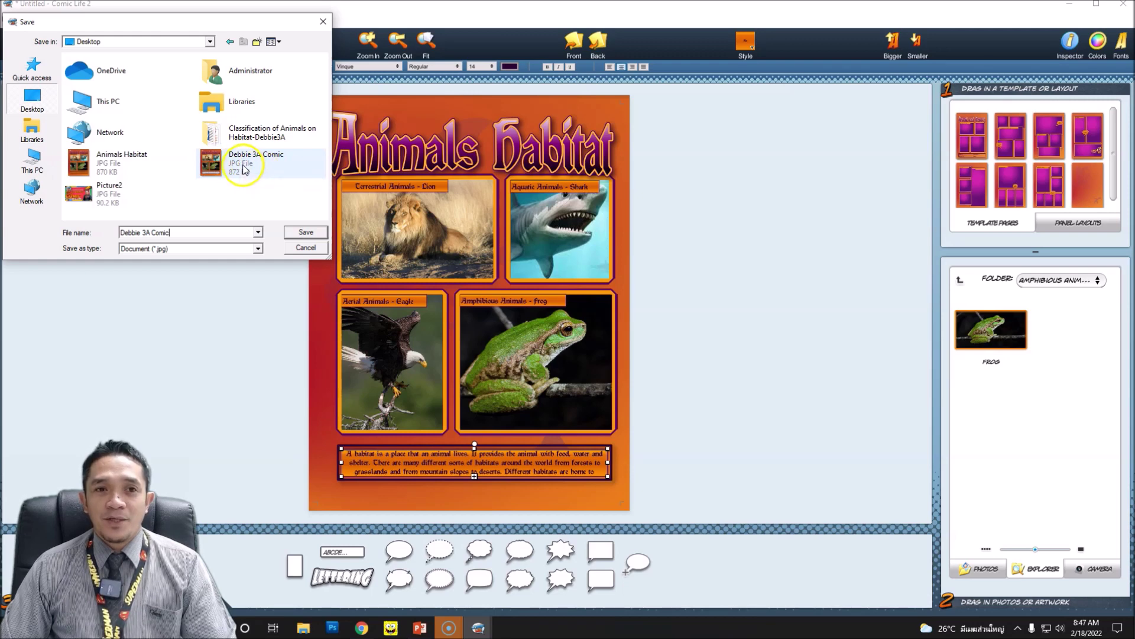
click(323, 21)
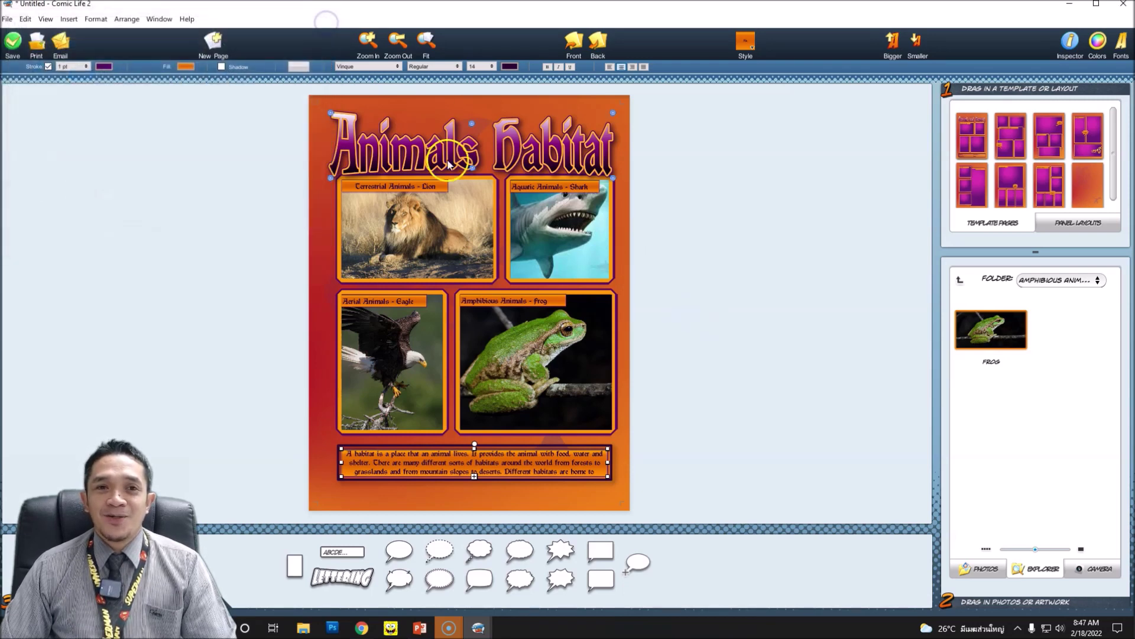